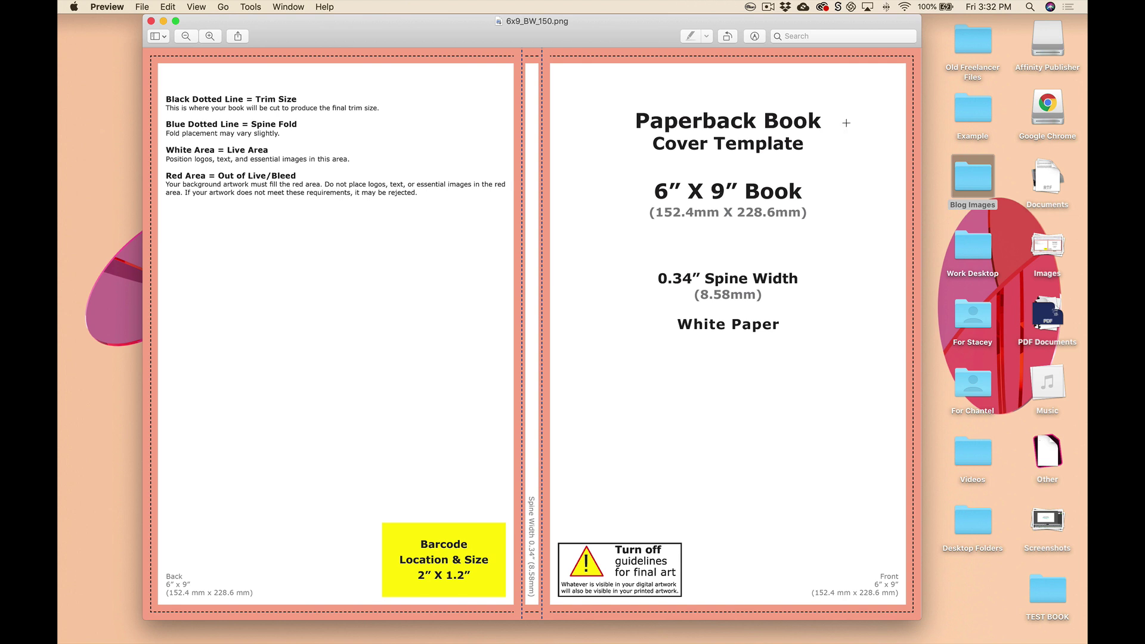
- Create a 12.34 × 9 in, 300 DPI CMYK document with facing pages off and 0.125 in bleed
{"action": "key", "text": "super+Tab"}
{"action": "key", "text": "super+Tab"}
{"action": "key", "text": "super+Tab"}
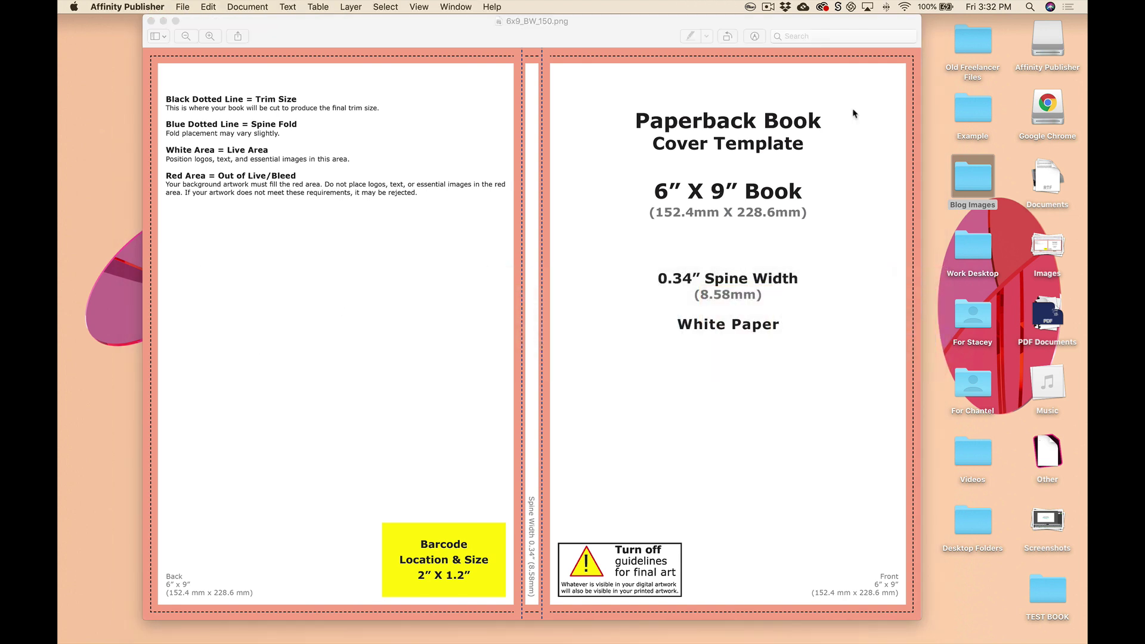
{"action": "left_click", "coordinate": [183, 7]}
{"action": "left_click", "coordinate": [190, 22]}
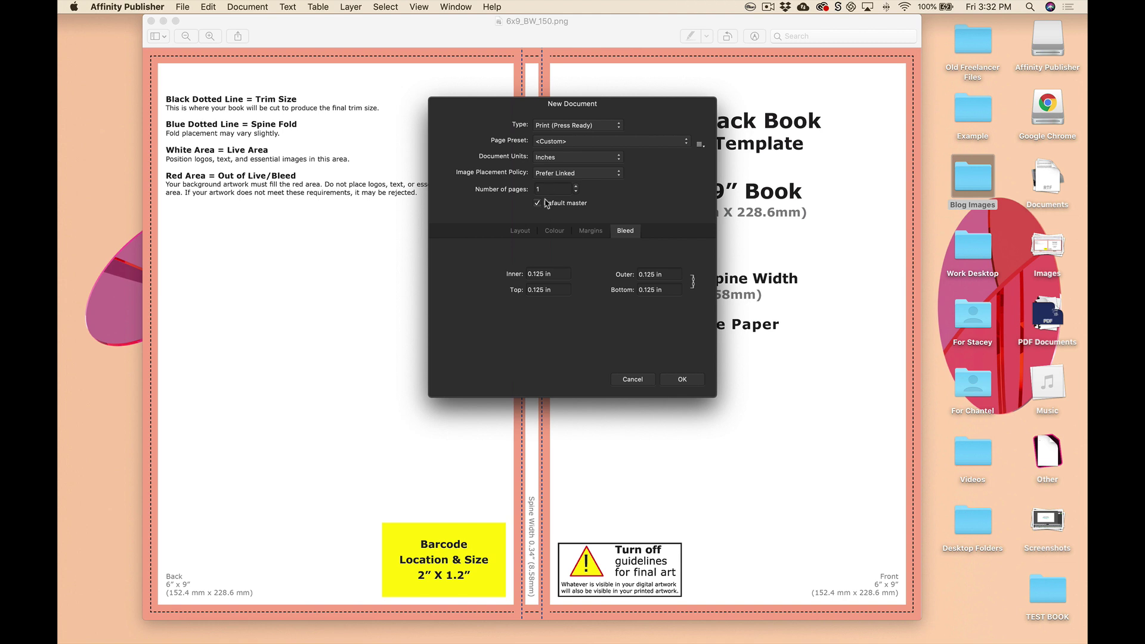
{"action": "left_click", "coordinate": [521, 233]}
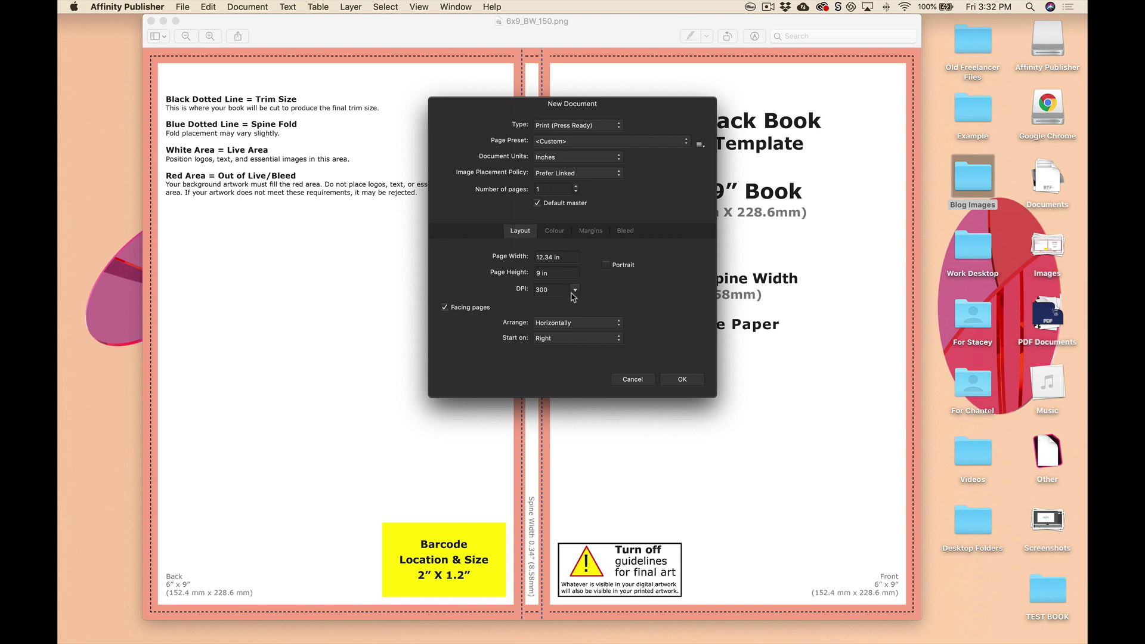
{"action": "left_click", "coordinate": [445, 307]}
{"action": "left_click", "coordinate": [550, 232]}
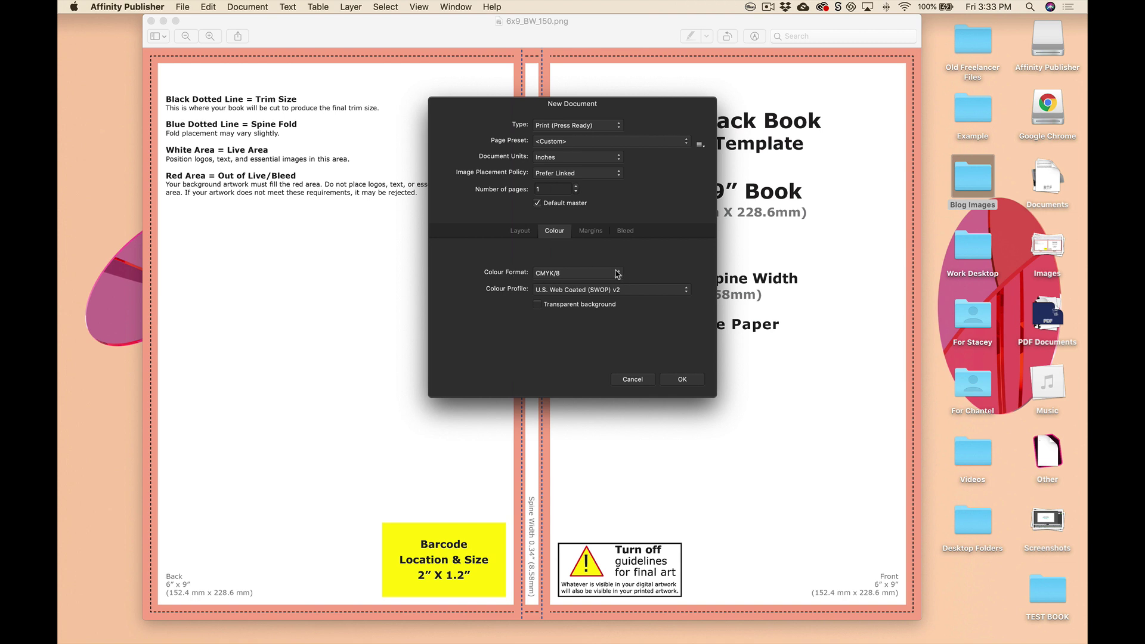
{"action": "left_click", "coordinate": [589, 235]}
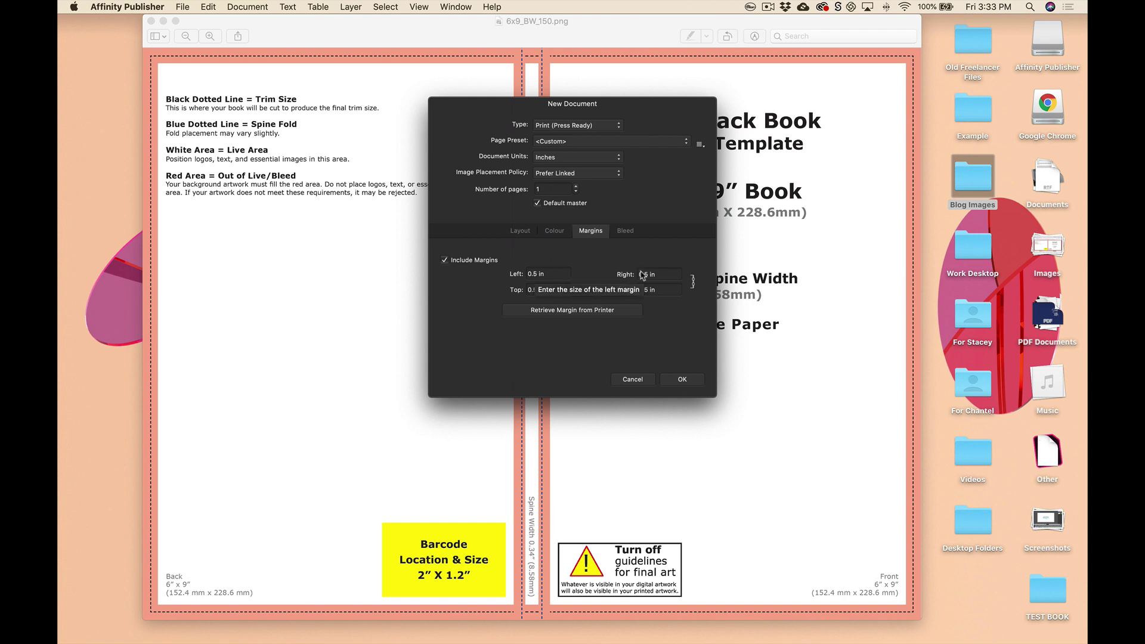
{"action": "left_click", "coordinate": [625, 234]}
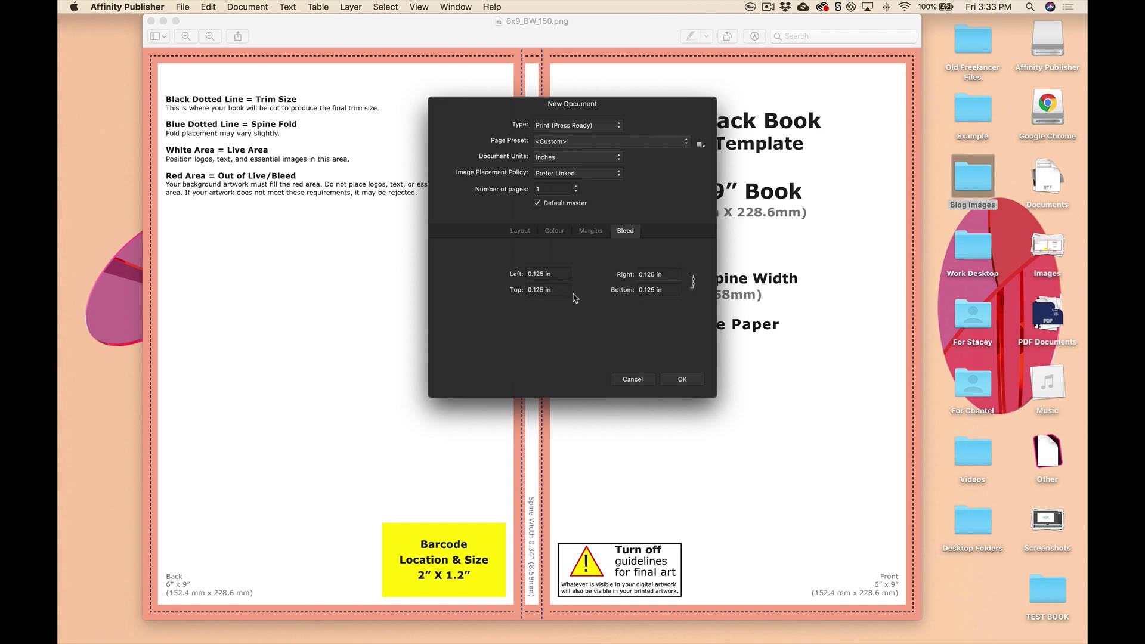
{"action": "left_click", "coordinate": [682, 379]}
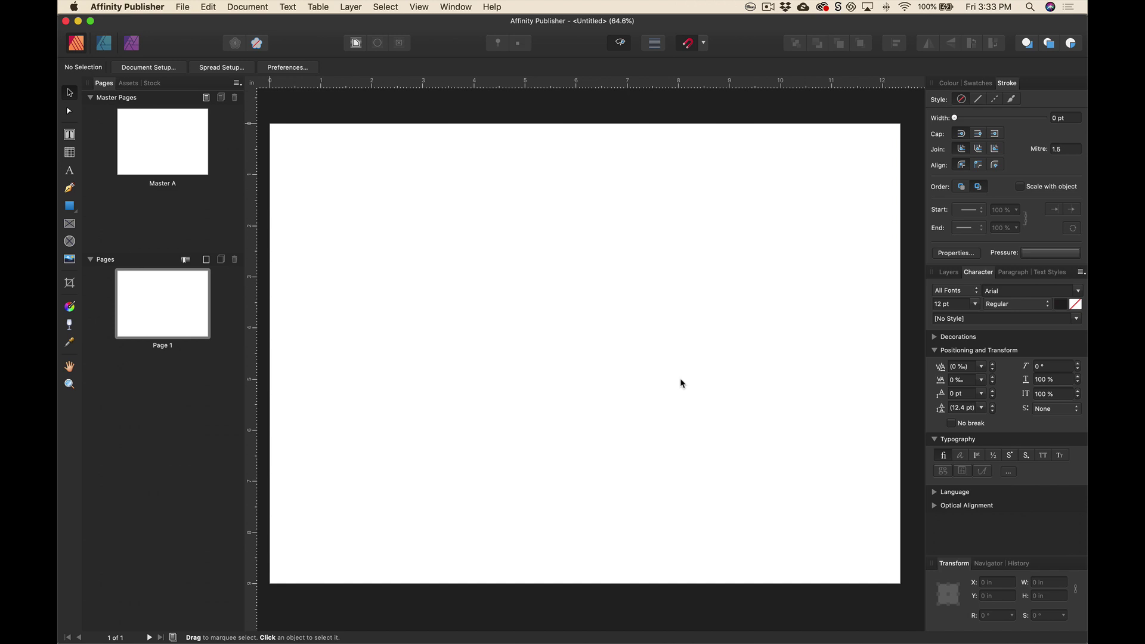
- Place the 6x9_BW_150 template file onto the page
{"action": "left_click", "coordinate": [183, 7]}
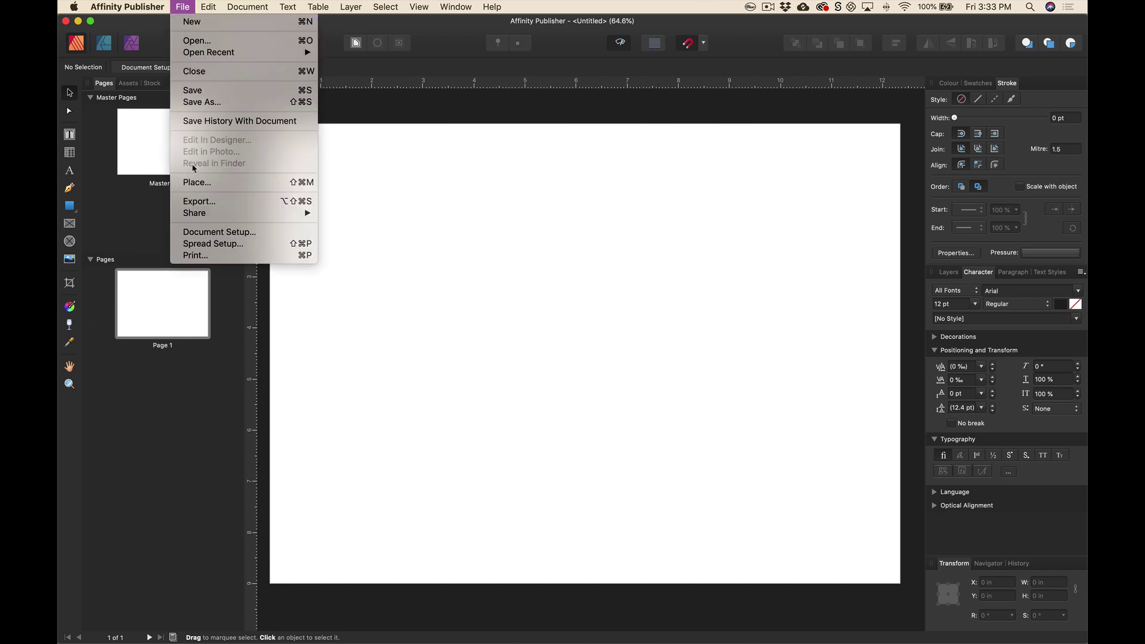
{"action": "left_click", "coordinate": [197, 182]}
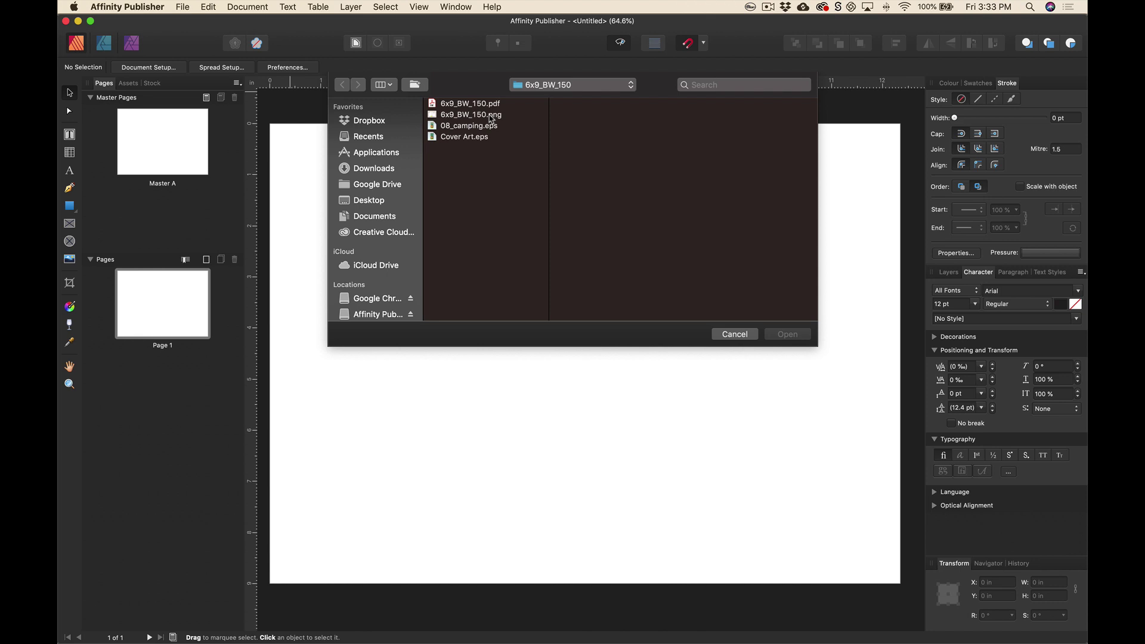
{"action": "left_click", "coordinate": [490, 104]}
{"action": "key", "text": "Return"}
{"action": "scroll", "coordinate": [418, 156], "scroll_direction": "left", "scroll_amount": 3}
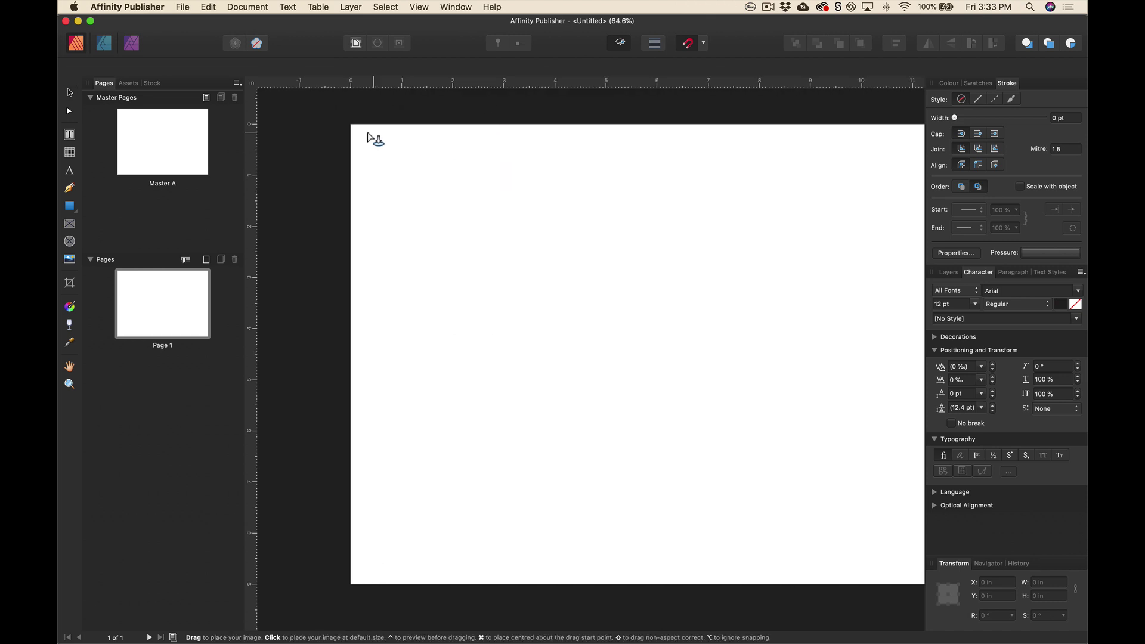
{"action": "left_click", "coordinate": [366, 134]}
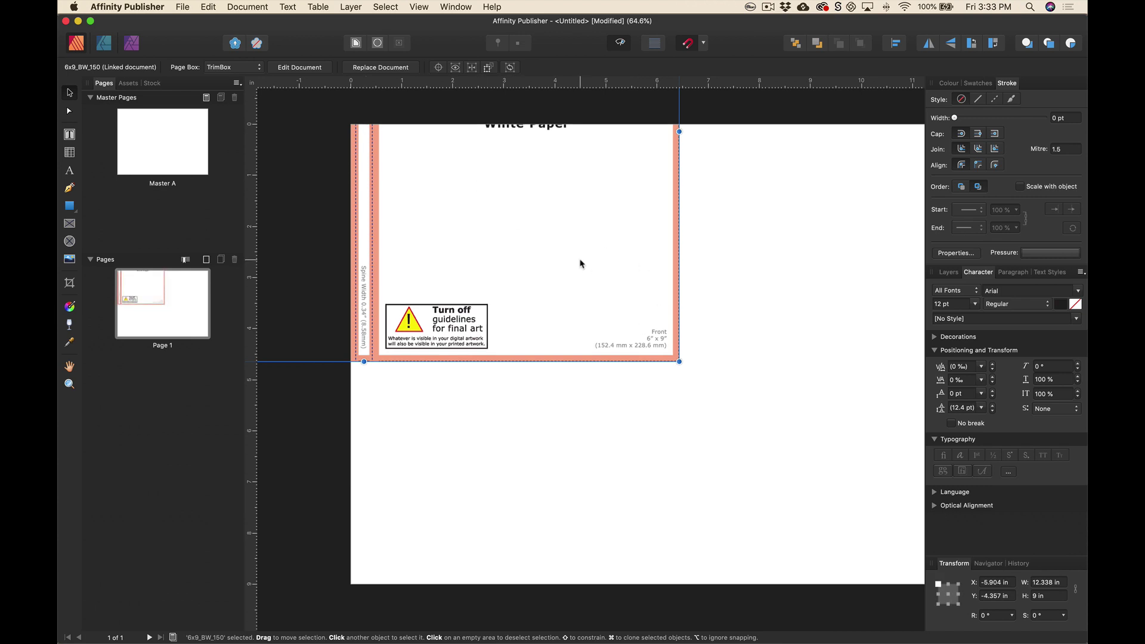
{"action": "scroll", "coordinate": [580, 264], "scroll_direction": "right", "scroll_amount": 2}
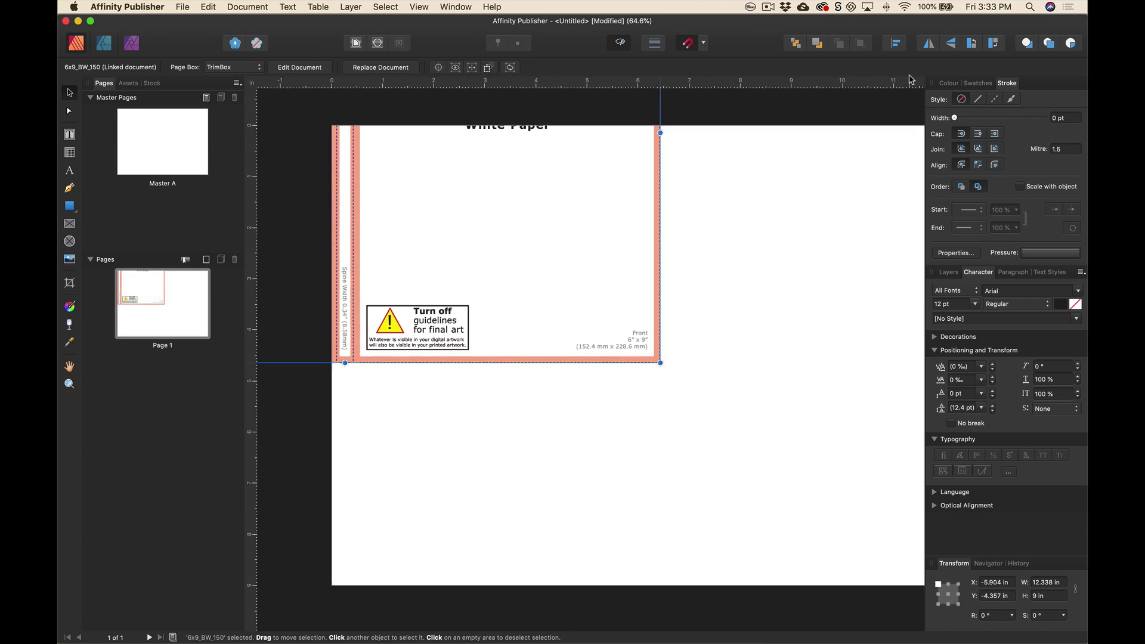
- Align the template to the spread, centred horizontally and vertically
{"action": "left_click", "coordinate": [896, 45]}
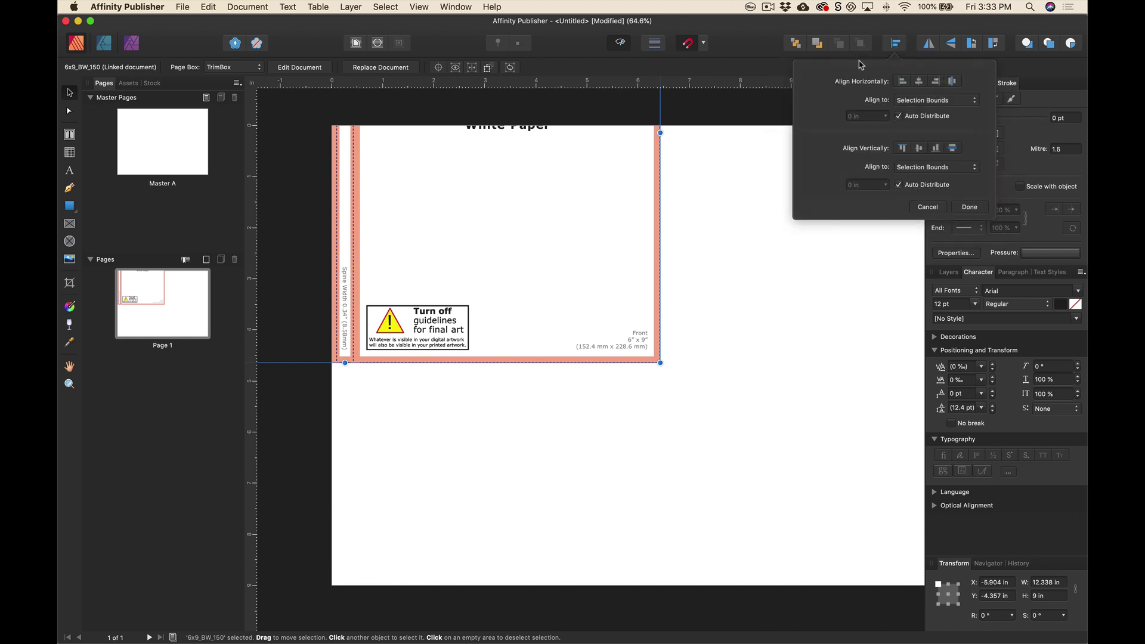
{"action": "left_click", "coordinate": [975, 105]}
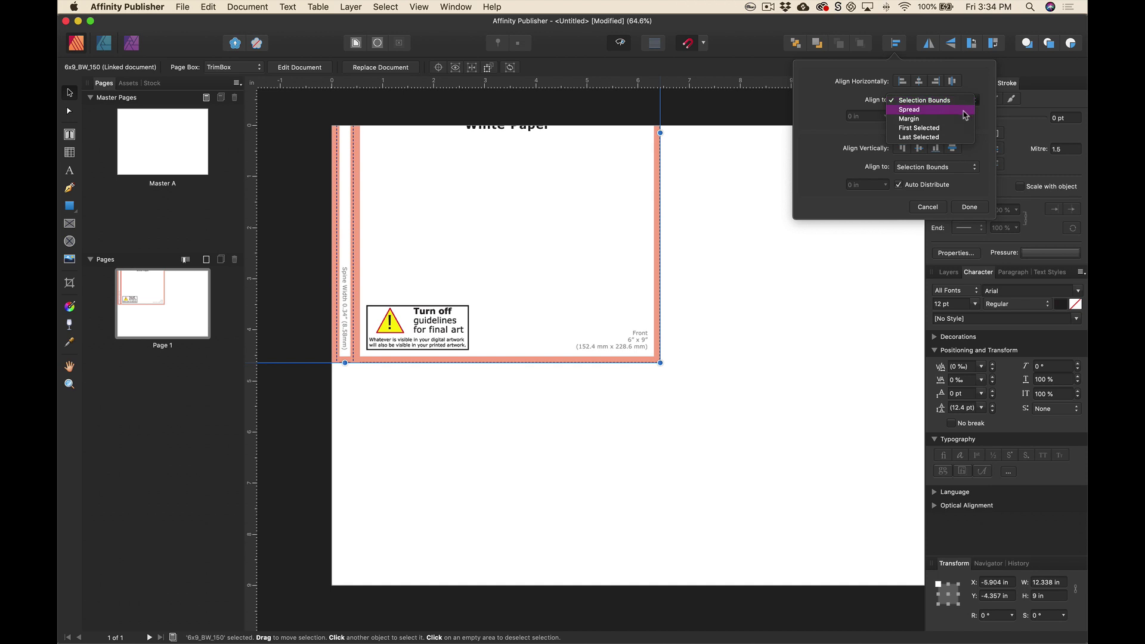
{"action": "left_click", "coordinate": [930, 110]}
{"action": "left_click", "coordinate": [920, 83]}
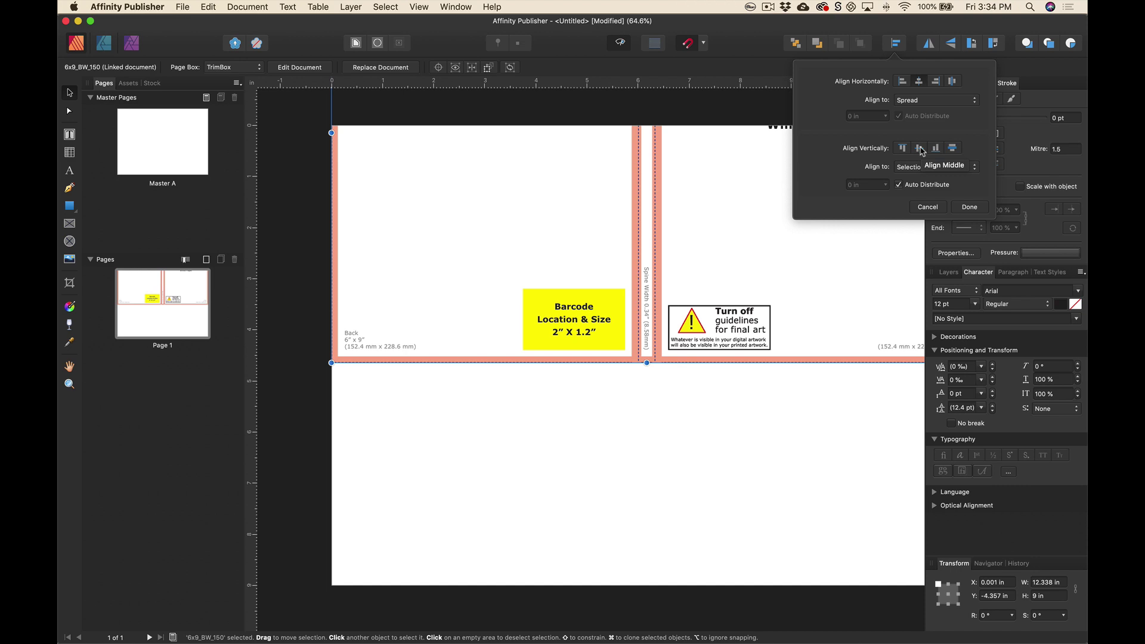
{"action": "left_click", "coordinate": [922, 149]}
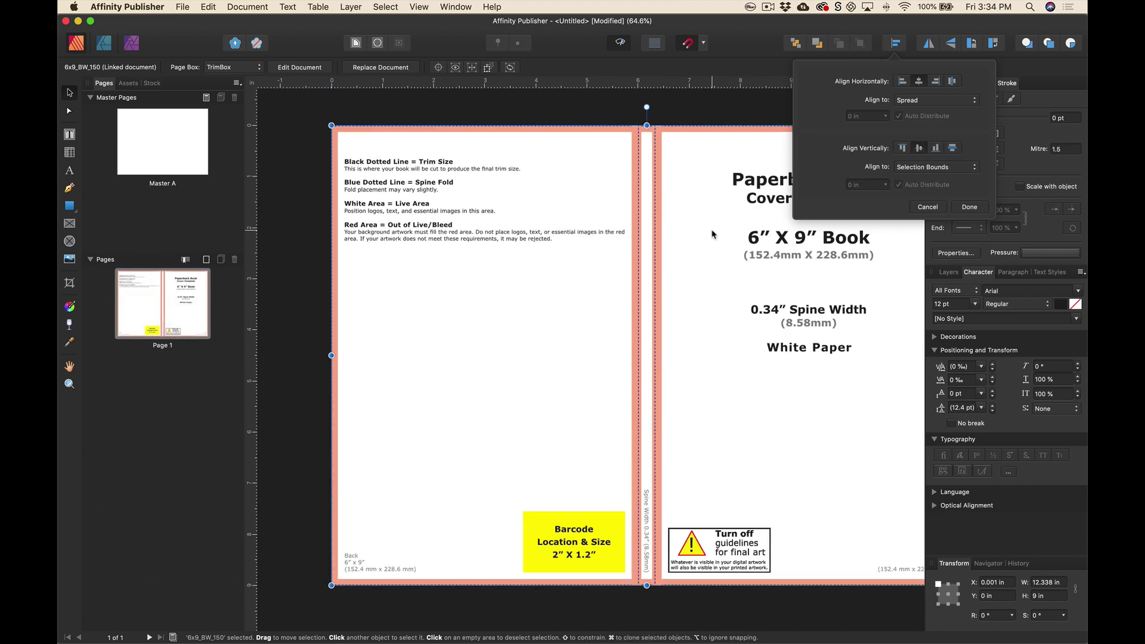
{"action": "scroll", "coordinate": [712, 234], "scroll_direction": "right", "scroll_amount": 3}
{"action": "scroll", "coordinate": [698, 241], "scroll_direction": "down", "scroll_amount": 2}
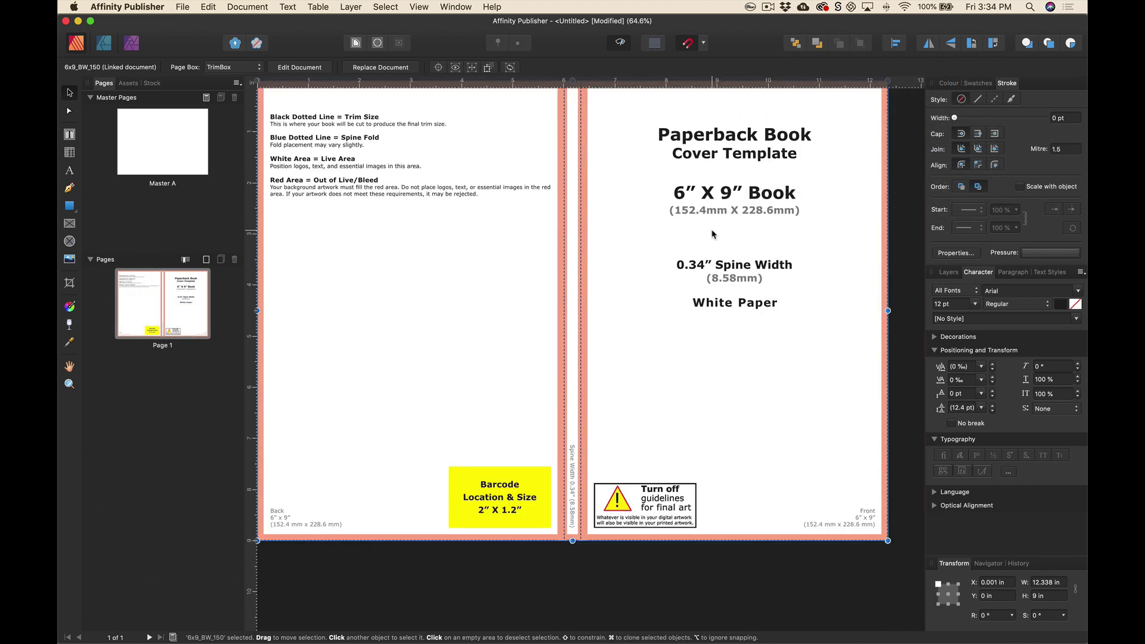
- Fade the 6x9_BW_150 layer to 36% opacity, lock it, and add an empty Layer1
{"action": "left_click", "coordinate": [946, 273]}
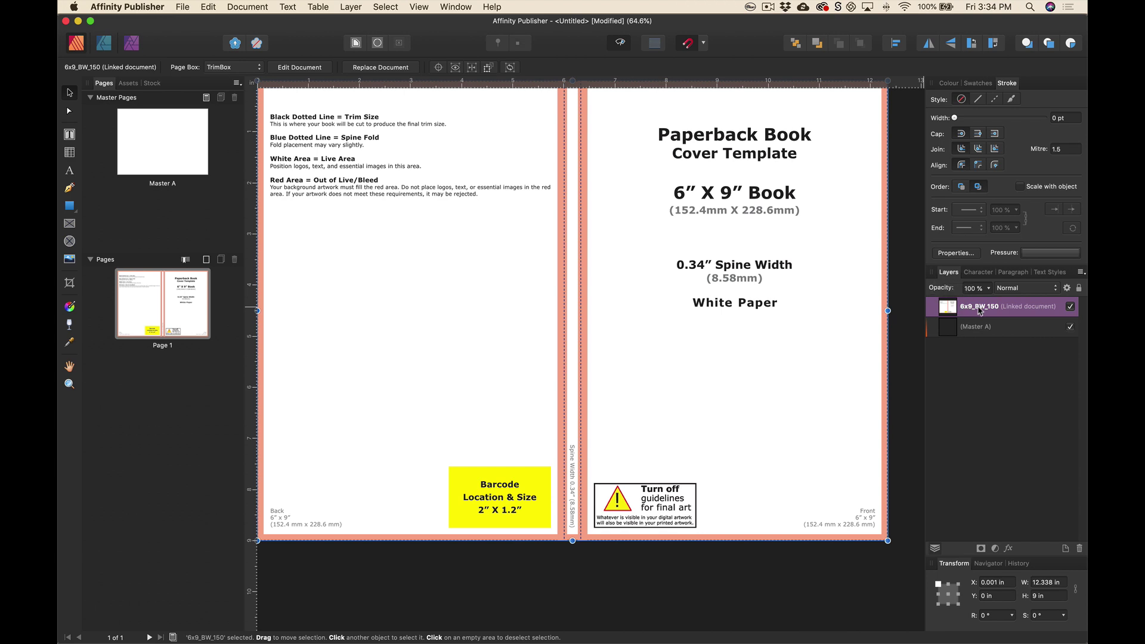
{"action": "double_click", "coordinate": [979, 307]}
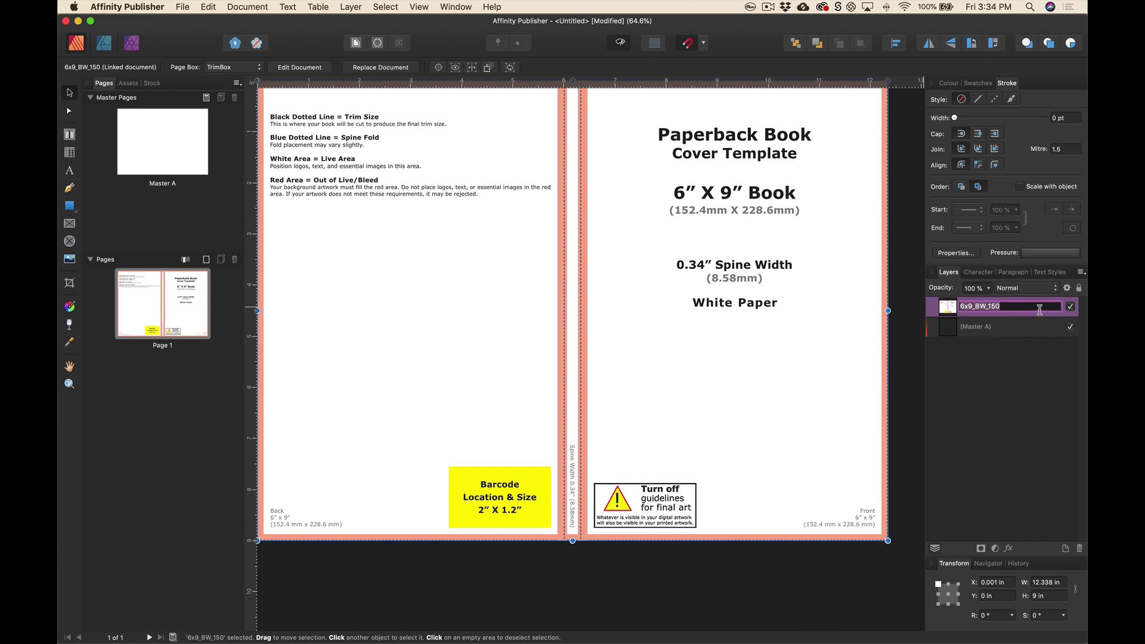
{"action": "left_click", "coordinate": [1023, 343]}
{"action": "left_click", "coordinate": [1028, 311]}
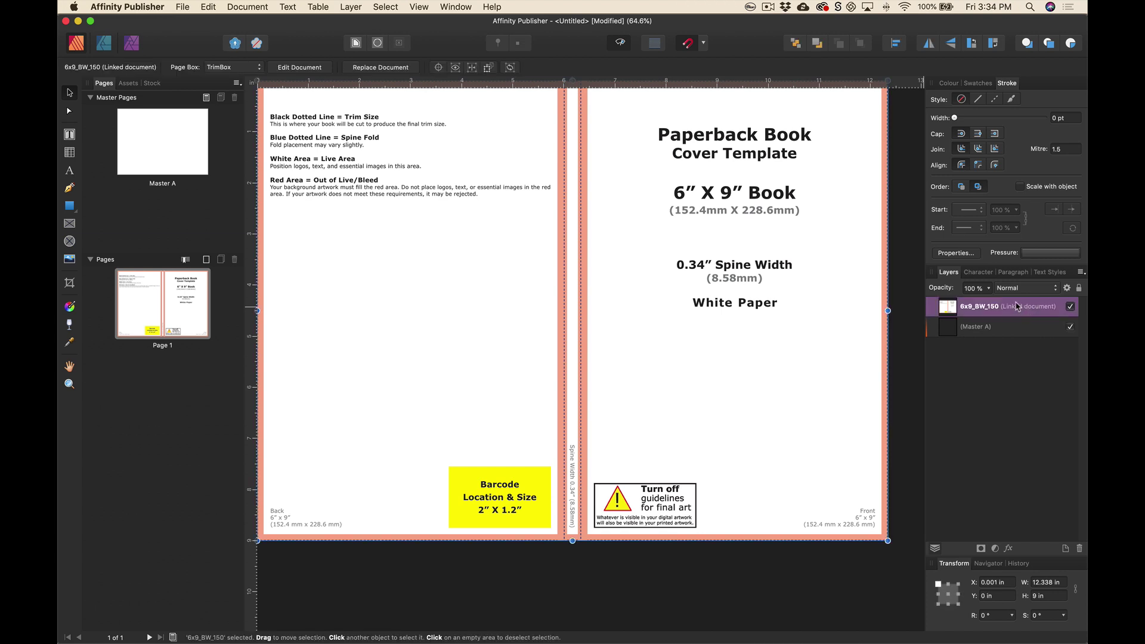
{"action": "left_click", "coordinate": [988, 288]}
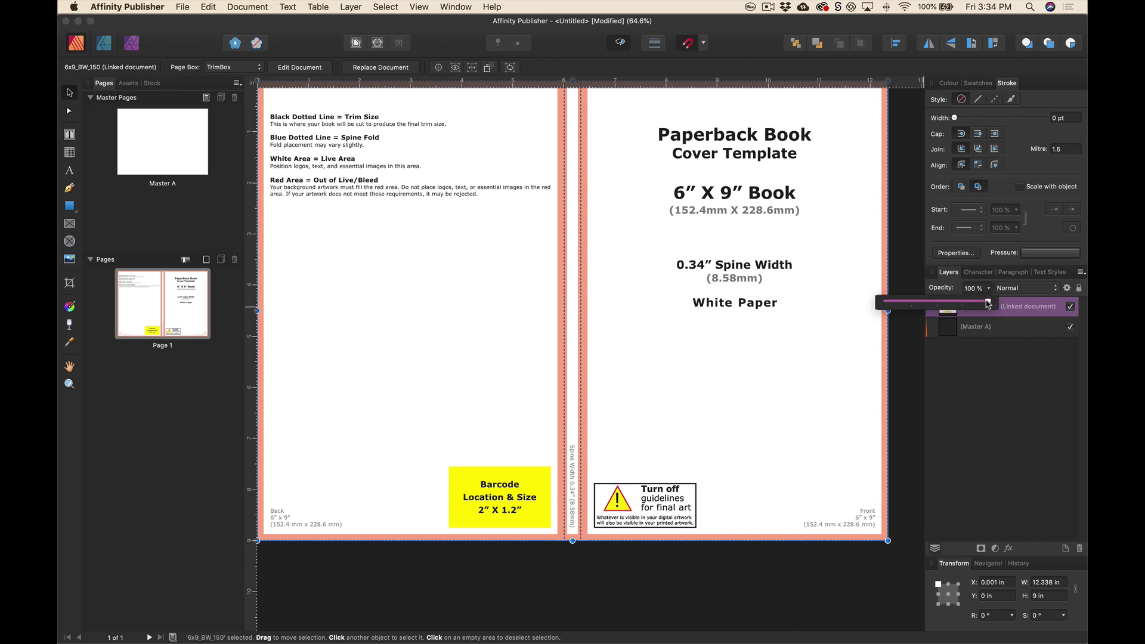
{"action": "left_click_drag", "start_coordinate": [988, 303], "coordinate": [926, 302]}
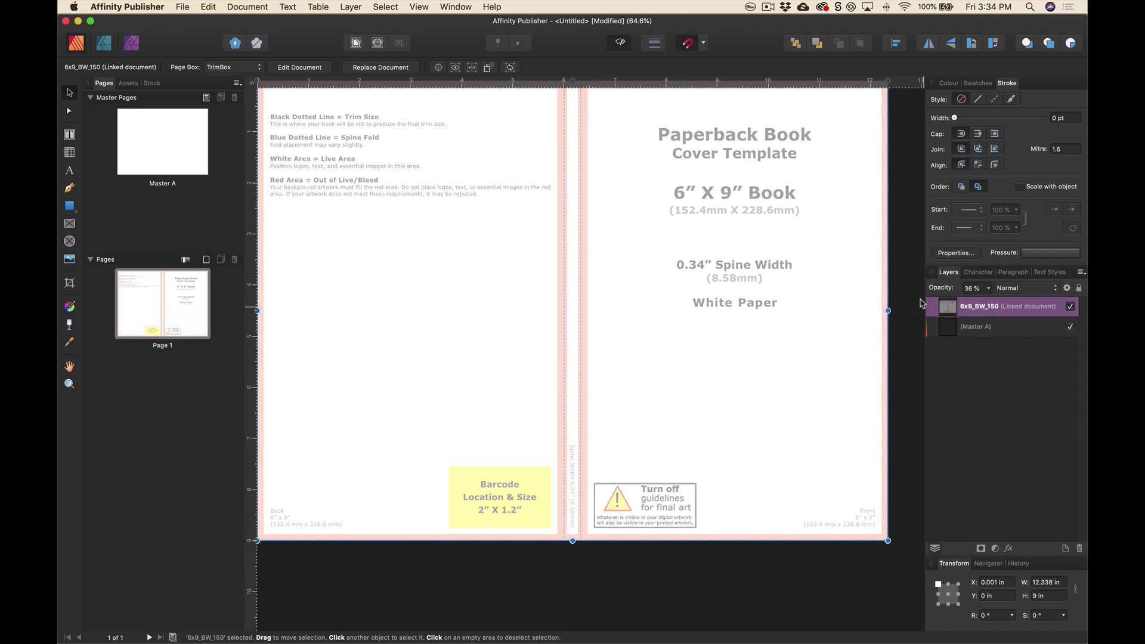
{"action": "left_click", "coordinate": [1080, 289]}
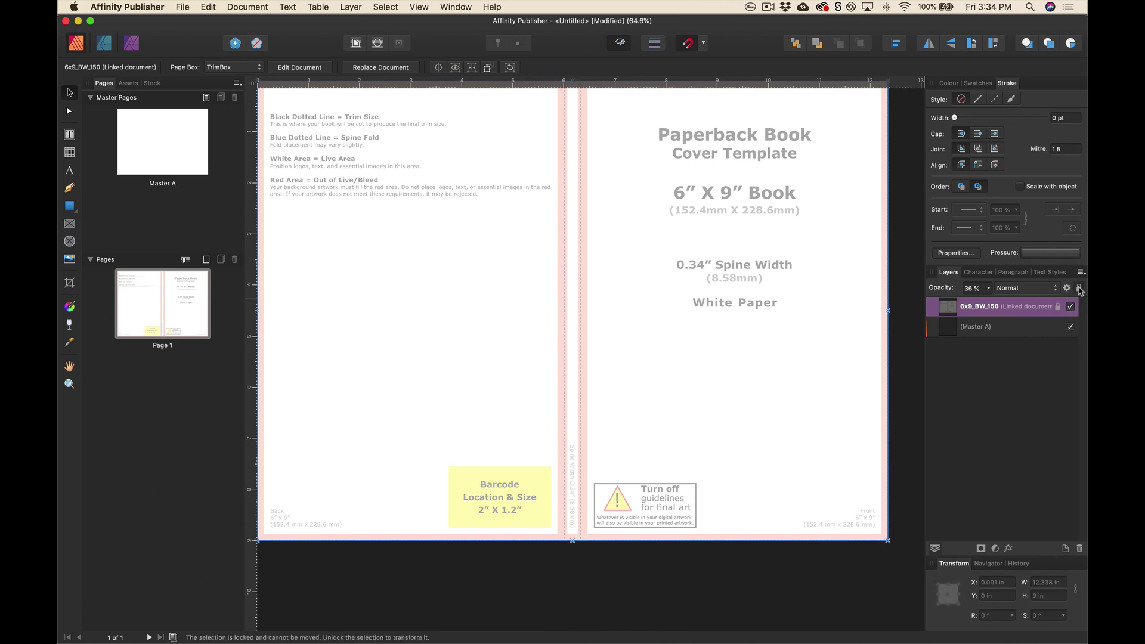
{"action": "left_click", "coordinate": [1066, 549]}
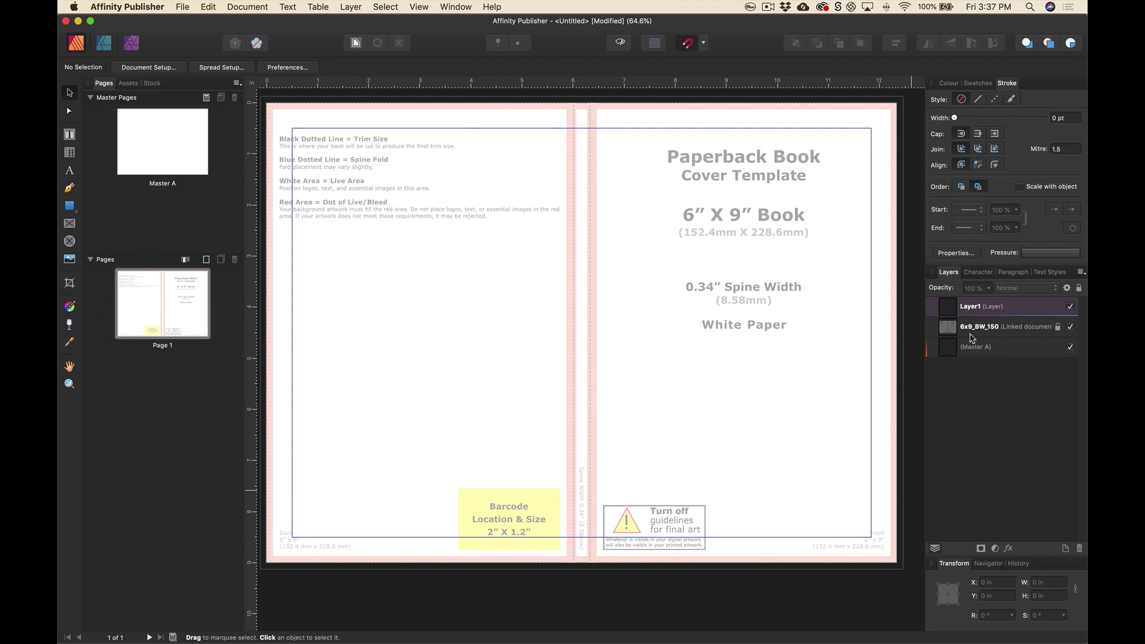
- Reorder the template layer above Layer1 and place Cover Art.eps on the page
{"action": "left_click_drag", "start_coordinate": [945, 332], "coordinate": [284, 189]}
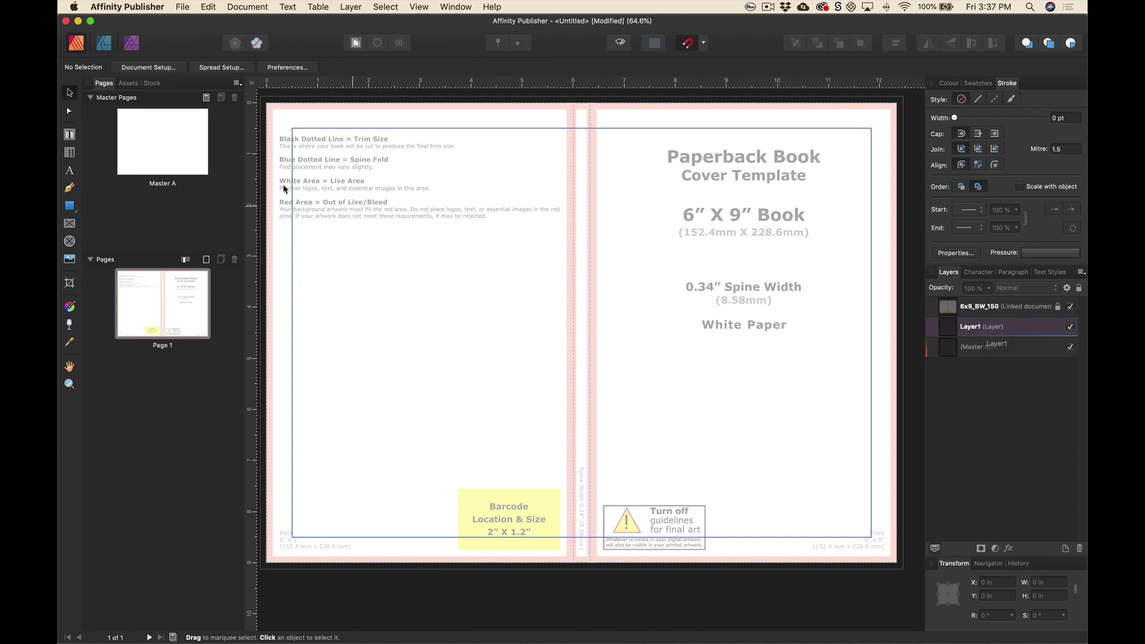
{"action": "left_click", "coordinate": [184, 8]}
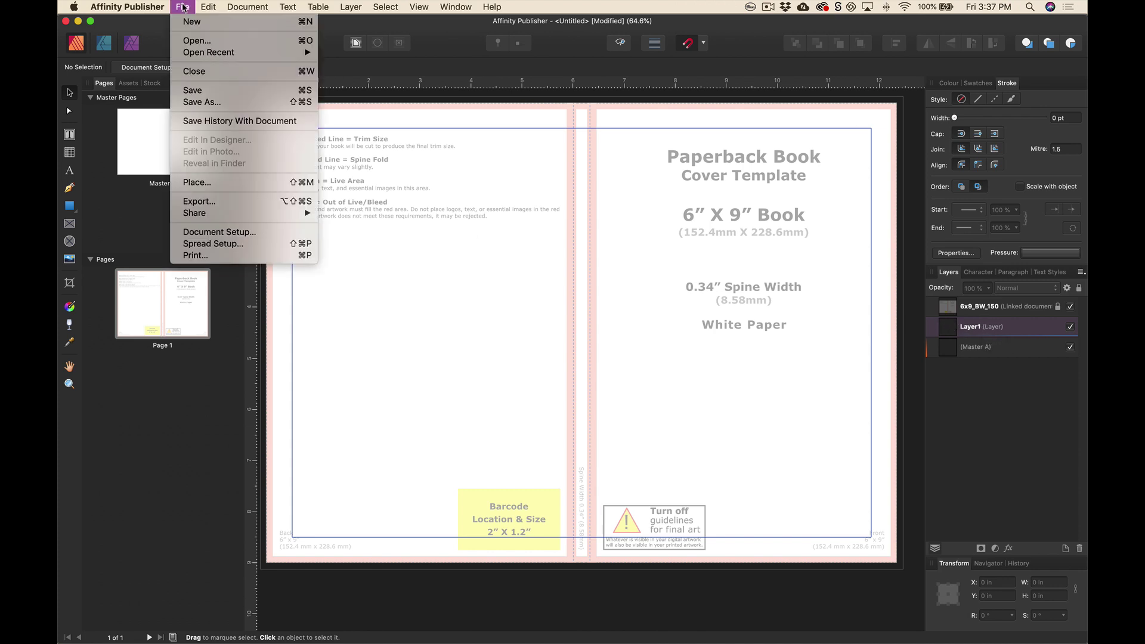
{"action": "left_click", "coordinate": [197, 186]}
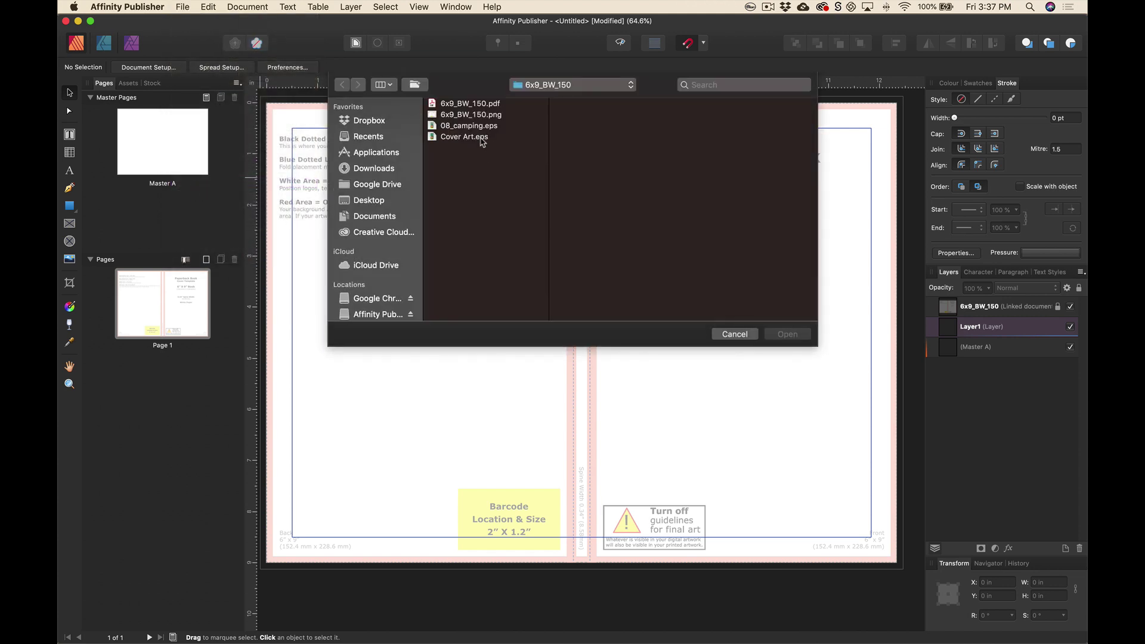
{"action": "double_click", "coordinate": [482, 141]}
{"action": "left_click", "coordinate": [454, 133]}
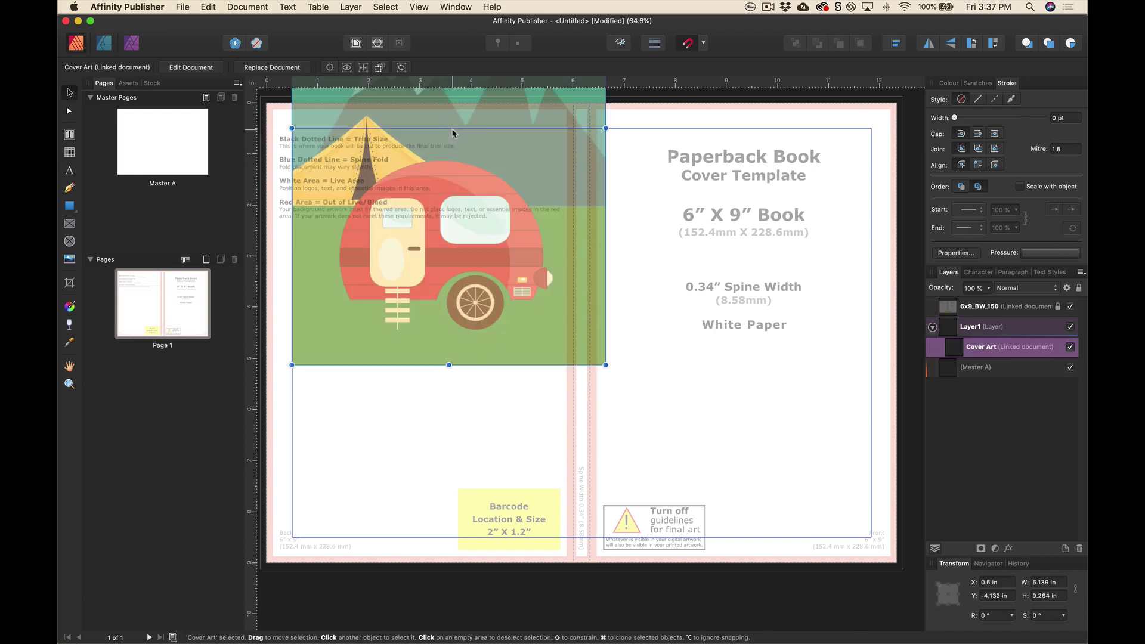
- Drag the cover art onto the front-cover half of the template
{"action": "left_click_drag", "start_coordinate": [519, 167], "coordinate": [762, 342]}
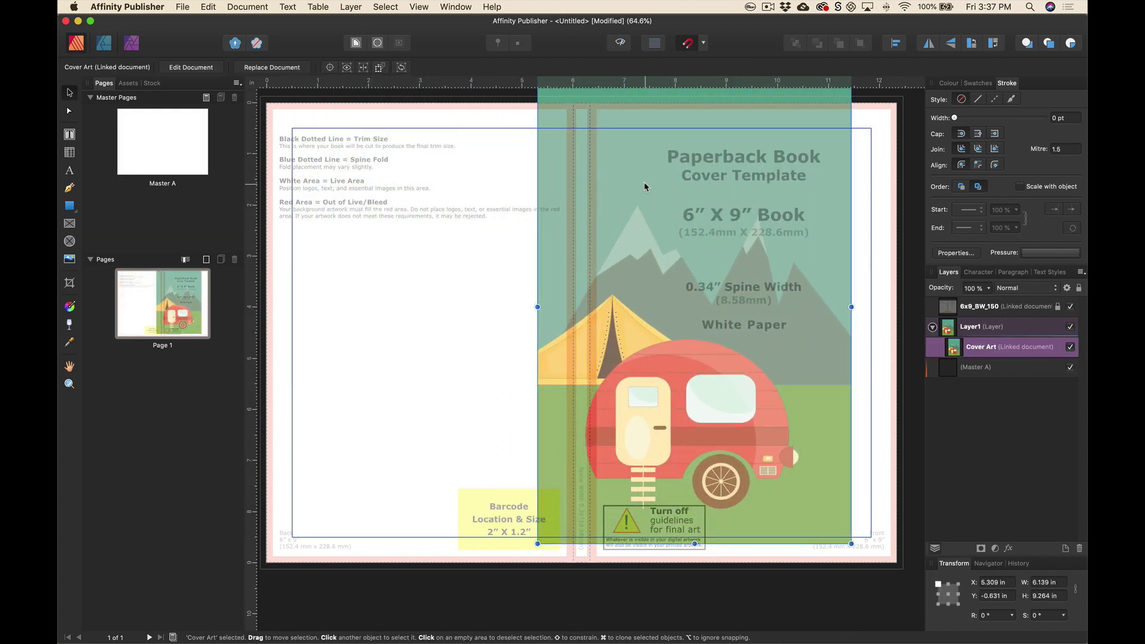
{"action": "left_click_drag", "start_coordinate": [642, 185], "coordinate": [692, 210]}
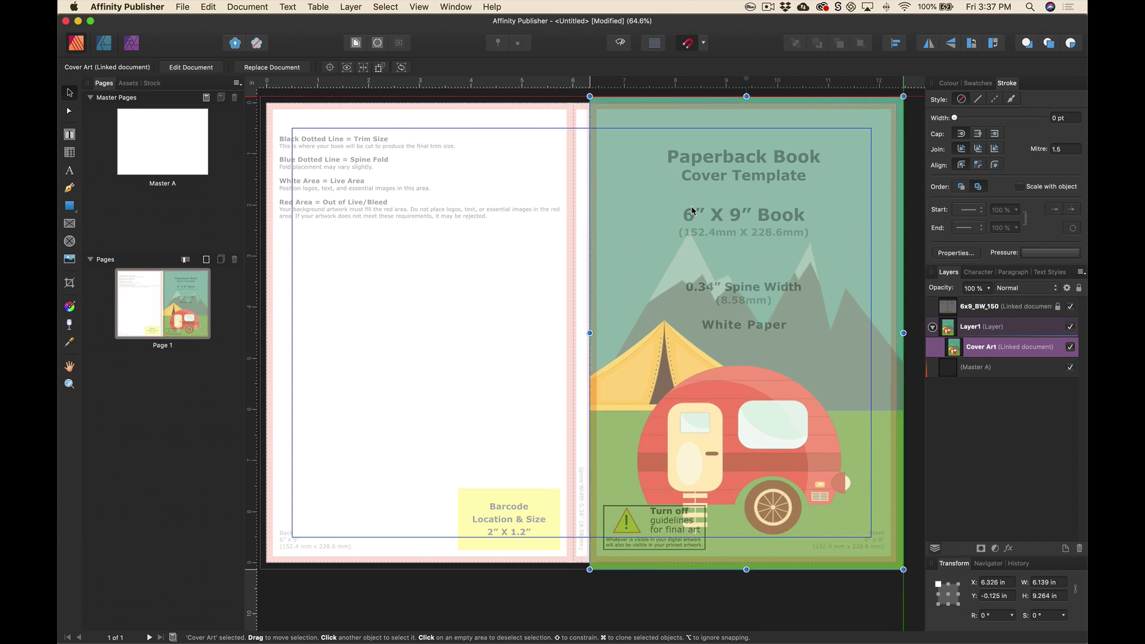
{"action": "scroll", "coordinate": [636, 217], "scroll_direction": "right", "scroll_amount": 5}
- Nudge the cover art so its top edge meets the top bleed line
{"action": "key", "text": "z"}
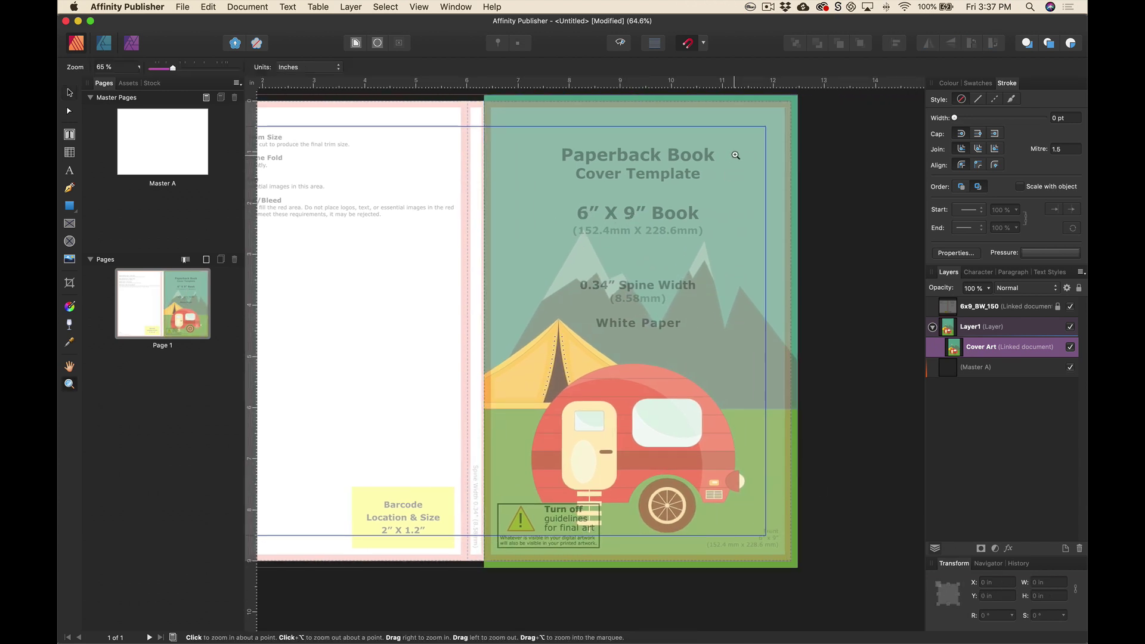
{"action": "left_click_drag", "start_coordinate": [781, 176], "coordinate": [825, 284]}
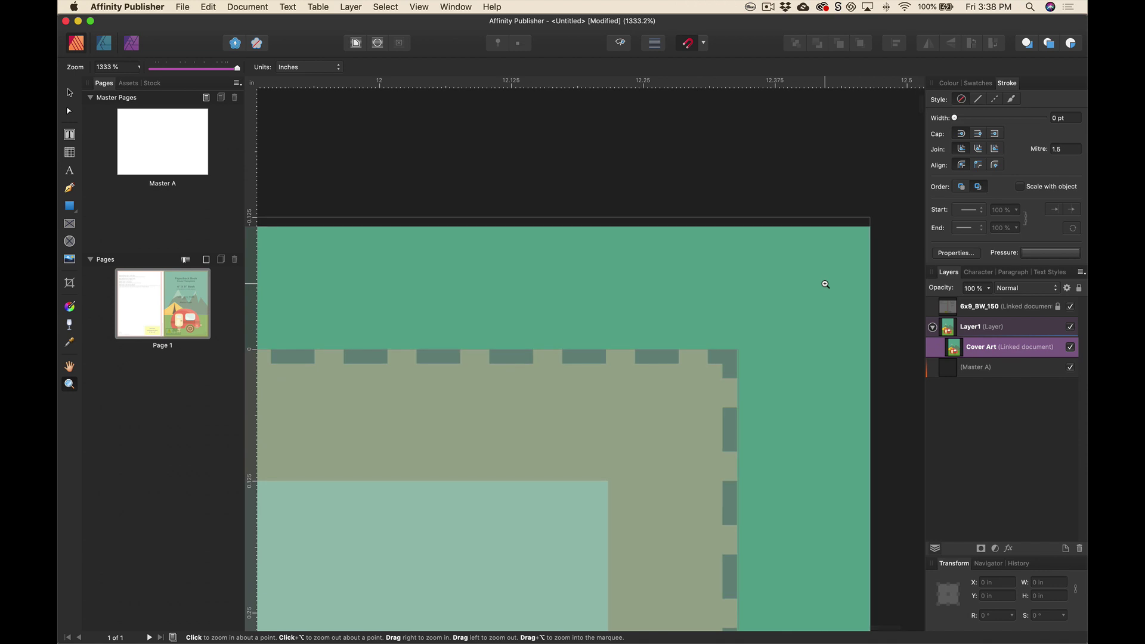
{"action": "key", "text": "v"}
{"action": "left_click_drag", "start_coordinate": [829, 268], "coordinate": [829, 259]}
{"action": "key", "text": "Down"}
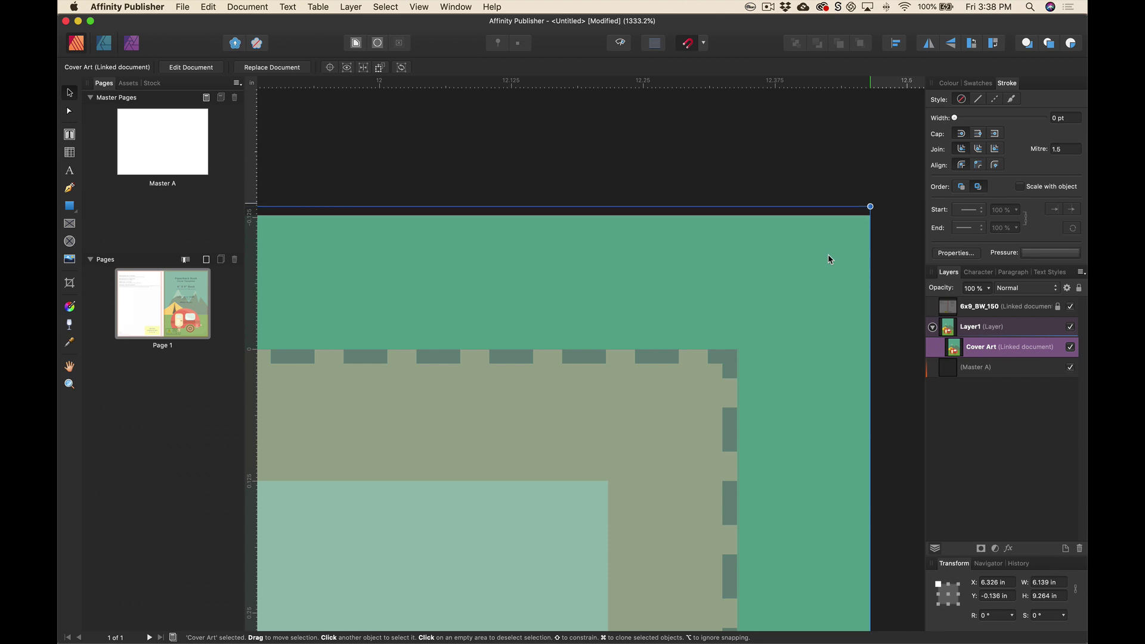
{"action": "key", "text": "Up"}
{"action": "key", "text": "Up"}
{"action": "key", "text": "Down"}
{"action": "key", "text": "Down"}
{"action": "key", "text": "Down"}
{"action": "key", "text": "Down"}
{"action": "key", "text": "Down"}
{"action": "key", "text": "Down"}
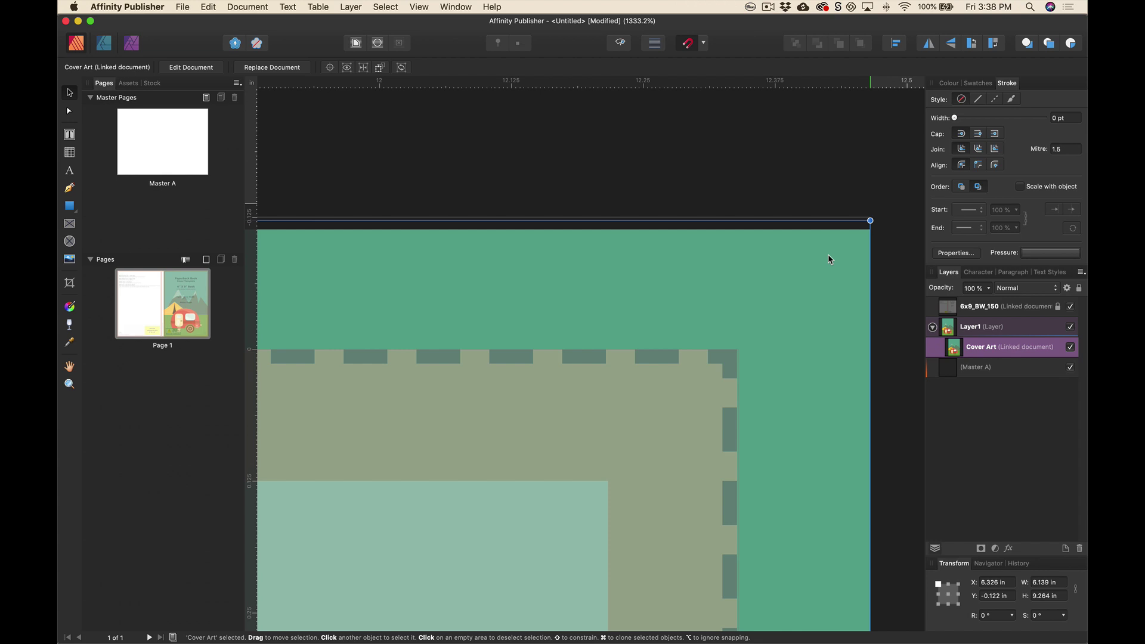
{"action": "key", "text": "Up"}
{"action": "key", "text": "Up"}
{"action": "key", "text": "Up"}
{"action": "key", "text": "Up"}
{"action": "key", "text": "Up"}
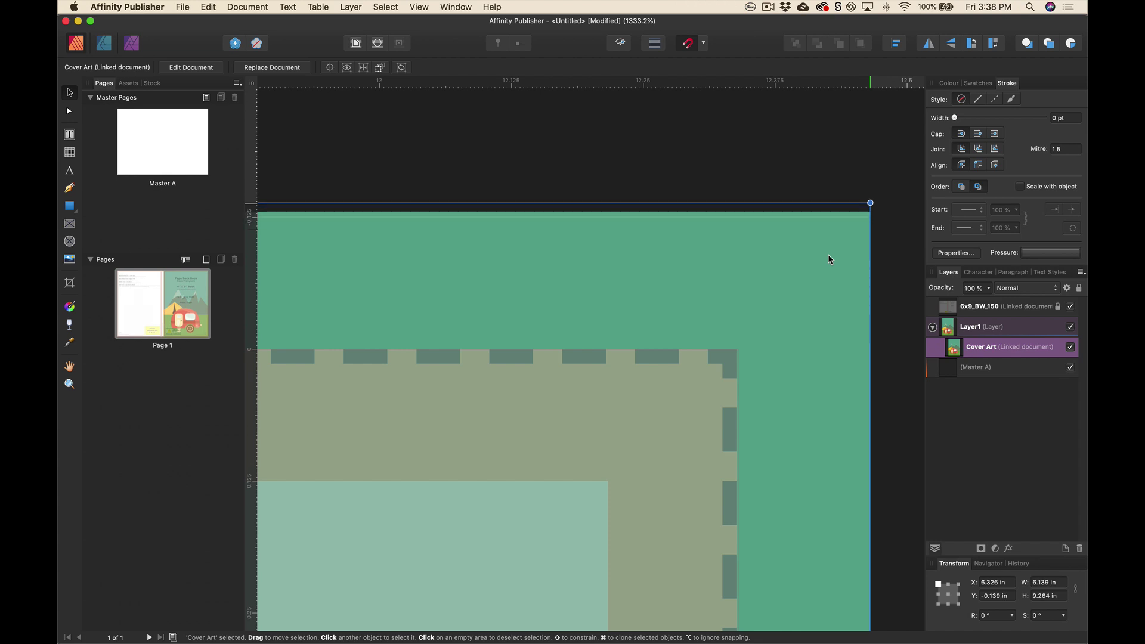
{"action": "key", "text": "super+minus"}
{"action": "key", "text": "super+minus"}
{"action": "key", "text": "super+minus"}
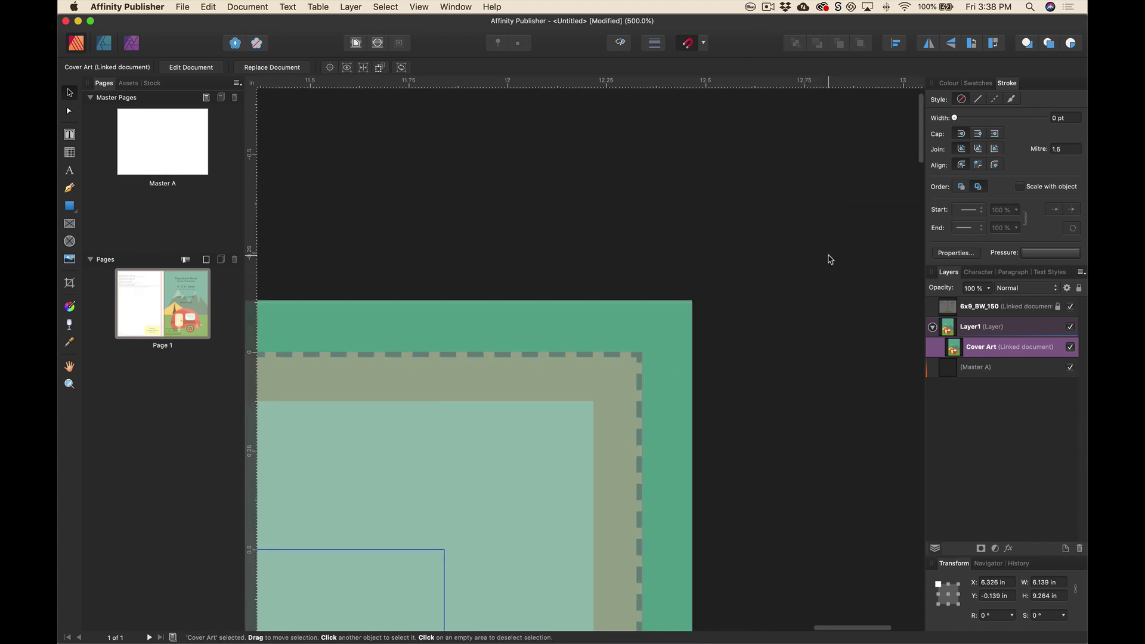
- Enlarge the cover art from its bottom-right corner to 6.142 × 9.268 in, reaching the bleed
{"action": "scroll", "coordinate": [729, 401], "scroll_direction": "down", "scroll_amount": 5}
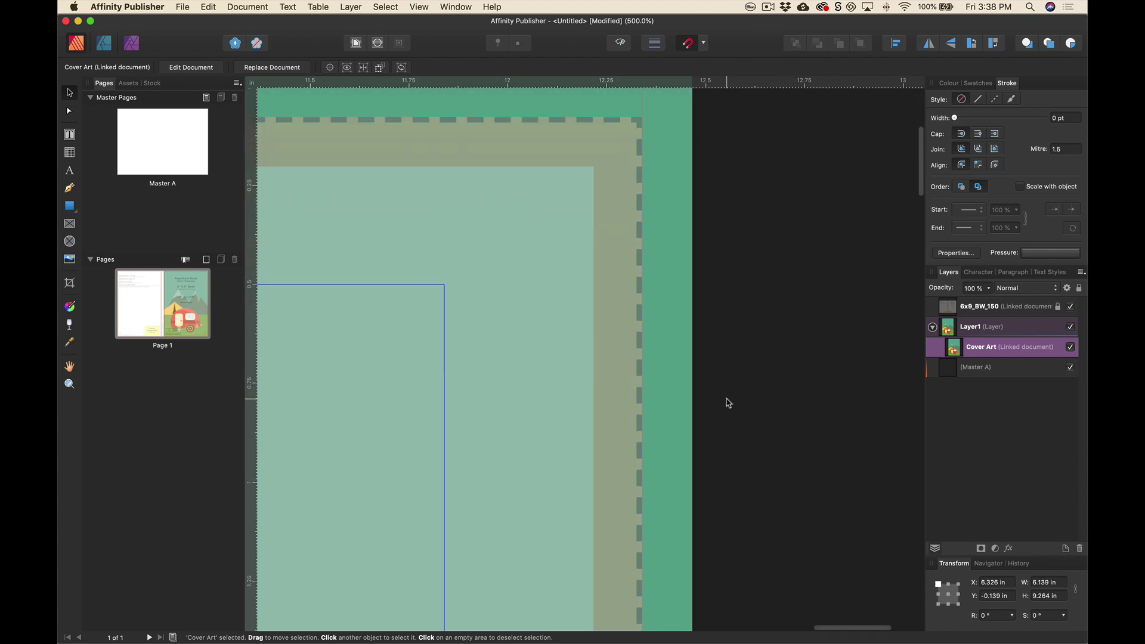
{"action": "scroll", "coordinate": [729, 401], "scroll_direction": "down", "scroll_amount": 15}
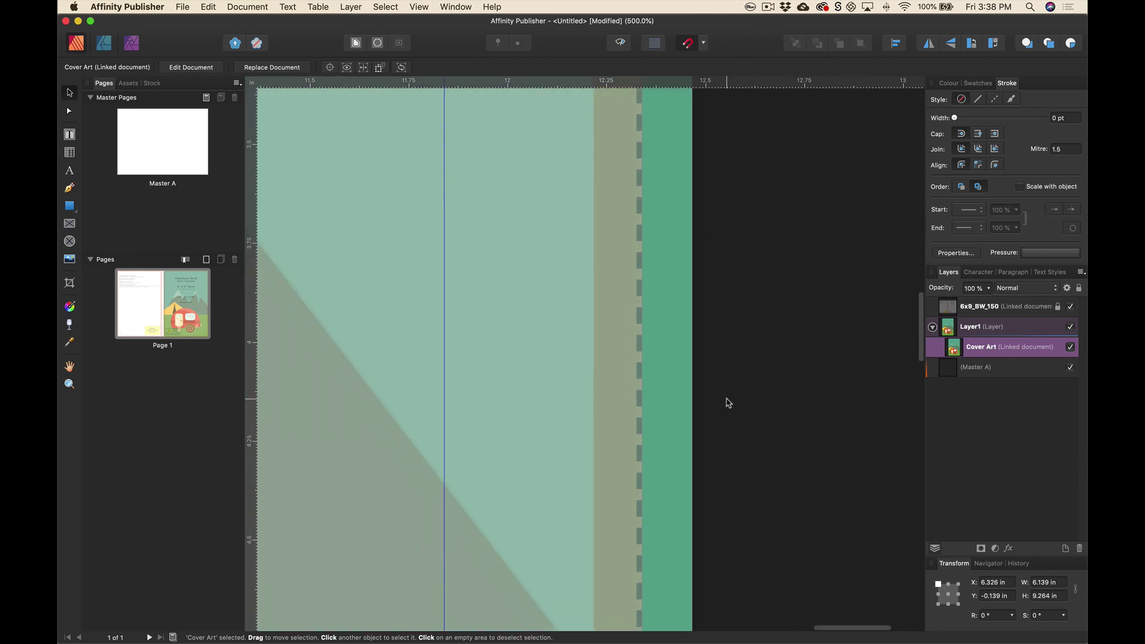
{"action": "scroll", "coordinate": [729, 402], "scroll_direction": "down", "scroll_amount": 18}
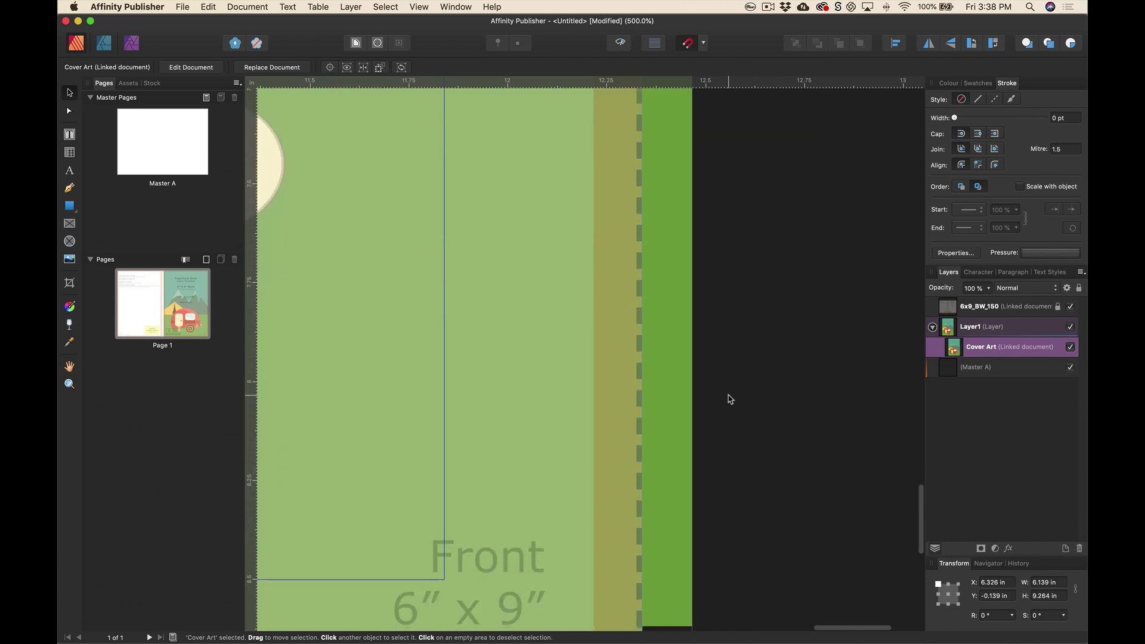
{"action": "scroll", "coordinate": [730, 399], "scroll_direction": "down", "scroll_amount": 10}
{"action": "scroll", "coordinate": [731, 400], "scroll_direction": "up", "scroll_amount": 1}
{"action": "scroll", "coordinate": [621, 318], "scroll_direction": "left", "scroll_amount": 3}
{"action": "left_click", "coordinate": [601, 294]}
{"action": "key", "text": "z"}
{"action": "left_click_drag", "start_coordinate": [742, 234], "coordinate": [670, 409]}
{"action": "key", "text": "v"}
{"action": "left_click", "coordinate": [682, 383]}
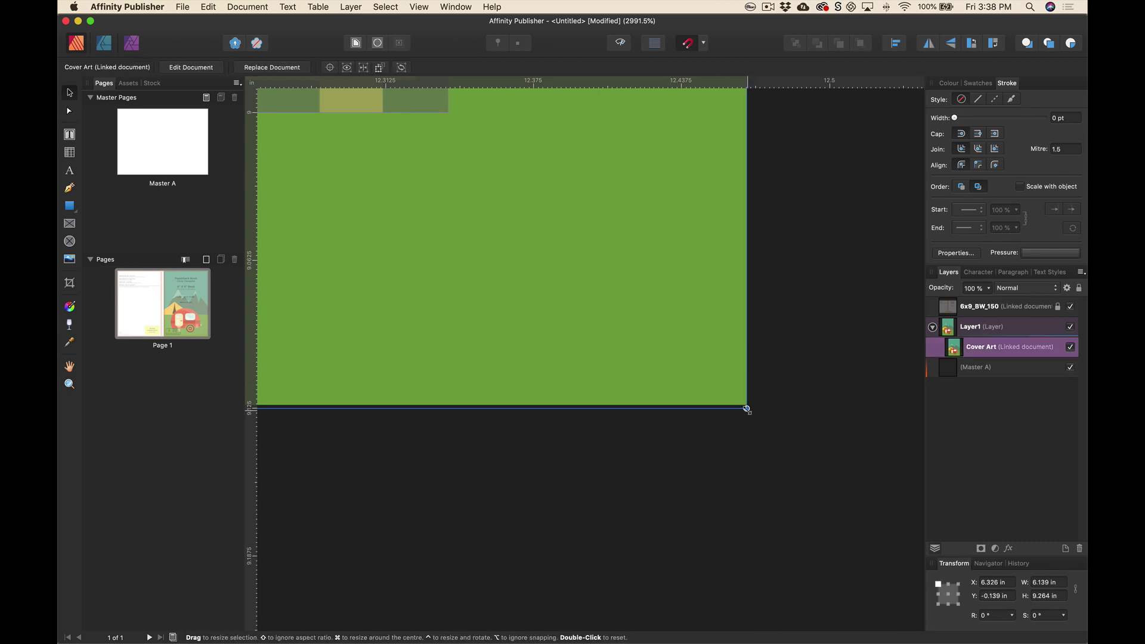
{"action": "left_click_drag", "start_coordinate": [747, 409], "coordinate": [759, 421]}
{"action": "key", "text": "super+minus"}
{"action": "key", "text": "super+minus"}
{"action": "key", "text": "super+minus"}
{"action": "key", "text": "super+minus"}
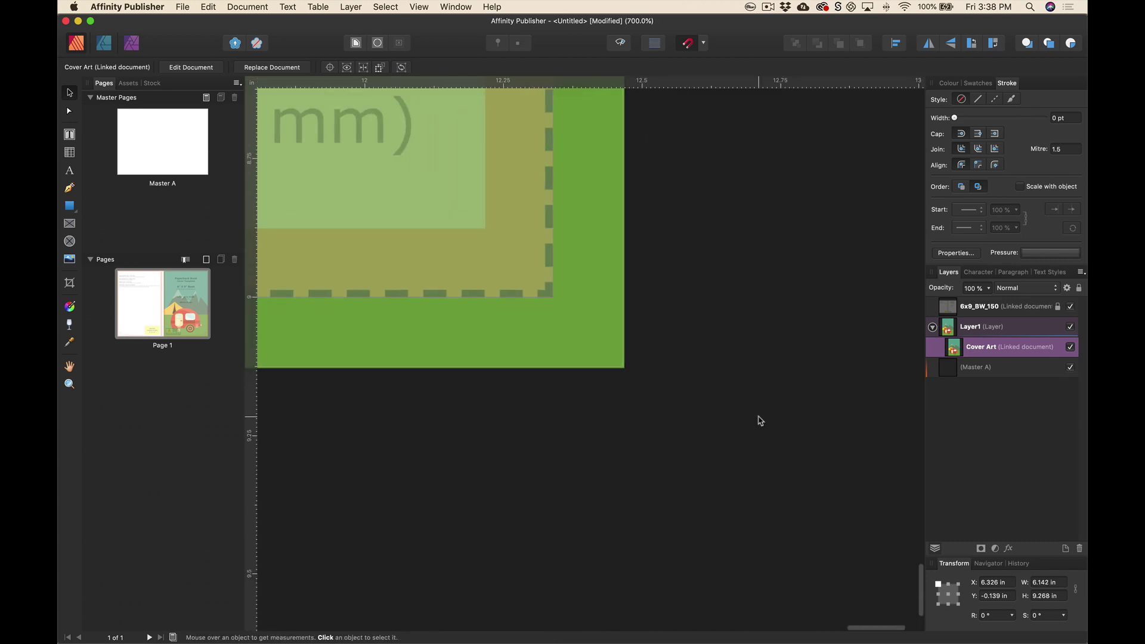
{"action": "key", "text": "super+minus"}
{"action": "key", "text": "super+minus"}
{"action": "key", "text": "super+minus"}
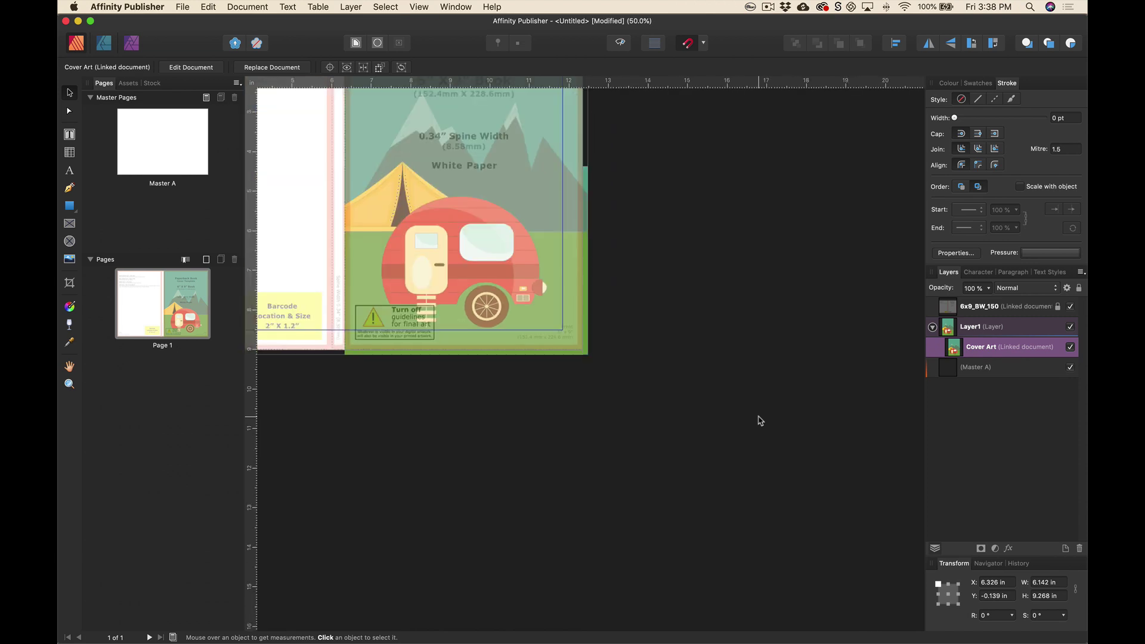
{"action": "scroll", "coordinate": [760, 420], "scroll_direction": "up", "scroll_amount": 5}
{"action": "scroll", "coordinate": [760, 421], "scroll_direction": "left", "scroll_amount": 4}
{"action": "scroll", "coordinate": [760, 420], "scroll_direction": "left", "scroll_amount": 3}
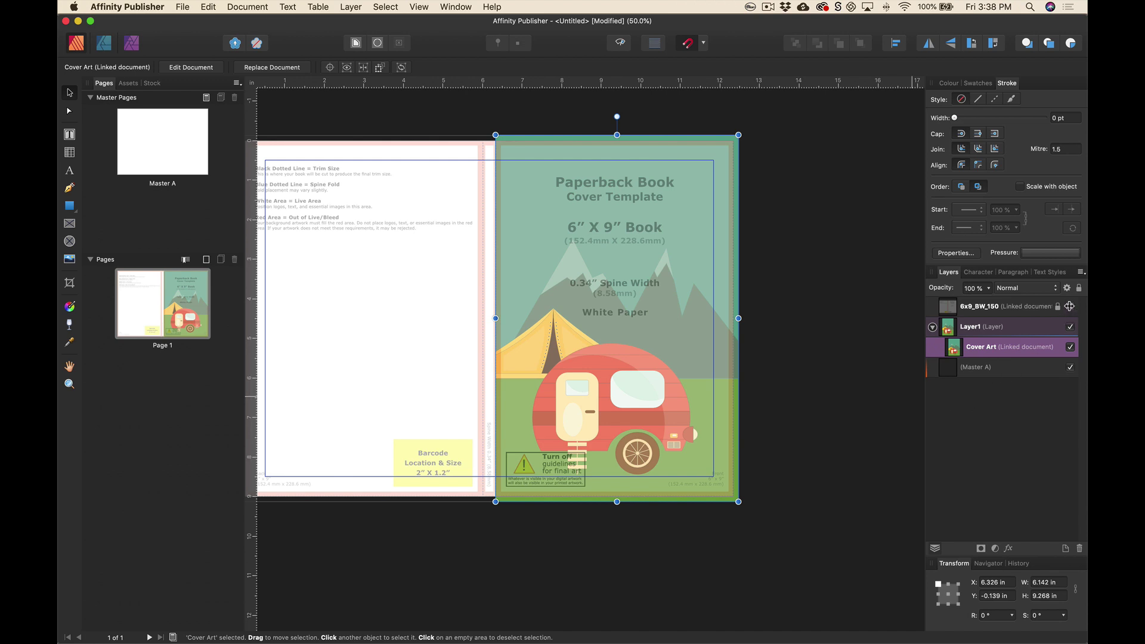
- Turn off the 6x9_BW_150 layer's visibility and deselect the cover art
{"action": "left_click", "coordinate": [1070, 306]}
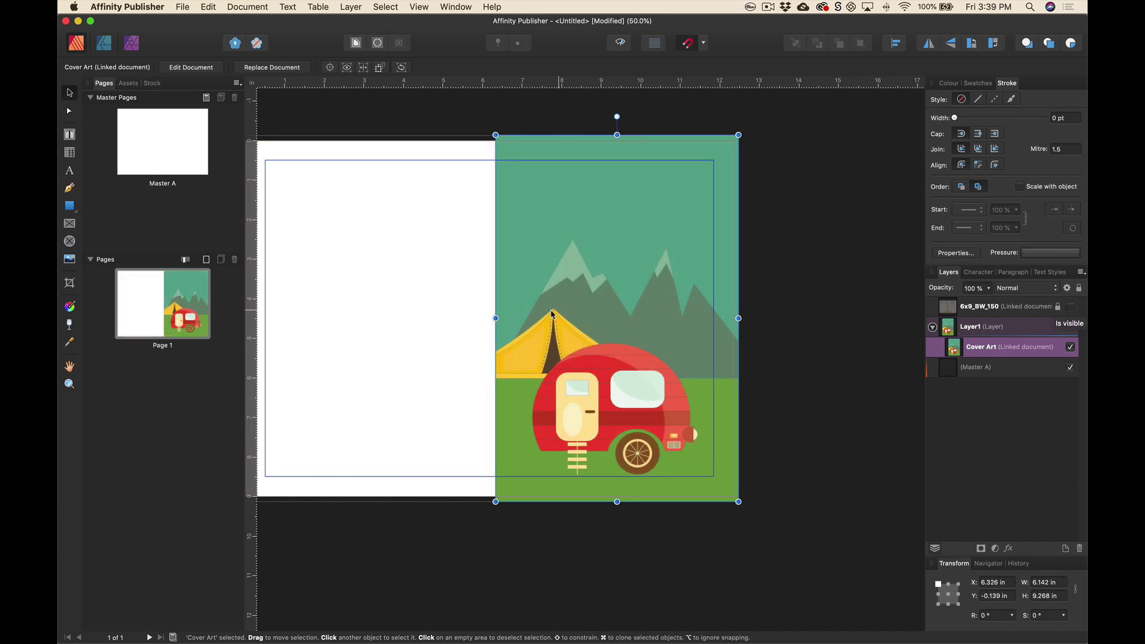
{"action": "scroll", "coordinate": [463, 314], "scroll_direction": "left", "scroll_amount": 4}
{"action": "left_click", "coordinate": [464, 316]}
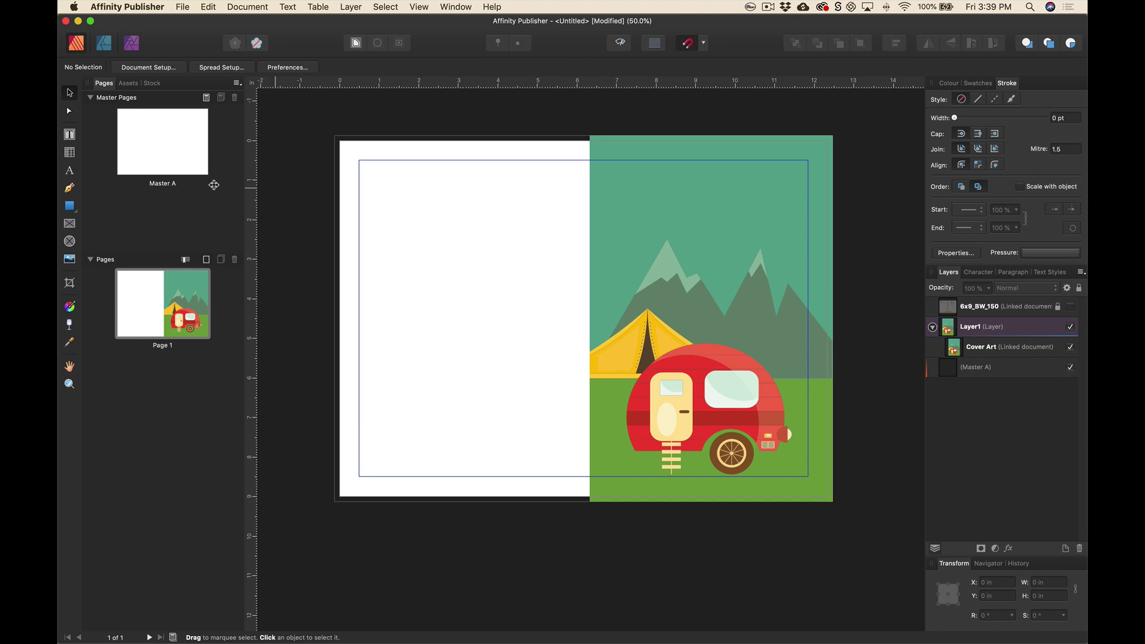
- Draw a 6.451 × 9.268 in rectangle from the top-left bleed corner to the cover art's bottom-left
{"action": "left_click", "coordinate": [71, 208]}
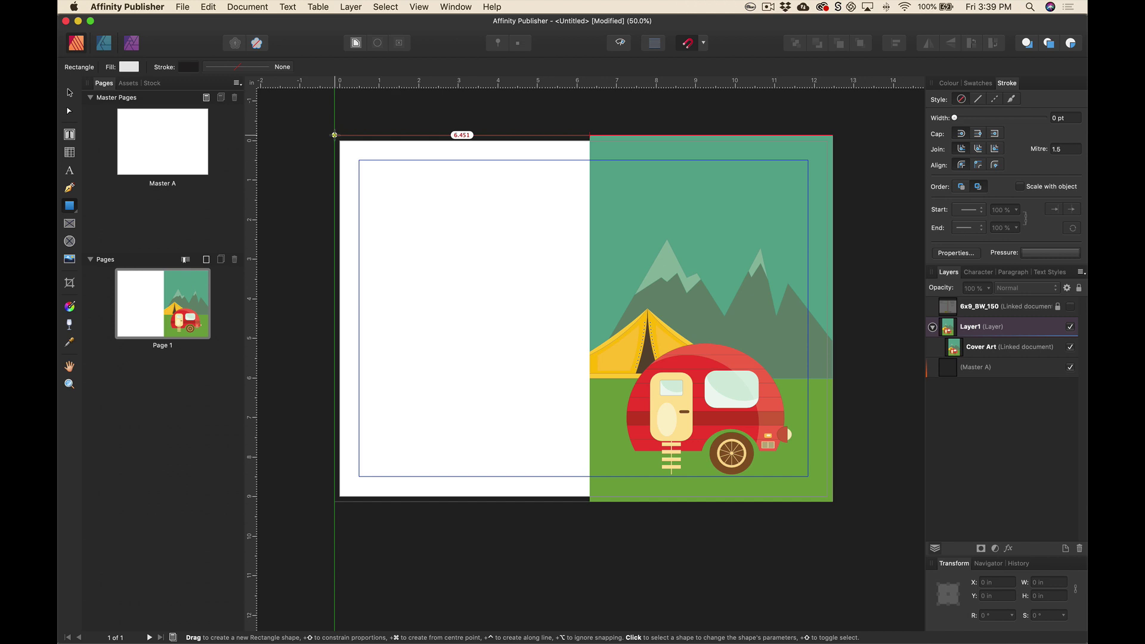
{"action": "left_click_drag", "start_coordinate": [334, 135], "coordinate": [590, 502]}
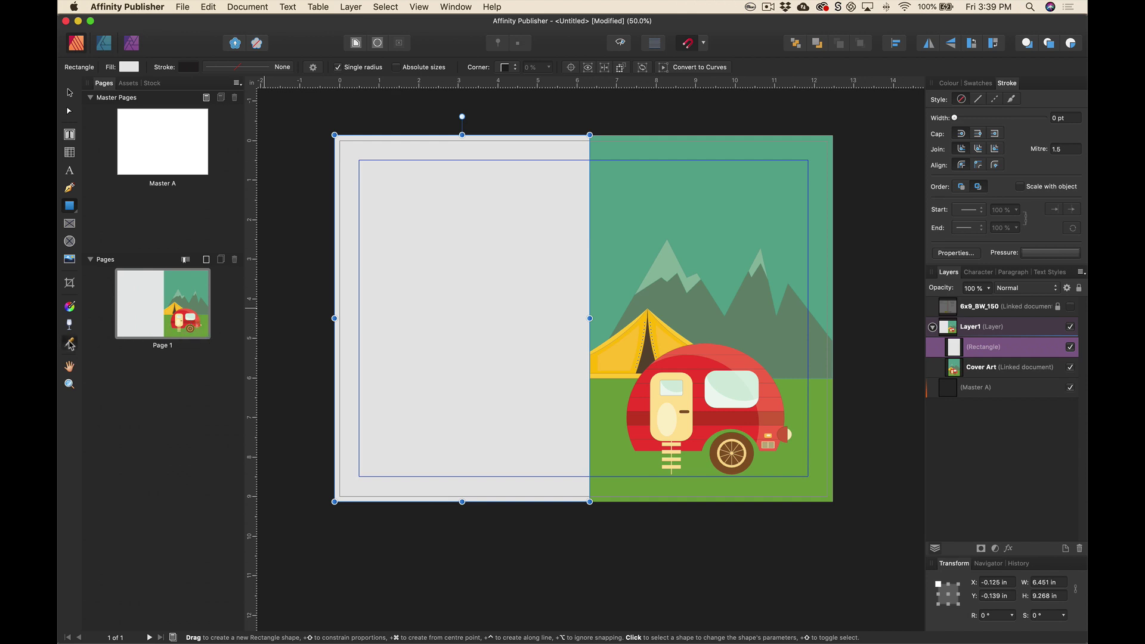
- Fill the rectangle with the grass green sampled from the cover art using the Colour Picker
{"action": "left_click", "coordinate": [69, 343]}
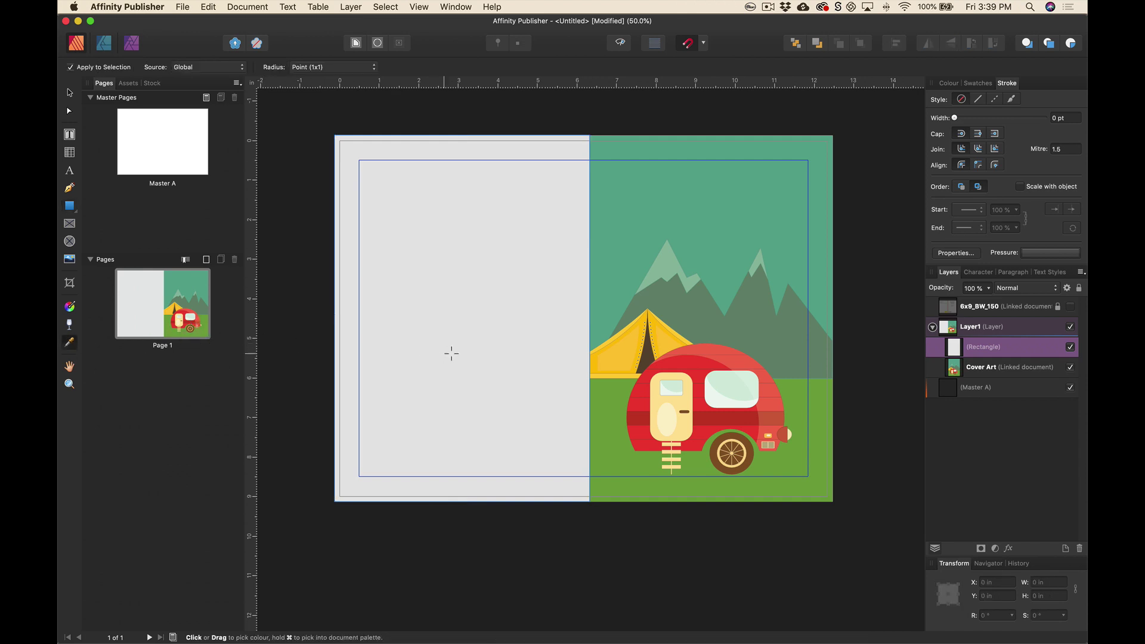
{"action": "left_click", "coordinate": [627, 349]}
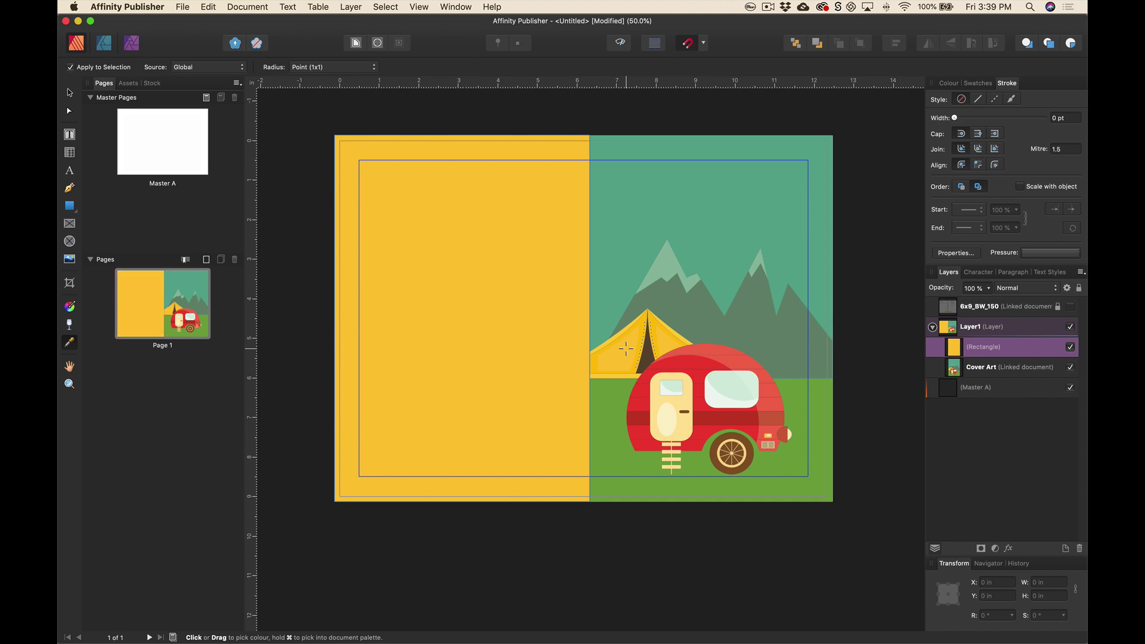
{"action": "left_click", "coordinate": [623, 220]}
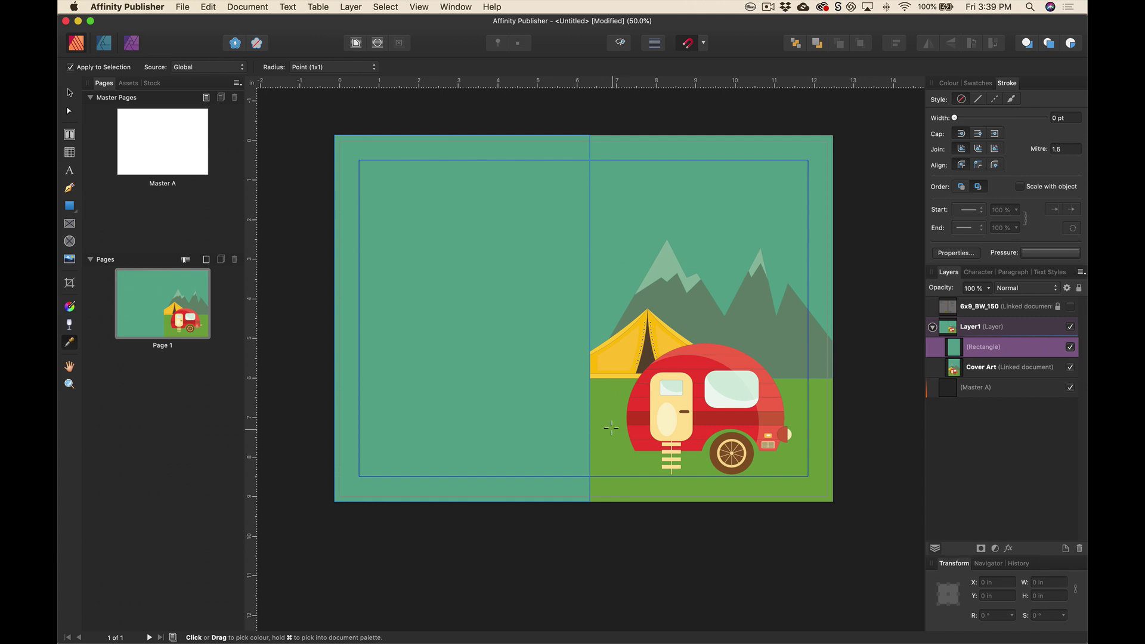
{"action": "left_click", "coordinate": [609, 425]}
- Show the template and zoom in on the spine top to check the green rectangle's edge
{"action": "left_click", "coordinate": [70, 93]}
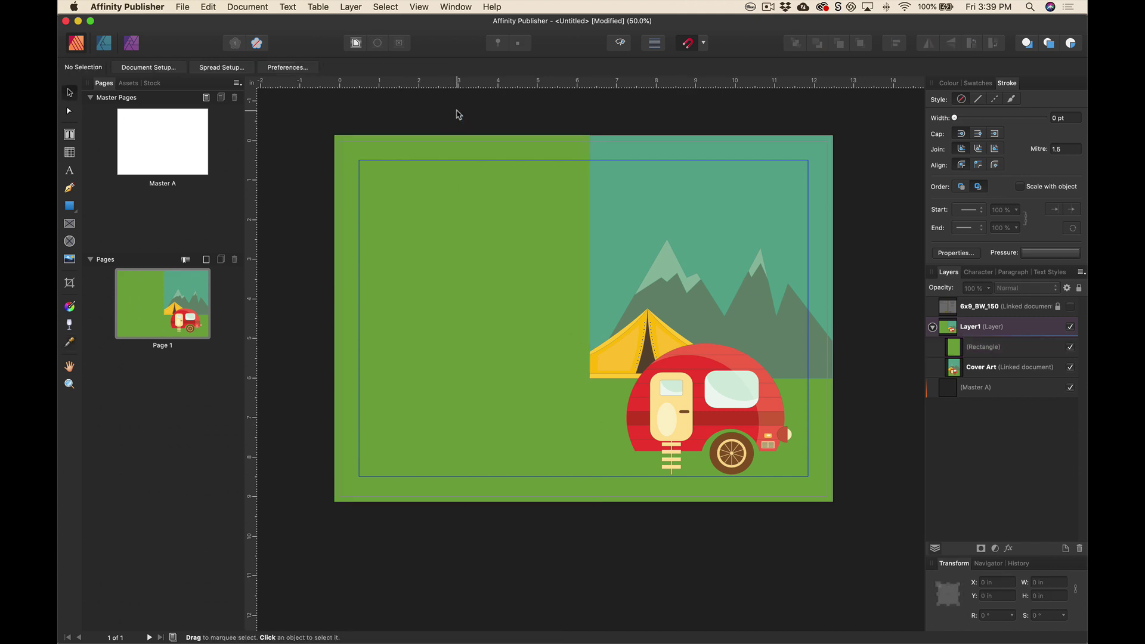
{"action": "scroll", "coordinate": [606, 120], "scroll_direction": "right", "scroll_amount": 3}
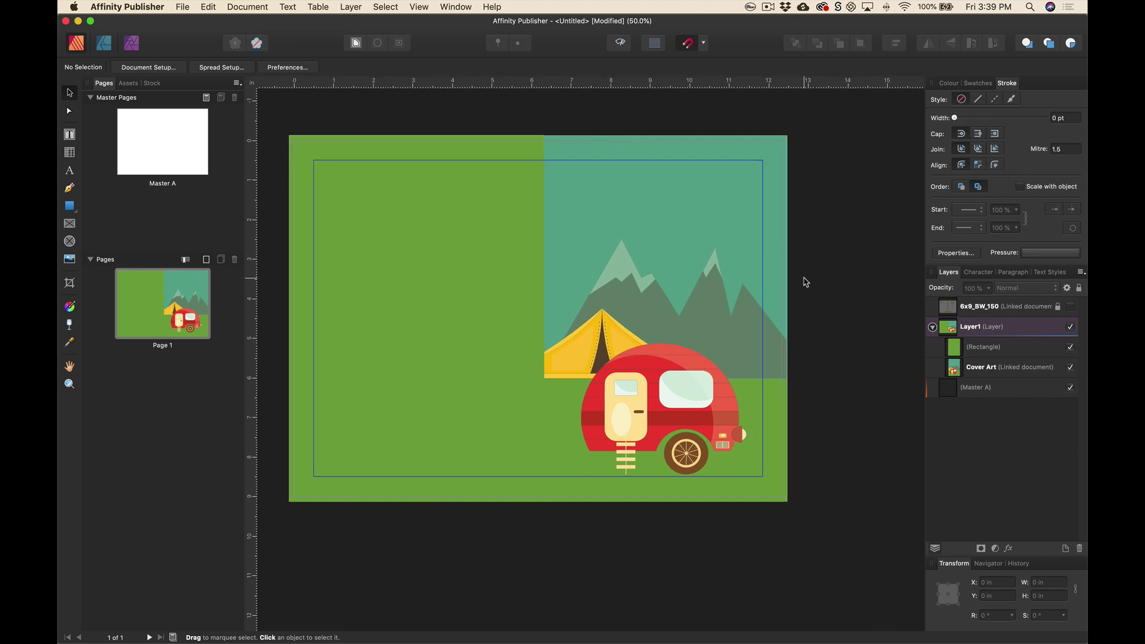
{"action": "left_click", "coordinate": [1069, 308]}
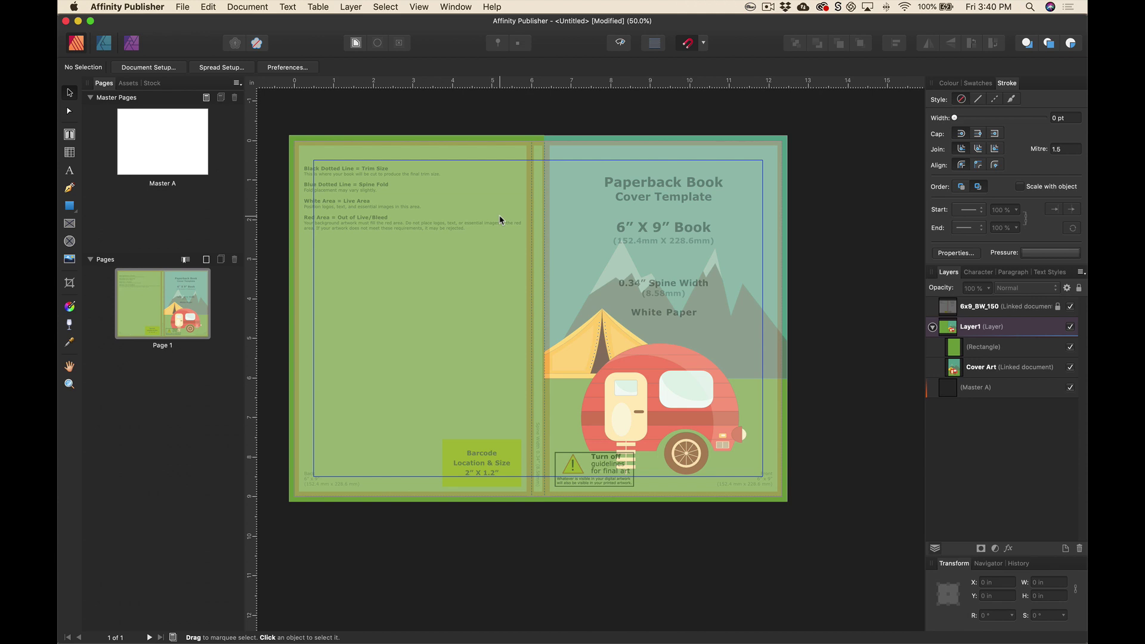
{"action": "key", "text": "z"}
{"action": "left_click_drag", "start_coordinate": [537, 135], "coordinate": [761, 374]}
{"action": "left_click_drag", "start_coordinate": [501, 142], "coordinate": [800, 417]}
{"action": "scroll", "coordinate": [686, 213], "scroll_direction": "right", "scroll_amount": 5}
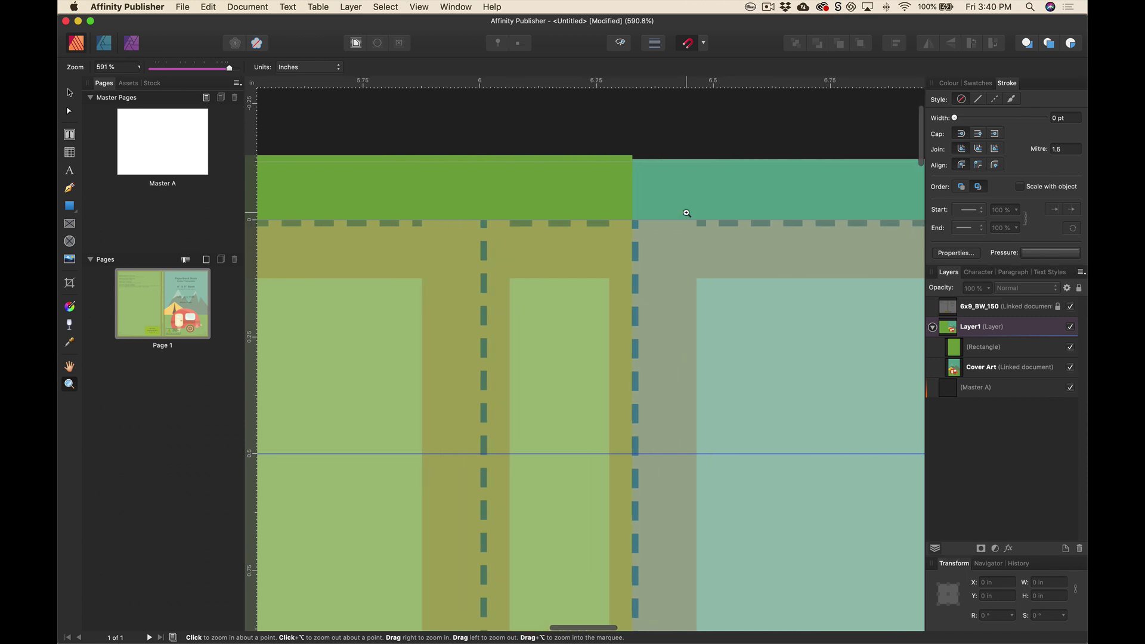
{"action": "key", "text": "v"}
{"action": "left_click", "coordinate": [606, 184]}
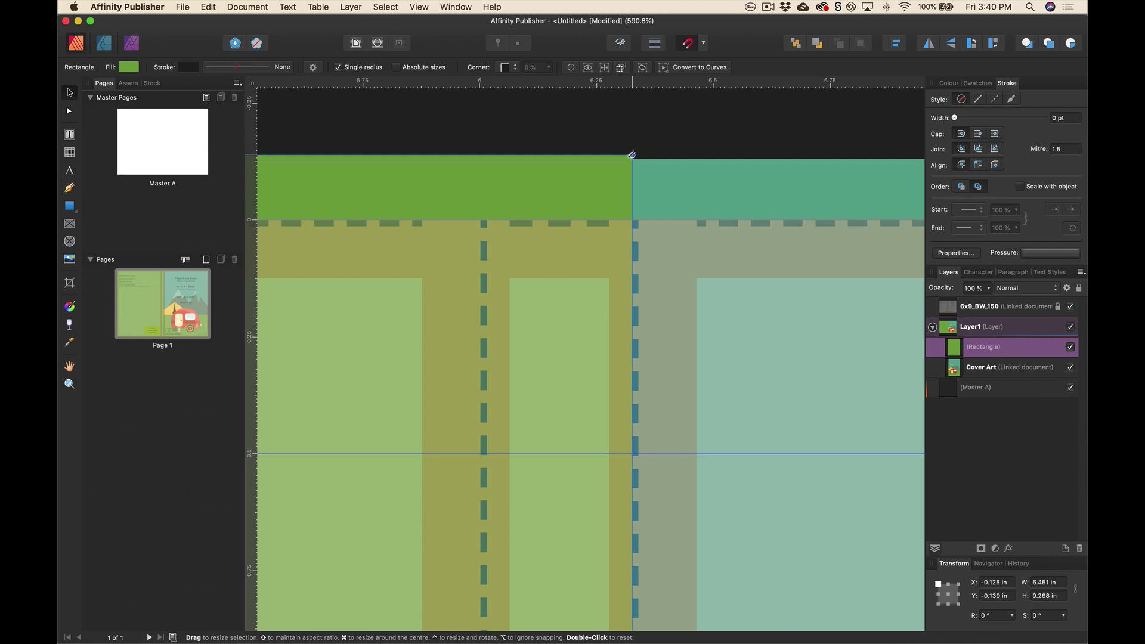
{"action": "mouse_move", "coordinate": [632, 154]}
{"action": "left_mouse_down"}
{"action": "mouse_move", "coordinate": [653, 154]}
{"action": "mouse_move", "coordinate": [633, 155]}
{"action": "left_mouse_up"}
{"action": "scroll", "coordinate": [655, 163], "scroll_direction": "right", "scroll_amount": 3}
{"action": "scroll", "coordinate": [655, 164], "scroll_direction": "right", "scroll_amount": 1}
{"action": "scroll", "coordinate": [655, 164], "scroll_direction": "down", "scroll_amount": 3}
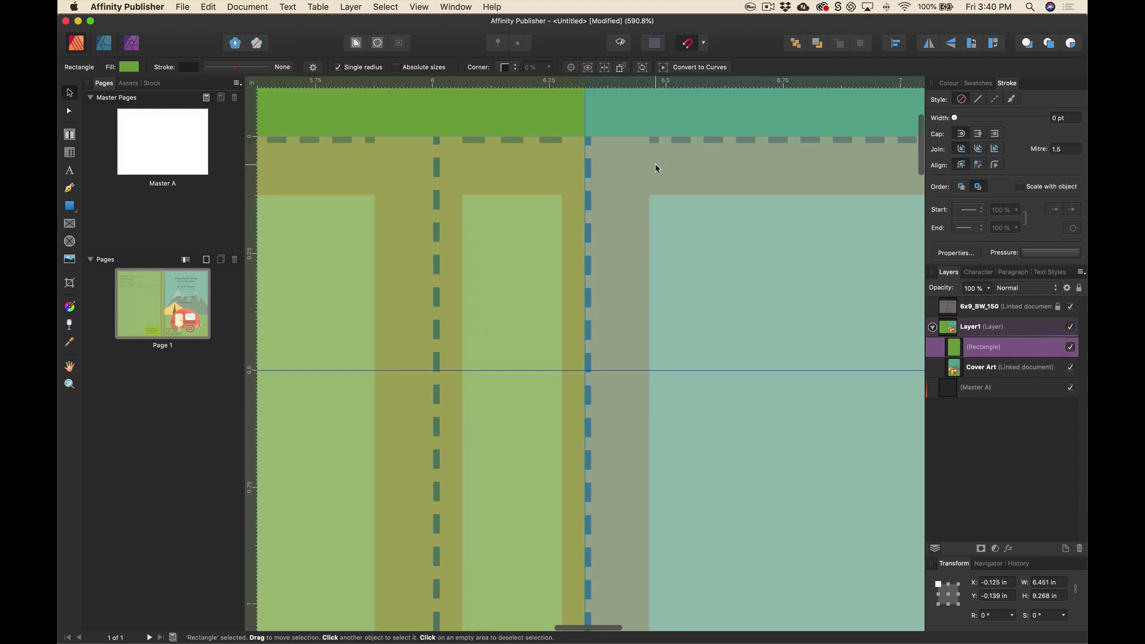
{"action": "scroll", "coordinate": [655, 165], "scroll_direction": "up", "scroll_amount": 3}
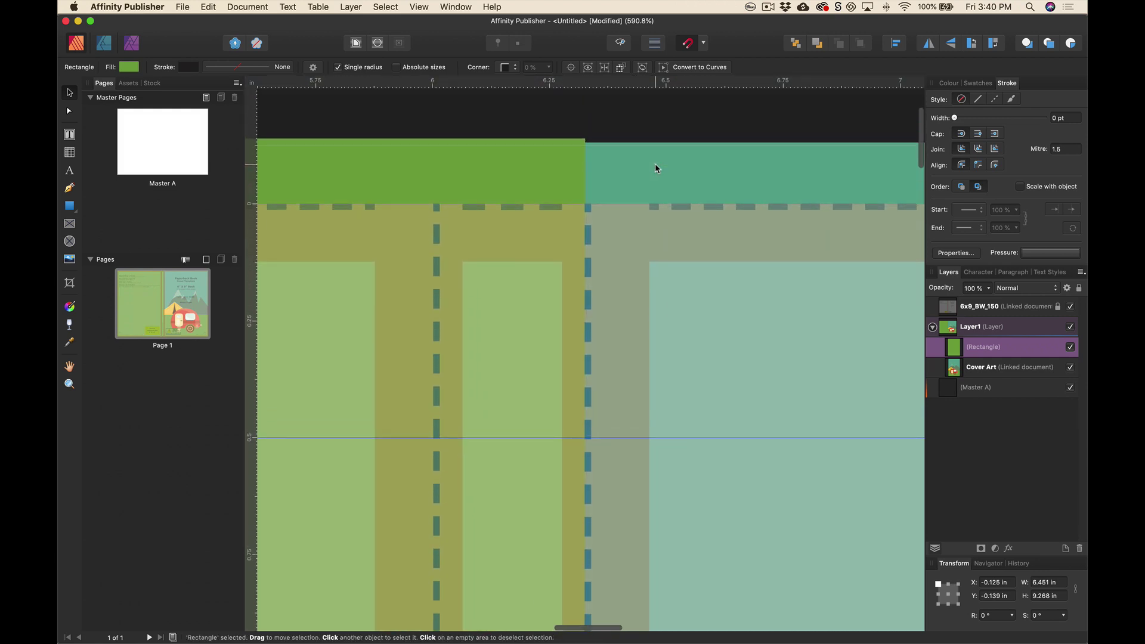
- Hide the template, deselect, and zoom out to view the full spread
{"action": "left_click", "coordinate": [1071, 307]}
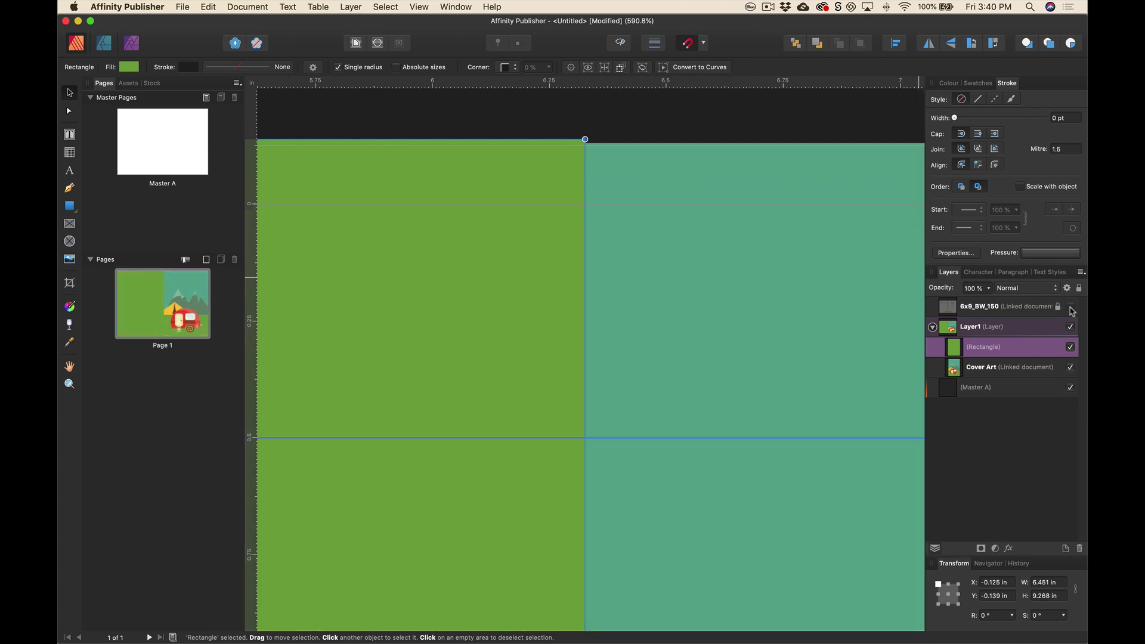
{"action": "left_click", "coordinate": [800, 128]}
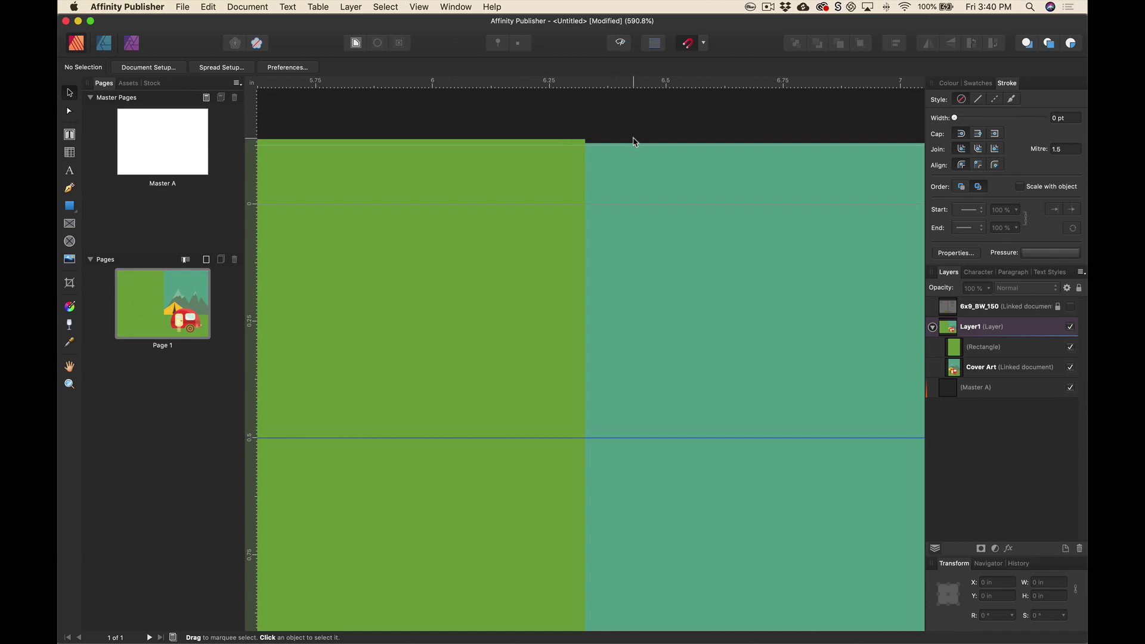
{"action": "key", "text": "super+1"}
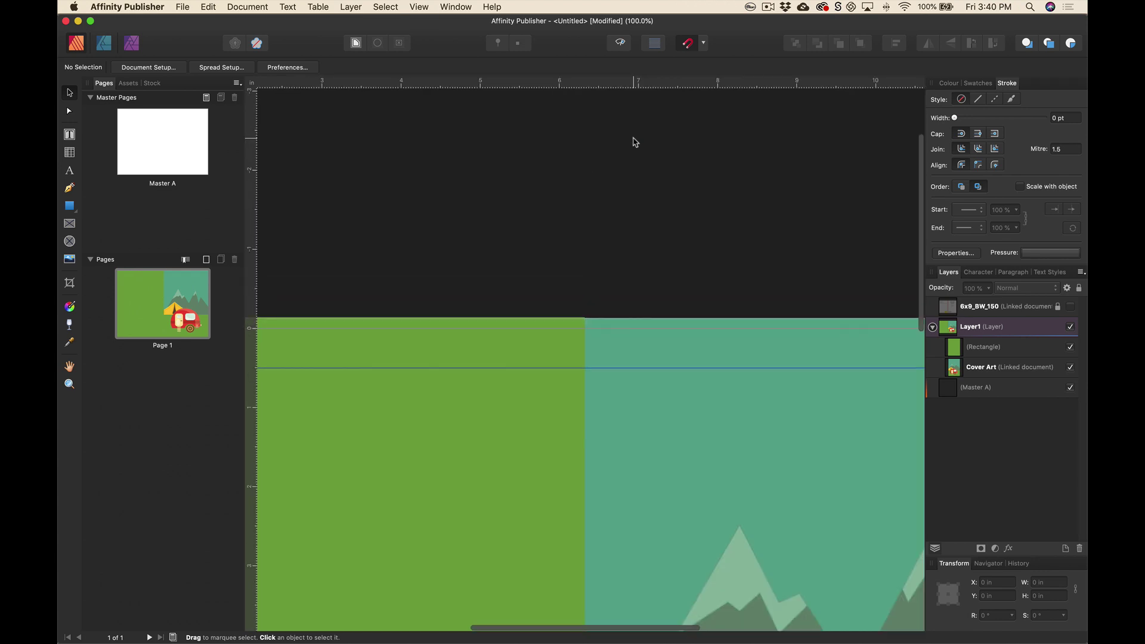
{"action": "scroll", "coordinate": [614, 366], "scroll_direction": "down", "scroll_amount": 6}
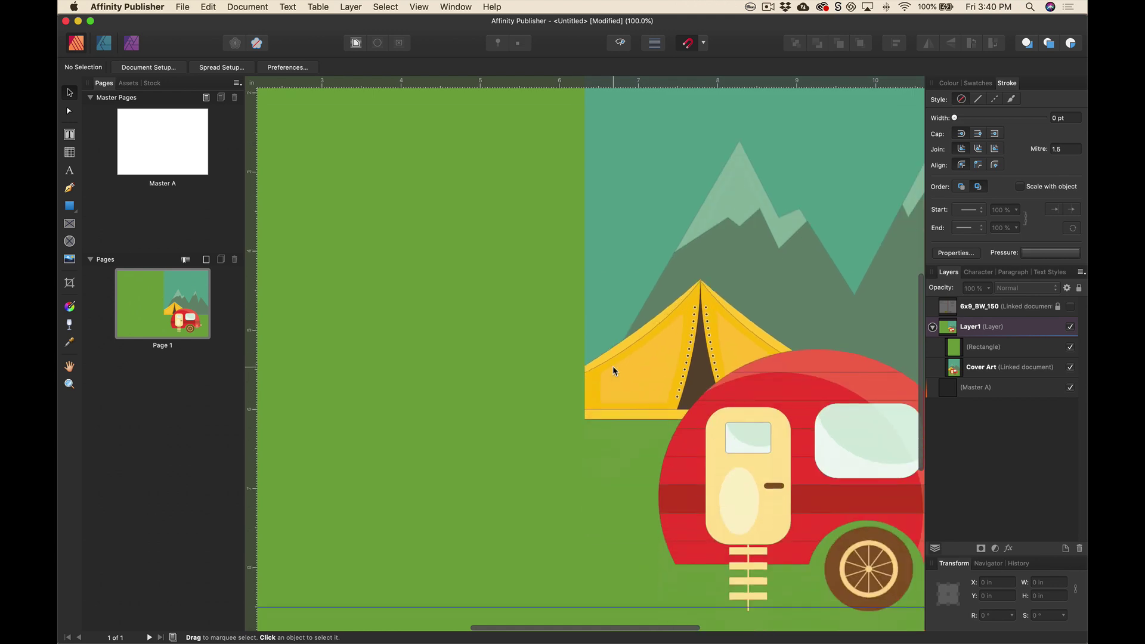
{"action": "scroll", "coordinate": [613, 368], "scroll_direction": "down", "scroll_amount": 1}
{"action": "scroll", "coordinate": [613, 367], "scroll_direction": "right", "scroll_amount": 2}
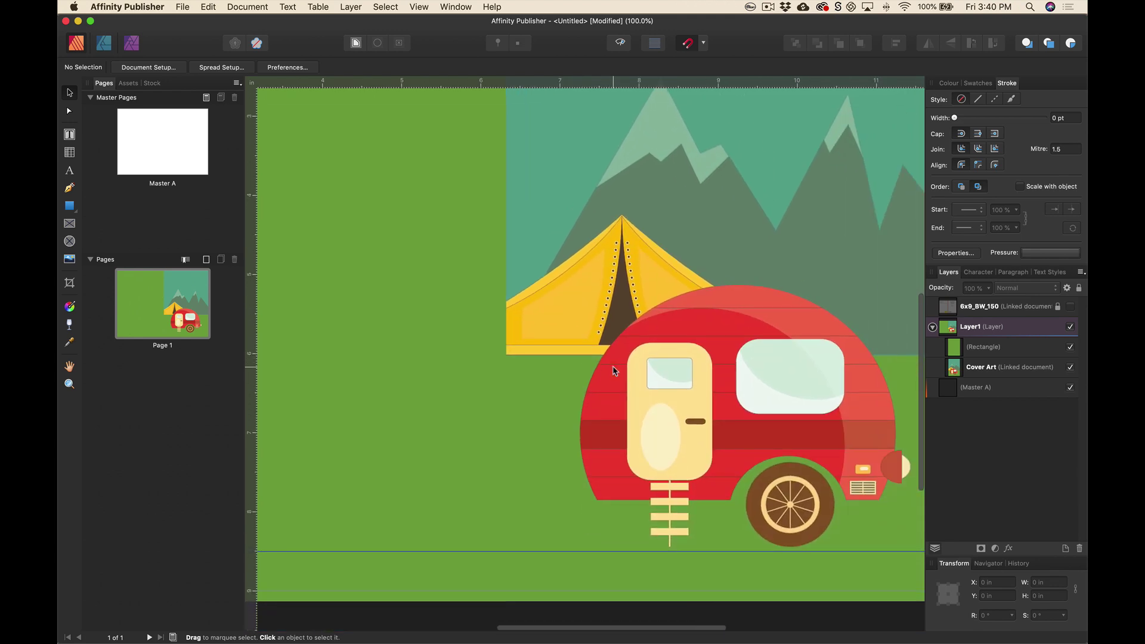
{"action": "key", "text": "super+minus"}
{"action": "scroll", "coordinate": [613, 370], "scroll_direction": "up", "scroll_amount": 3}
{"action": "scroll", "coordinate": [613, 370], "scroll_direction": "right", "scroll_amount": 1}
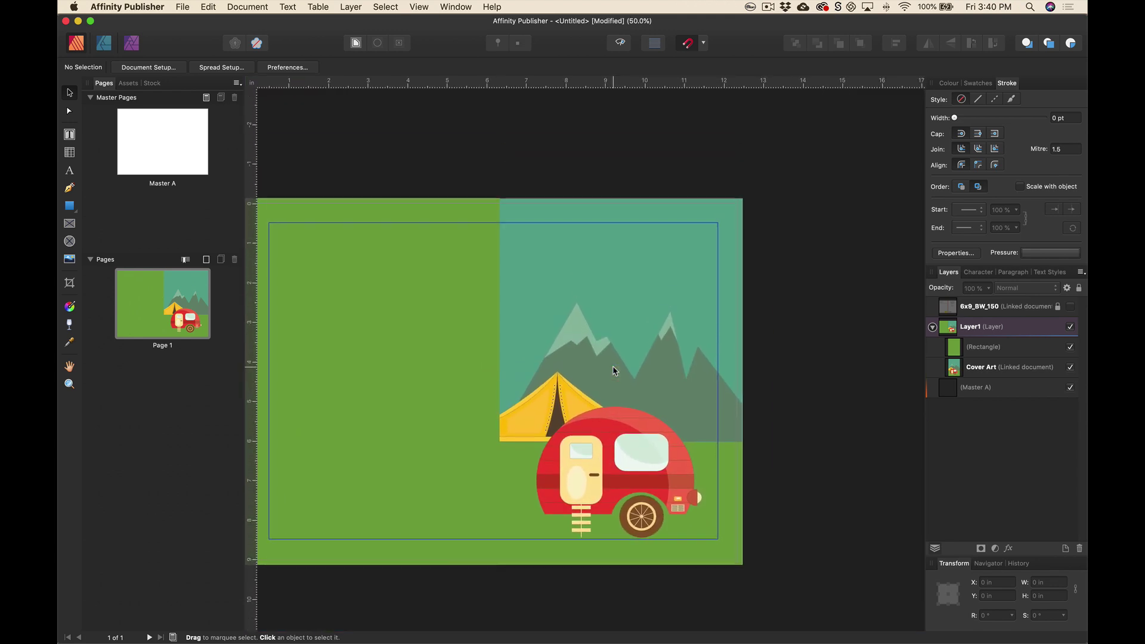
{"action": "scroll", "coordinate": [616, 371], "scroll_direction": "left", "scroll_amount": 1}
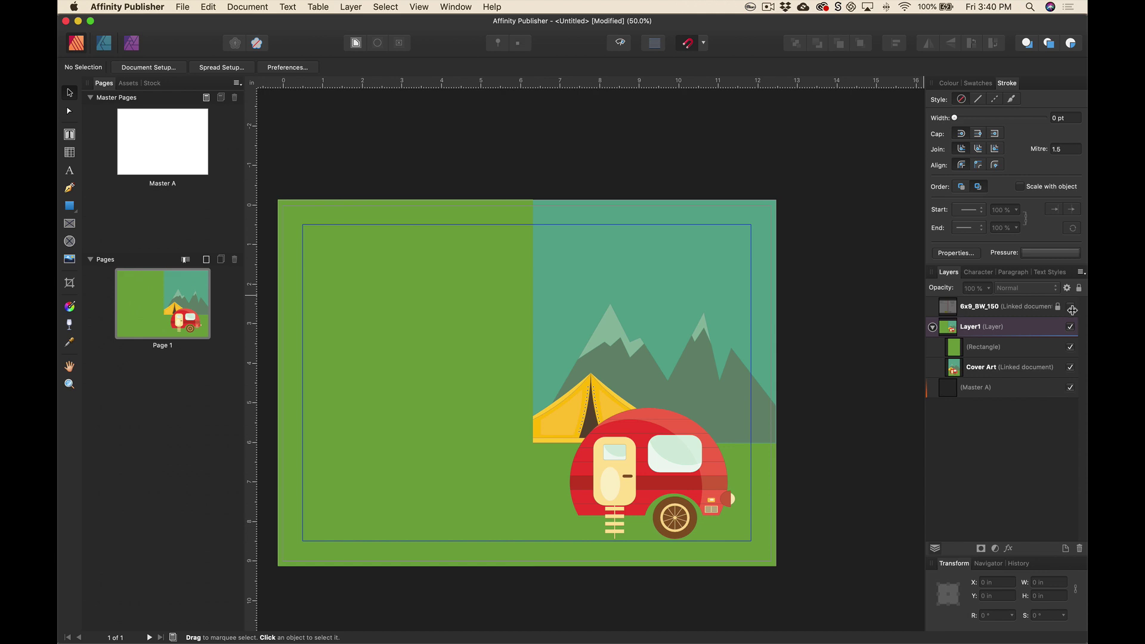
- Turn the 6x9_BW_150 layer back on and draw a 6.013 × 1.594 in text frame across the upper front cover
{"action": "left_click", "coordinate": [1071, 308]}
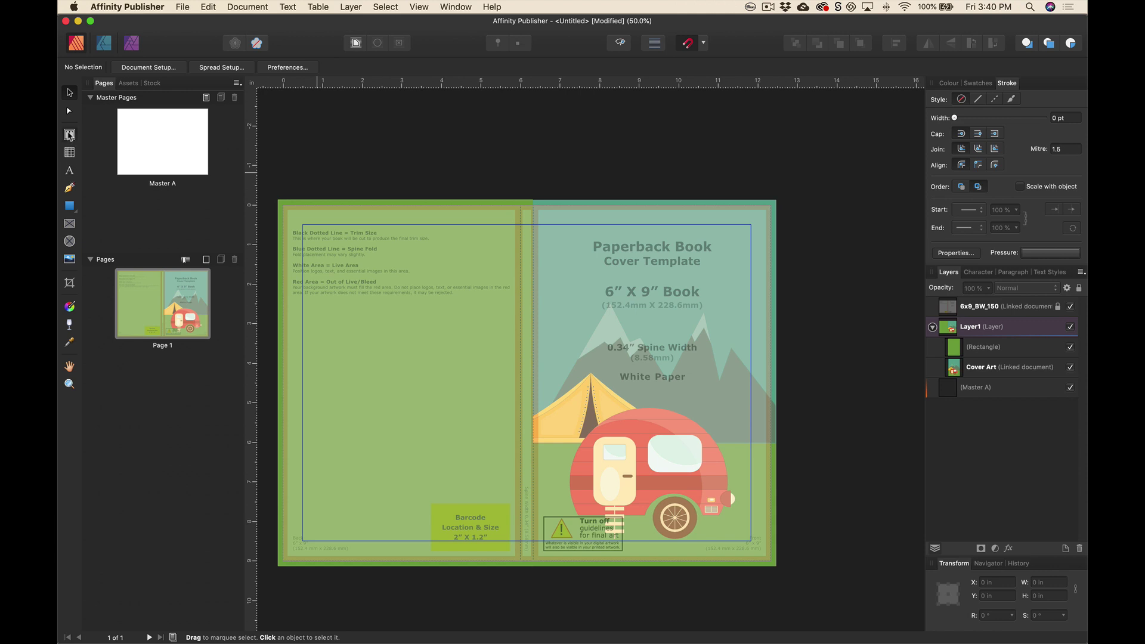
{"action": "left_click", "coordinate": [70, 135]}
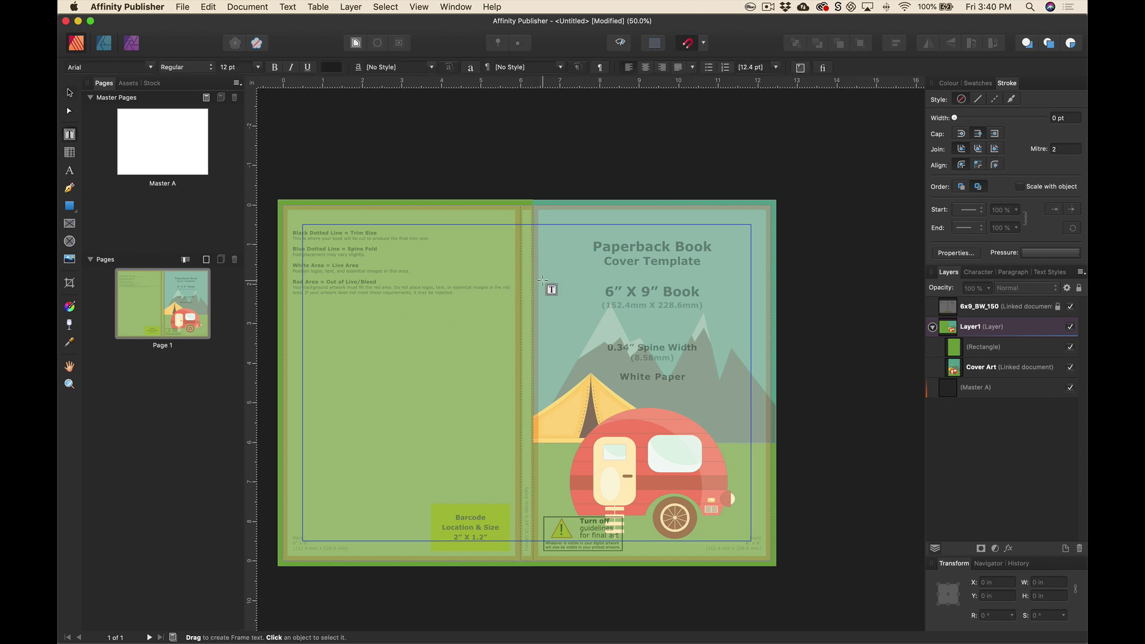
{"action": "scroll", "coordinate": [543, 280], "scroll_direction": "right", "scroll_amount": 3}
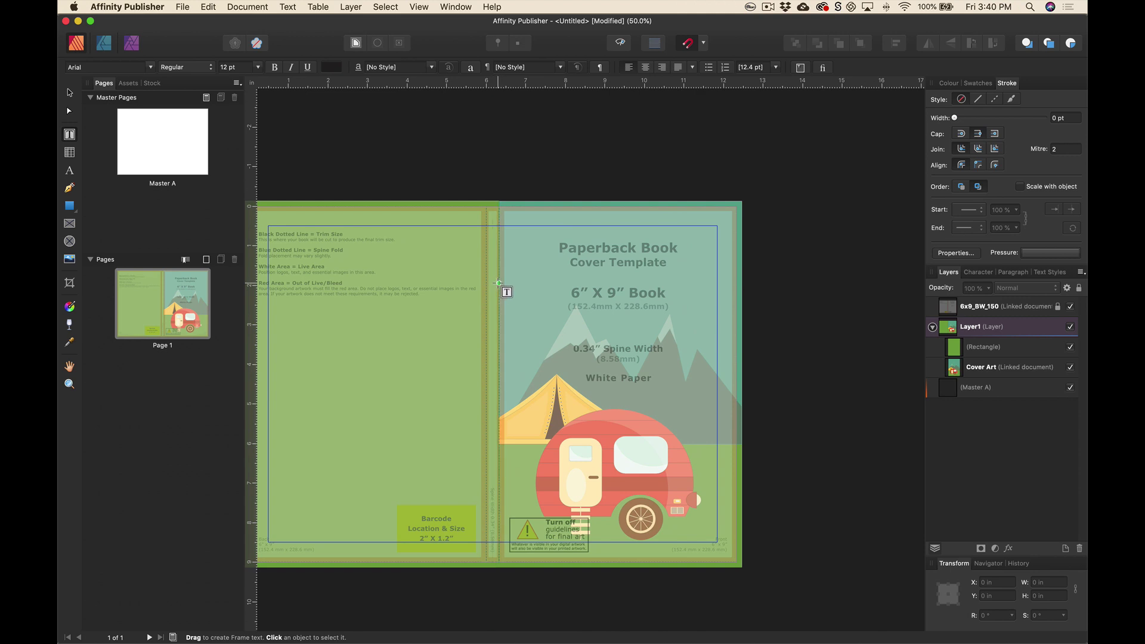
{"action": "left_click_drag", "start_coordinate": [499, 283], "coordinate": [736, 346]}
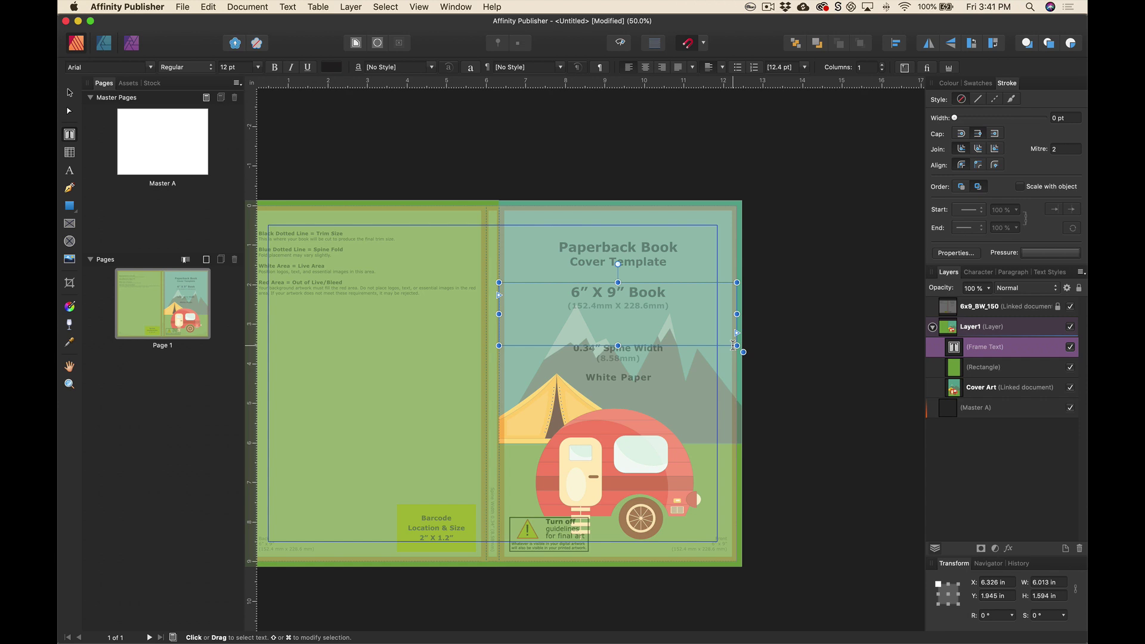
- Type the title CAMPING JOURNAL in the front-cover frame and centre-align it
{"action": "type", "text": "CAMPING"}
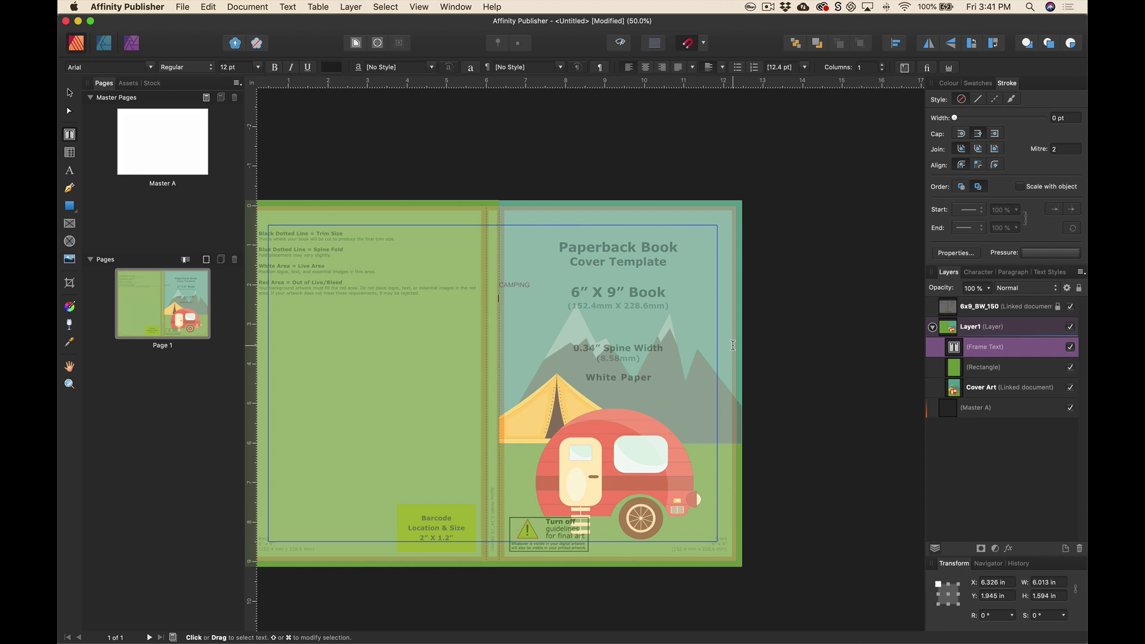
{"action": "key", "text": "Escape"}
{"action": "left_click_drag", "start_coordinate": [532, 299], "coordinate": [499, 284]}
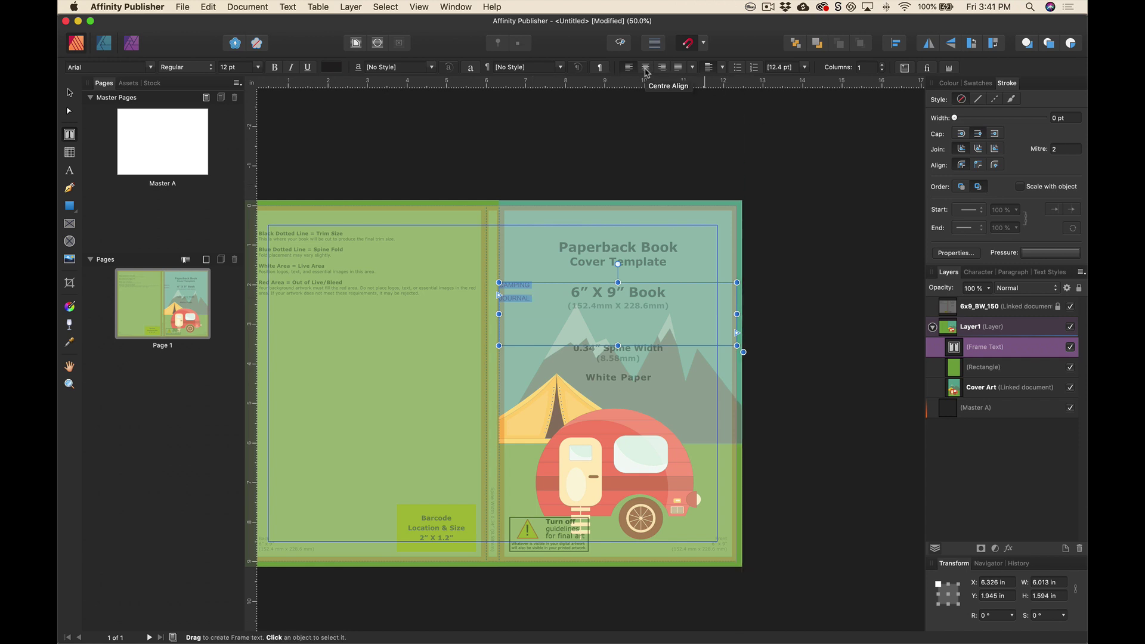
{"action": "left_click", "coordinate": [645, 67]}
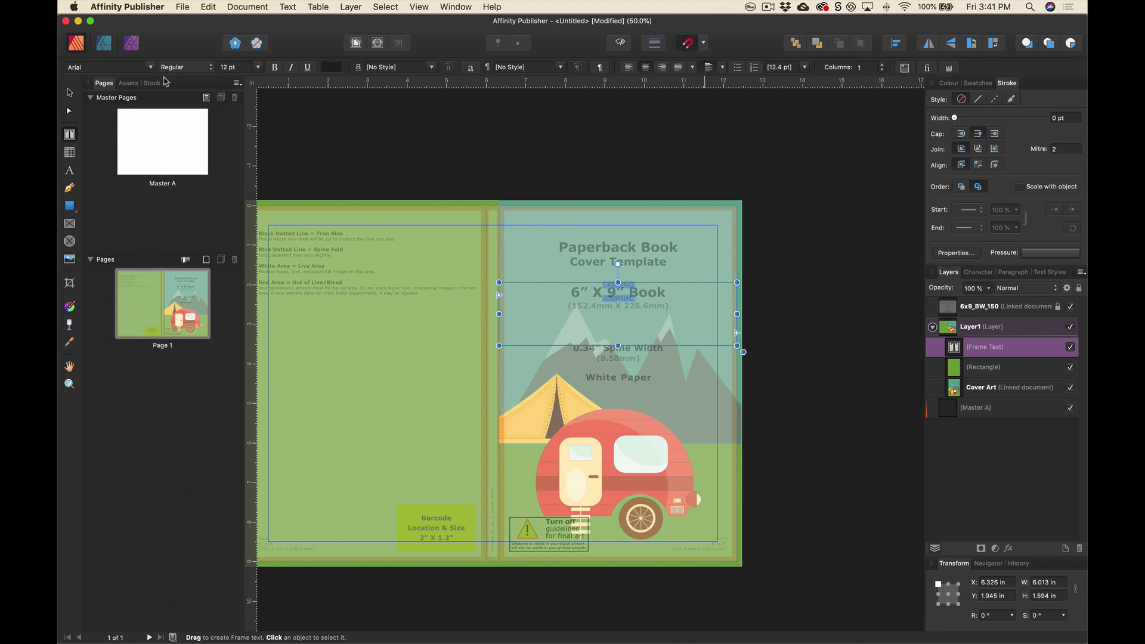
- Set the title to 48 pt in the Greasy Spoon font
{"action": "left_click", "coordinate": [257, 67]}
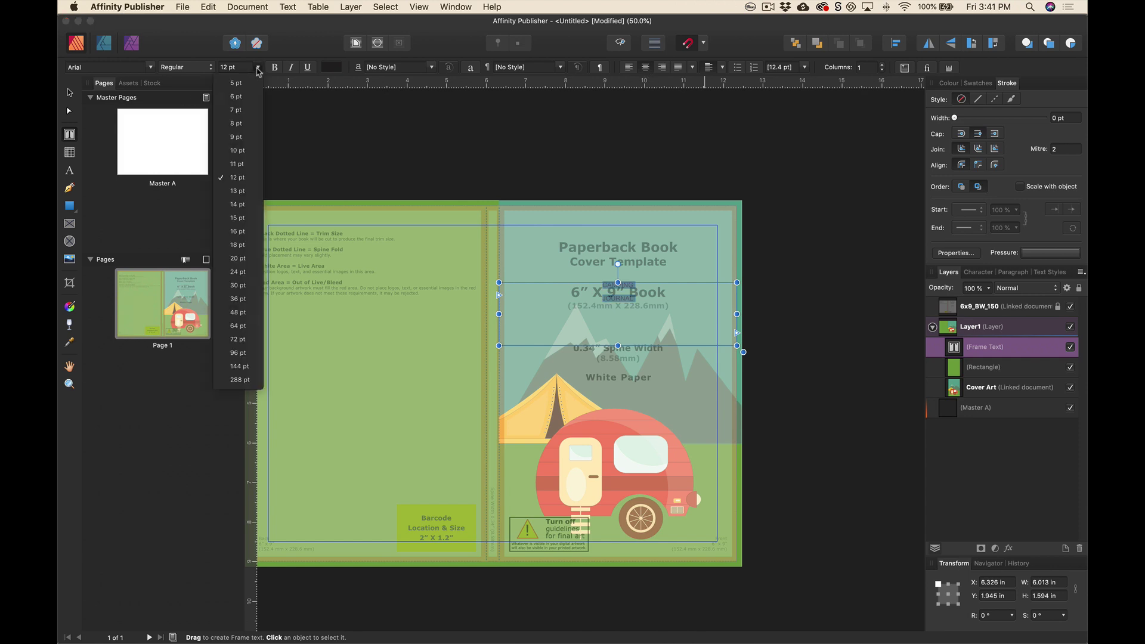
{"action": "left_click", "coordinate": [244, 312]}
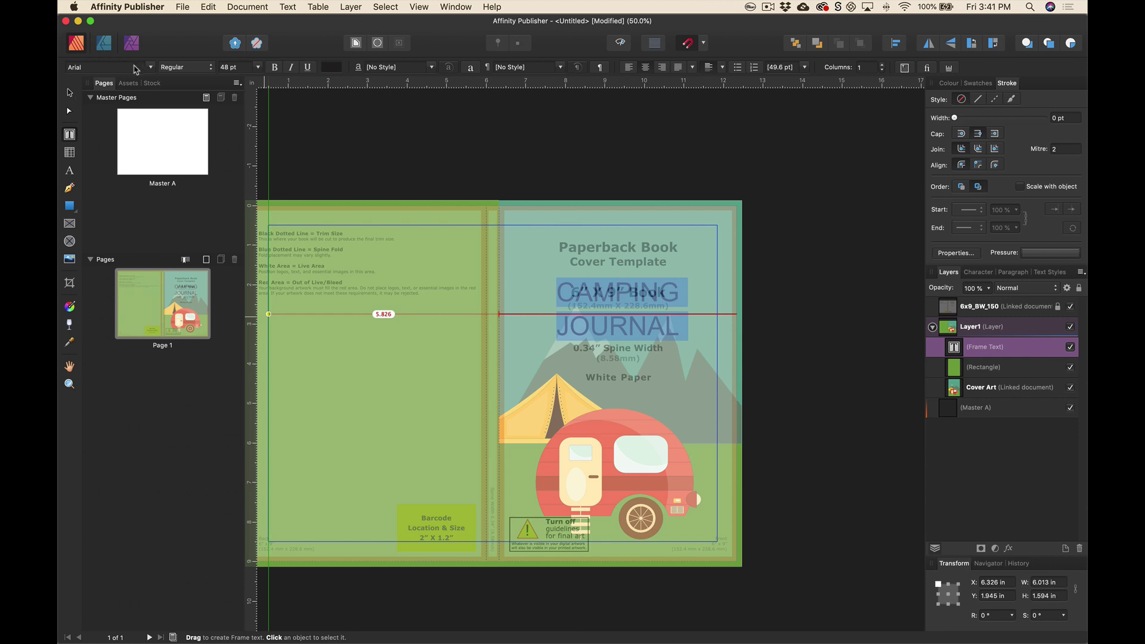
{"action": "left_click", "coordinate": [135, 67]}
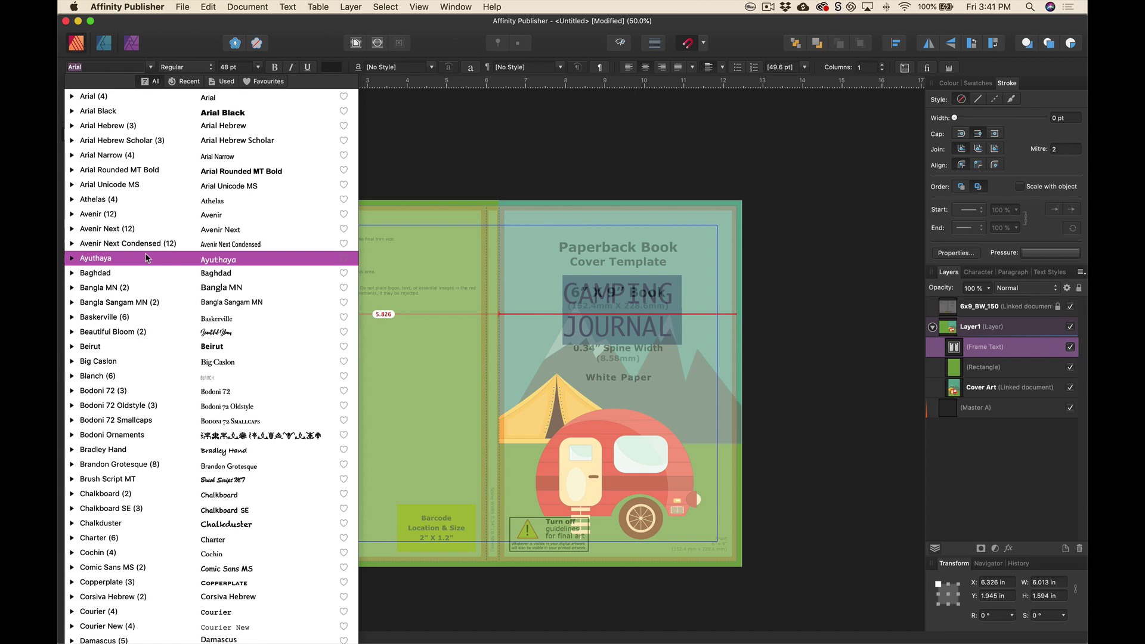
{"action": "scroll", "coordinate": [146, 257], "scroll_direction": "down", "scroll_amount": 5}
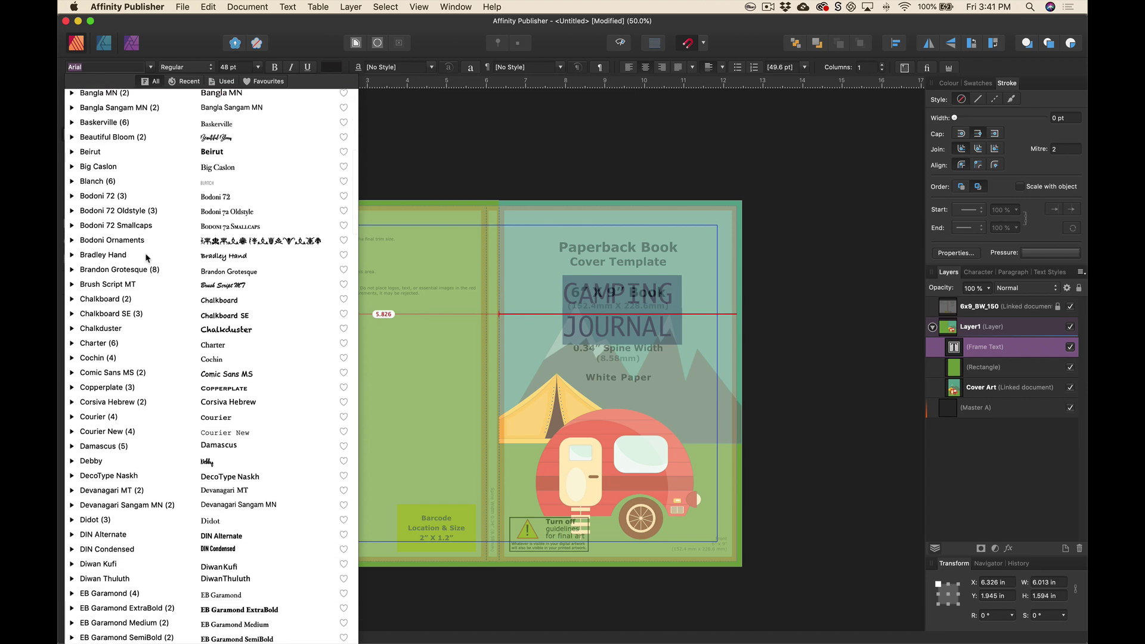
{"action": "scroll", "coordinate": [146, 258], "scroll_direction": "down", "scroll_amount": 10}
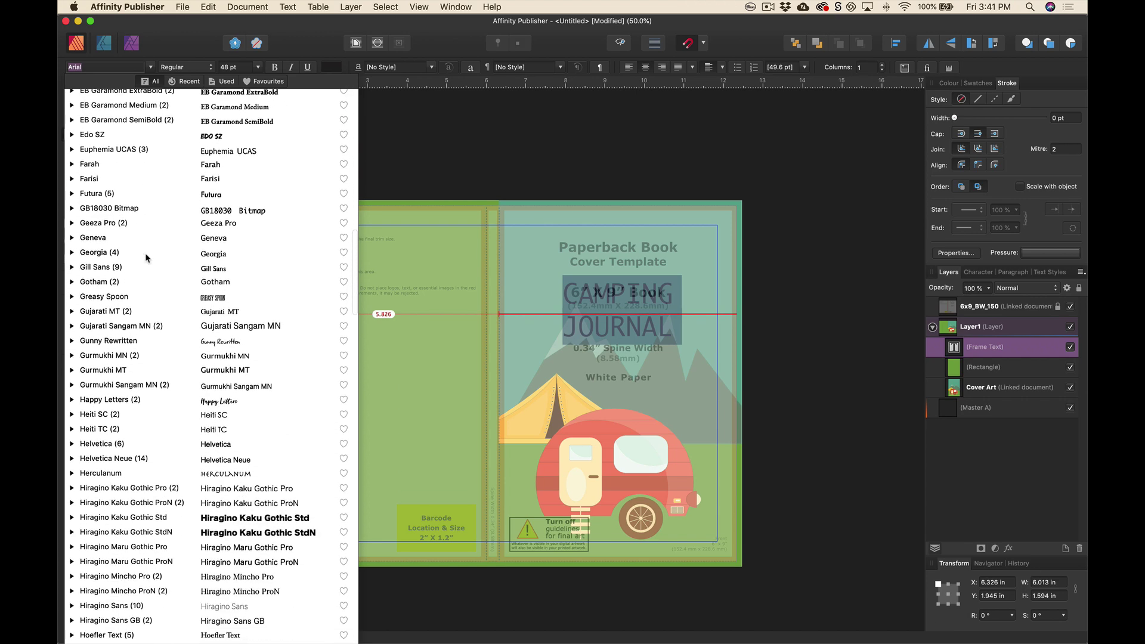
{"action": "scroll", "coordinate": [147, 258], "scroll_direction": "down", "scroll_amount": 2}
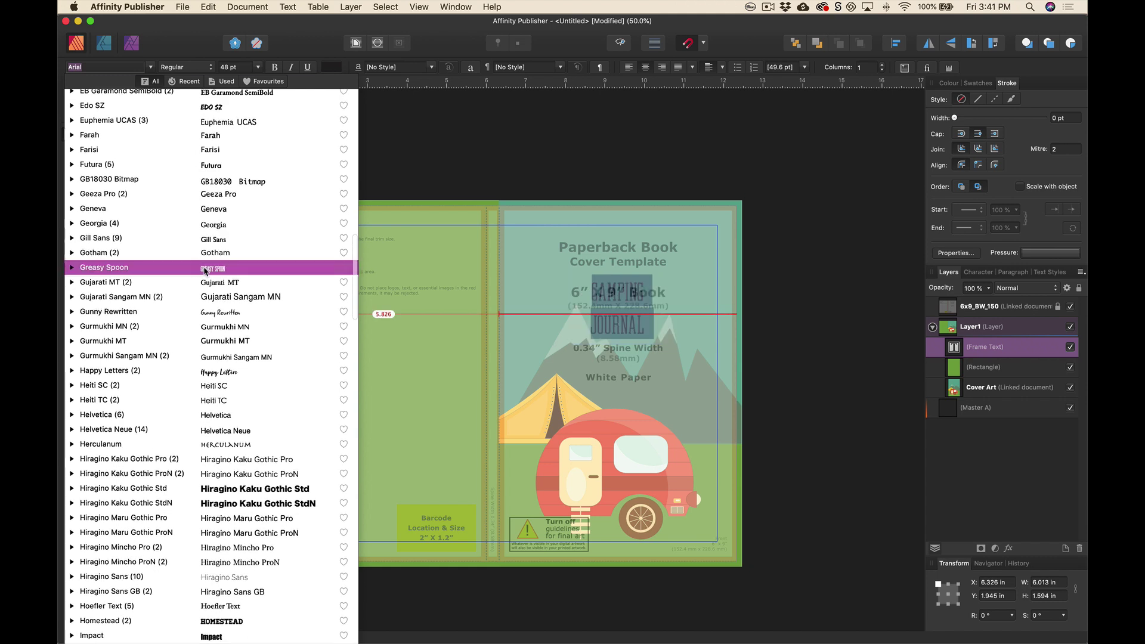
{"action": "left_click", "coordinate": [204, 272]}
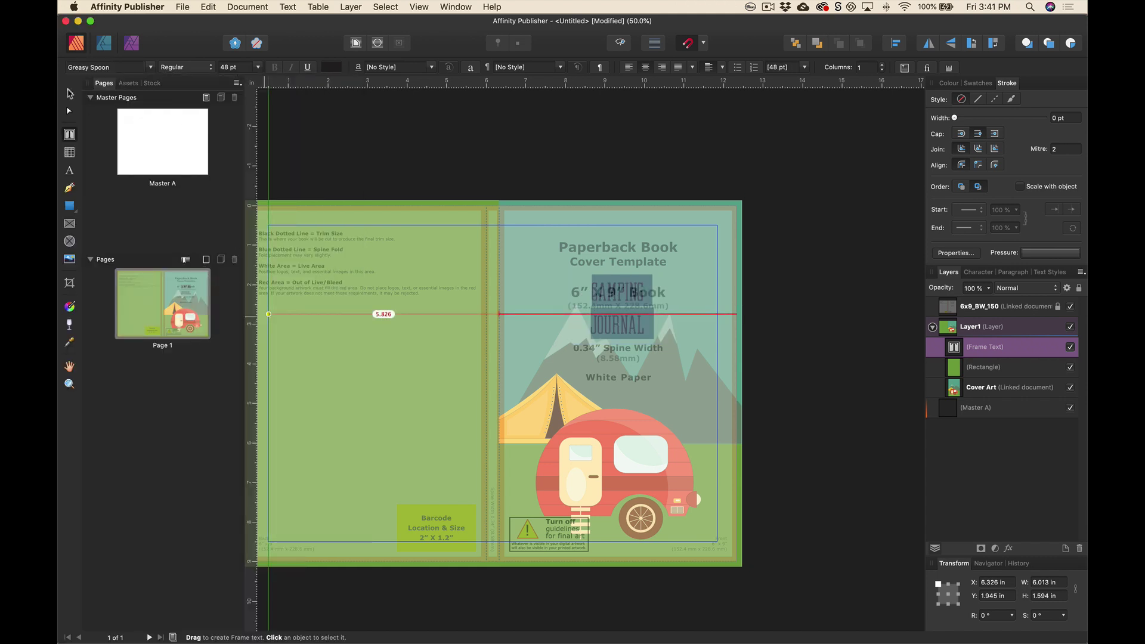
{"action": "key", "text": "Escape"}
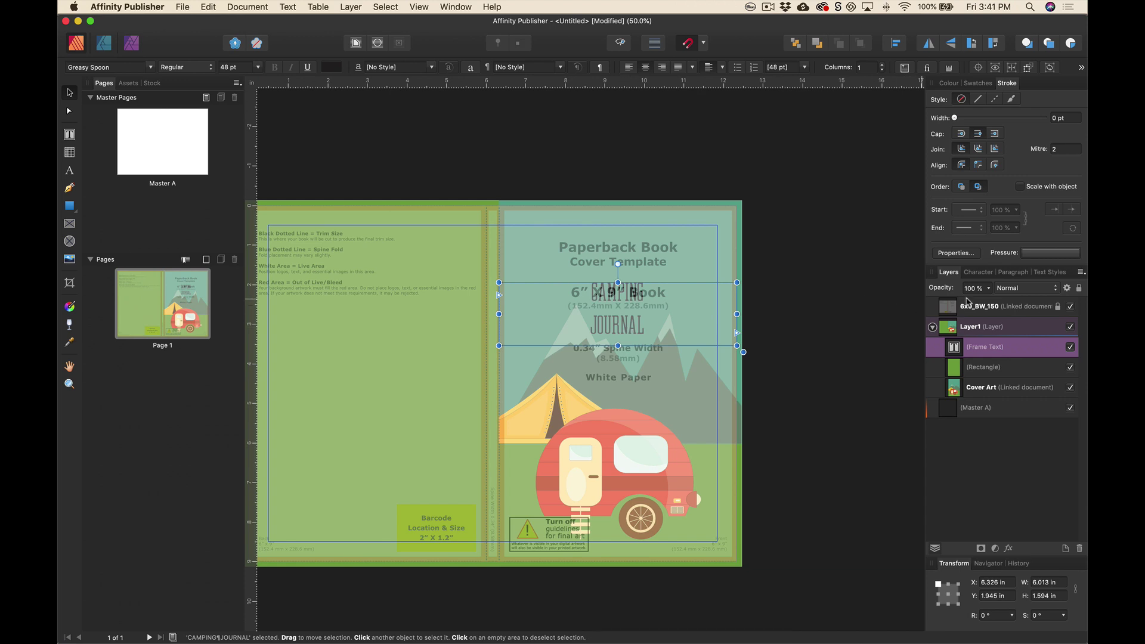
- Hide the template overlay and enlarge both title lines to 144 pt
{"action": "left_click", "coordinate": [1071, 307]}
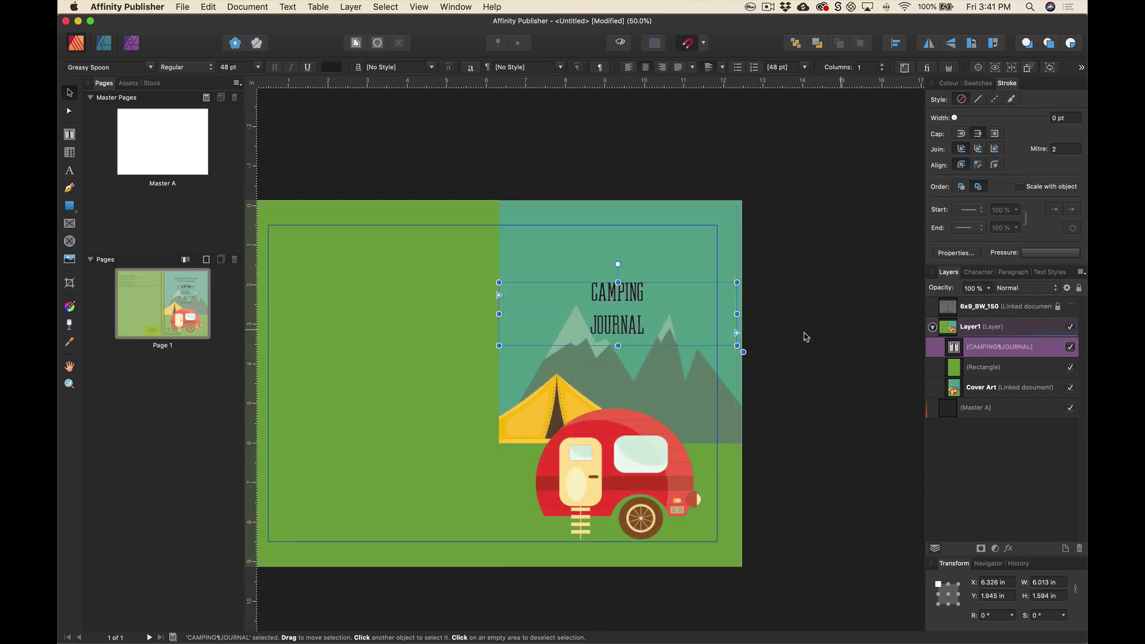
{"action": "double_click", "coordinate": [626, 328]}
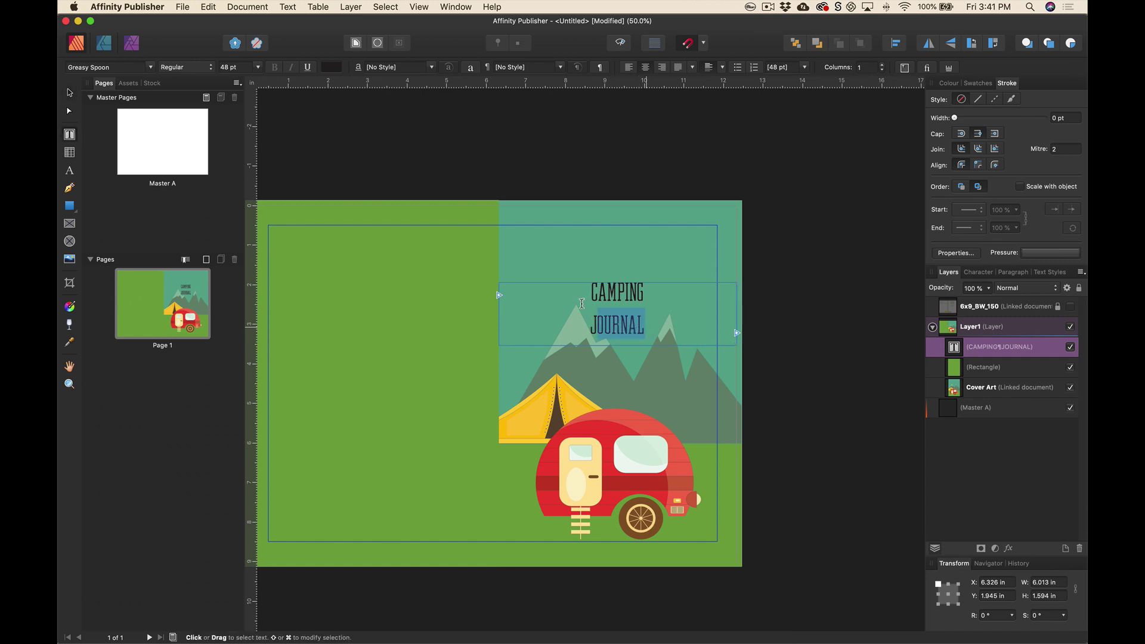
{"action": "left_click", "coordinate": [579, 293], "text": "shift"}
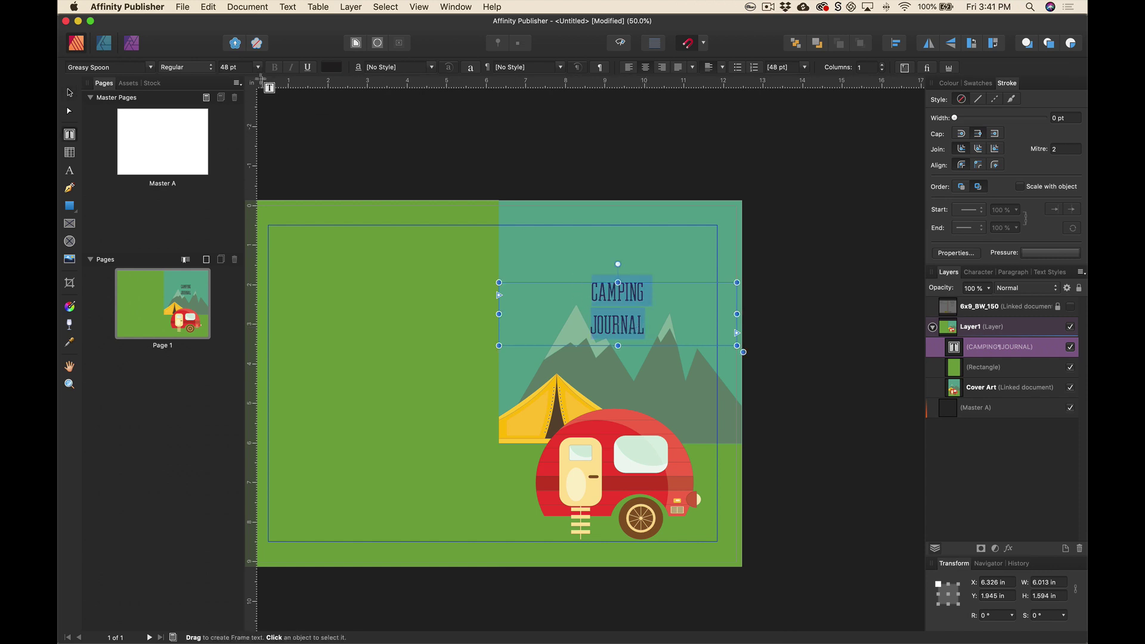
{"action": "left_click", "coordinate": [258, 67]}
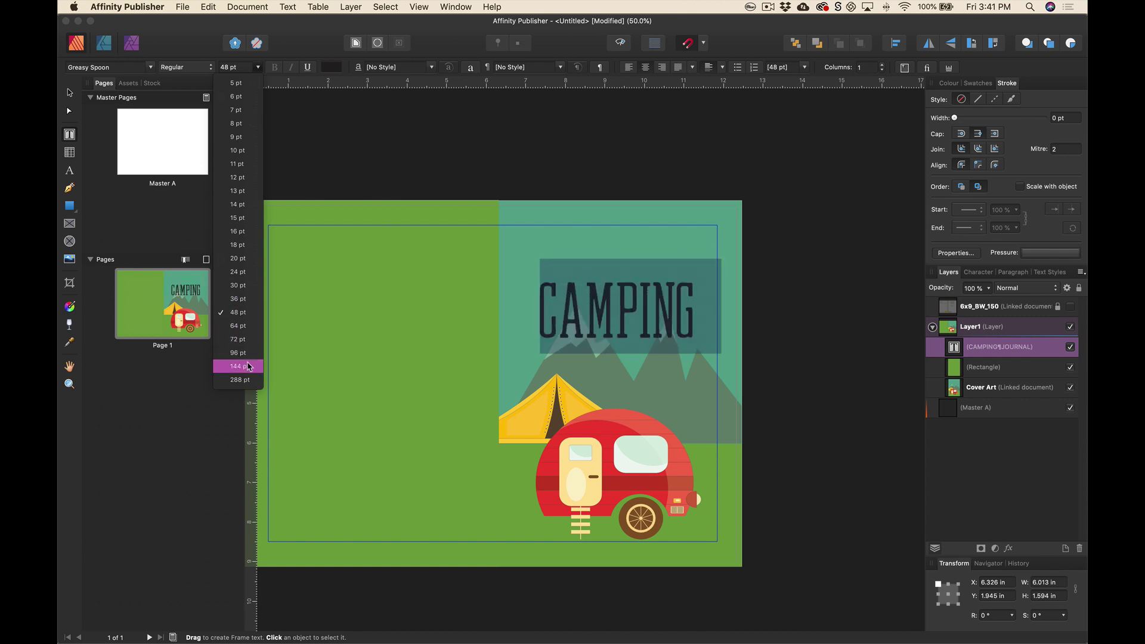
{"action": "left_click", "coordinate": [249, 366]}
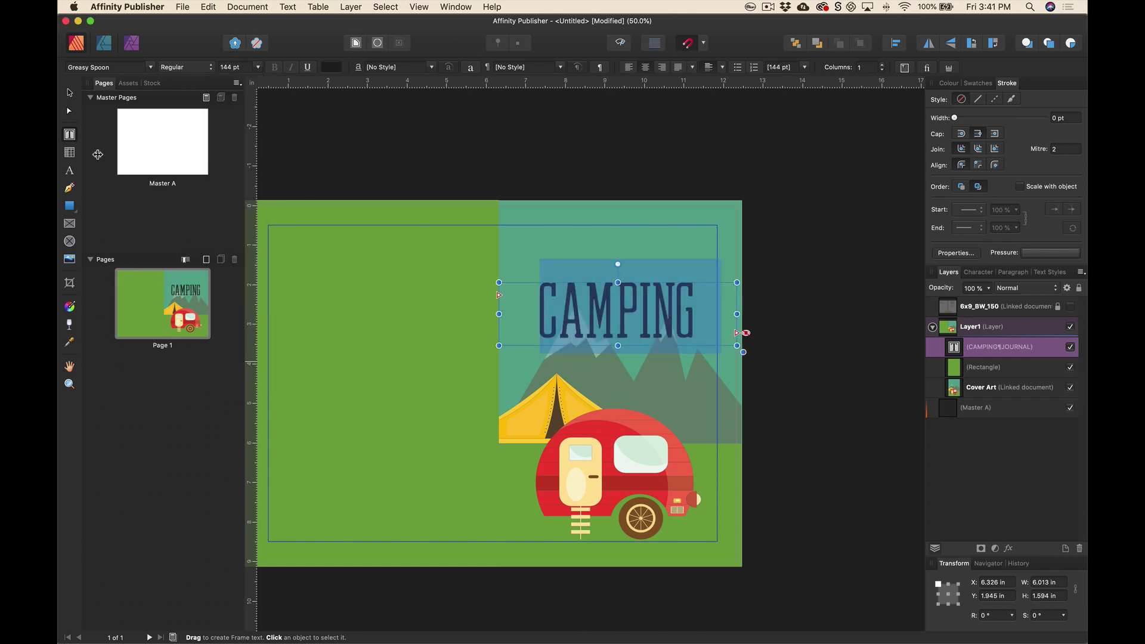
- Heighten the title frame to about 4.365 in so JOURNAL shows below CAMPING
{"action": "left_click", "coordinate": [69, 92]}
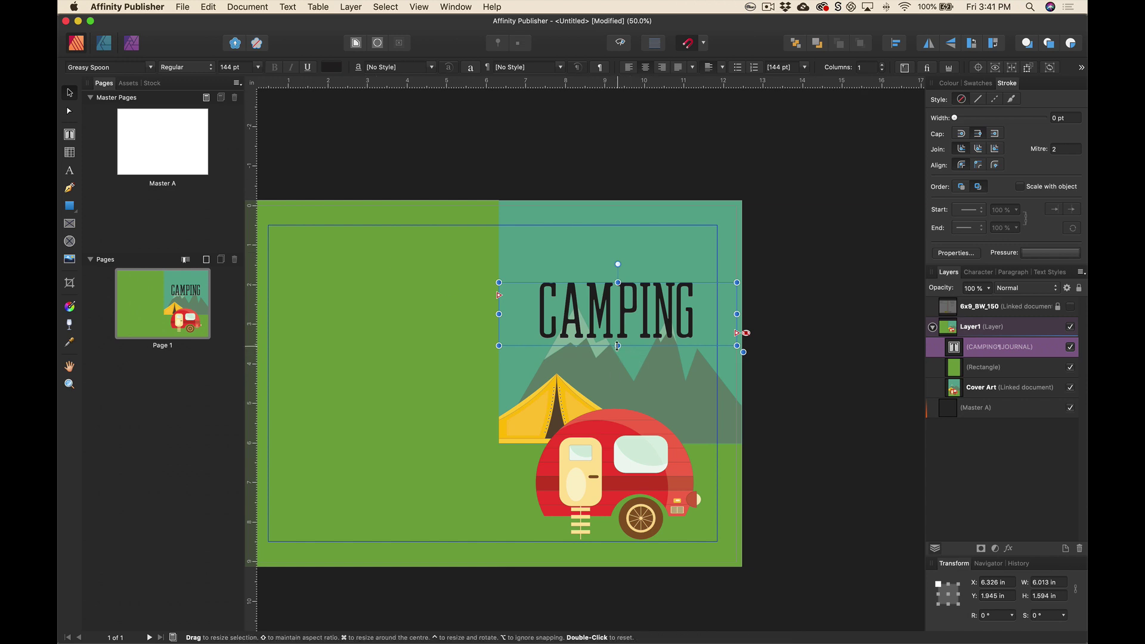
{"action": "left_click_drag", "start_coordinate": [618, 346], "coordinate": [618, 414]}
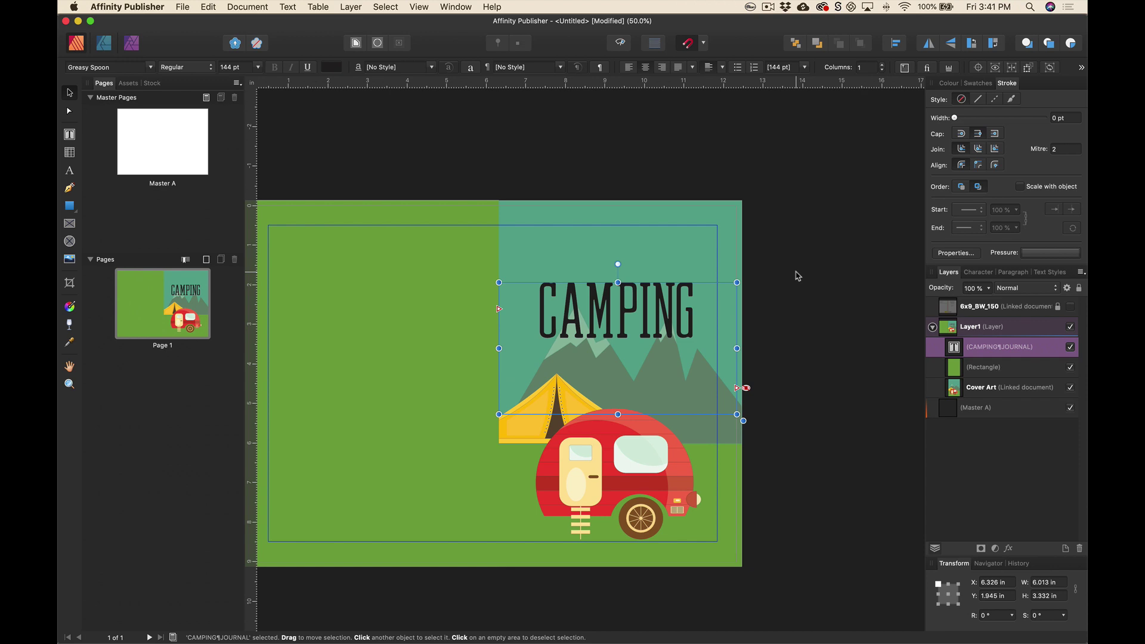
{"action": "key", "text": "w"}
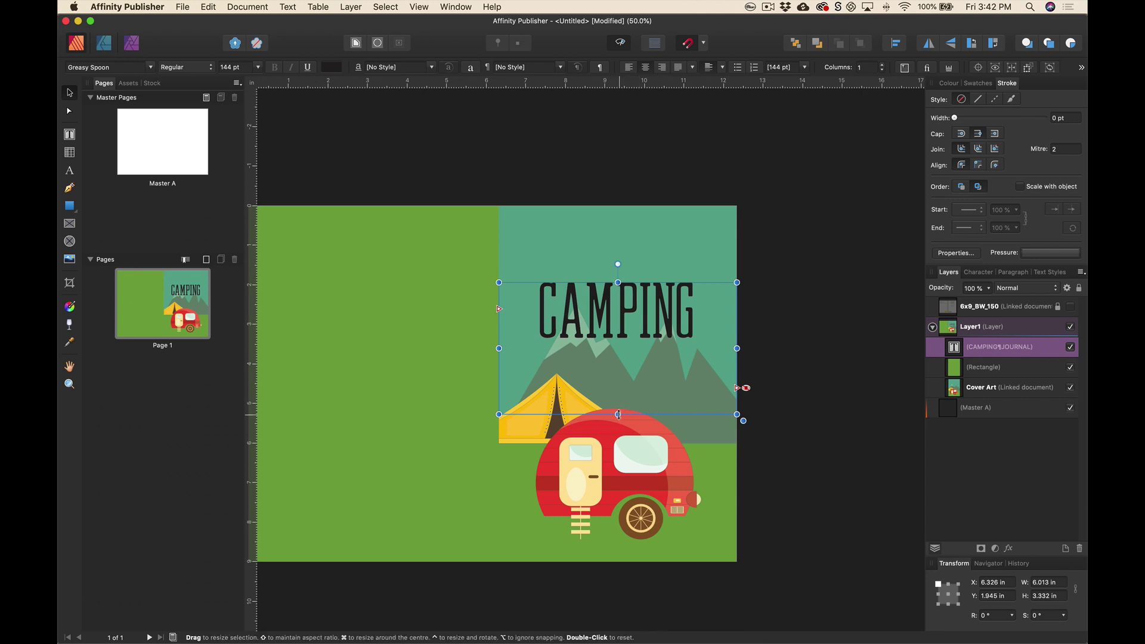
{"action": "left_click_drag", "start_coordinate": [627, 414], "coordinate": [630, 456]}
{"action": "double_click", "coordinate": [685, 397]}
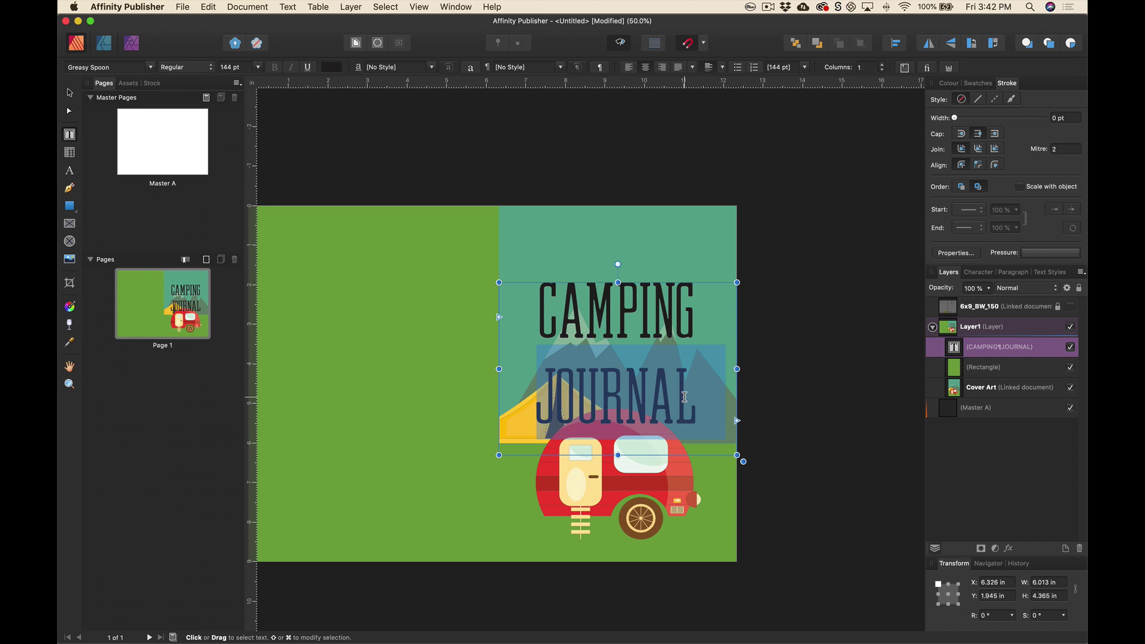
- Reduce the title's leading to 108 pt in the Character panel
{"action": "left_click", "coordinate": [976, 277]}
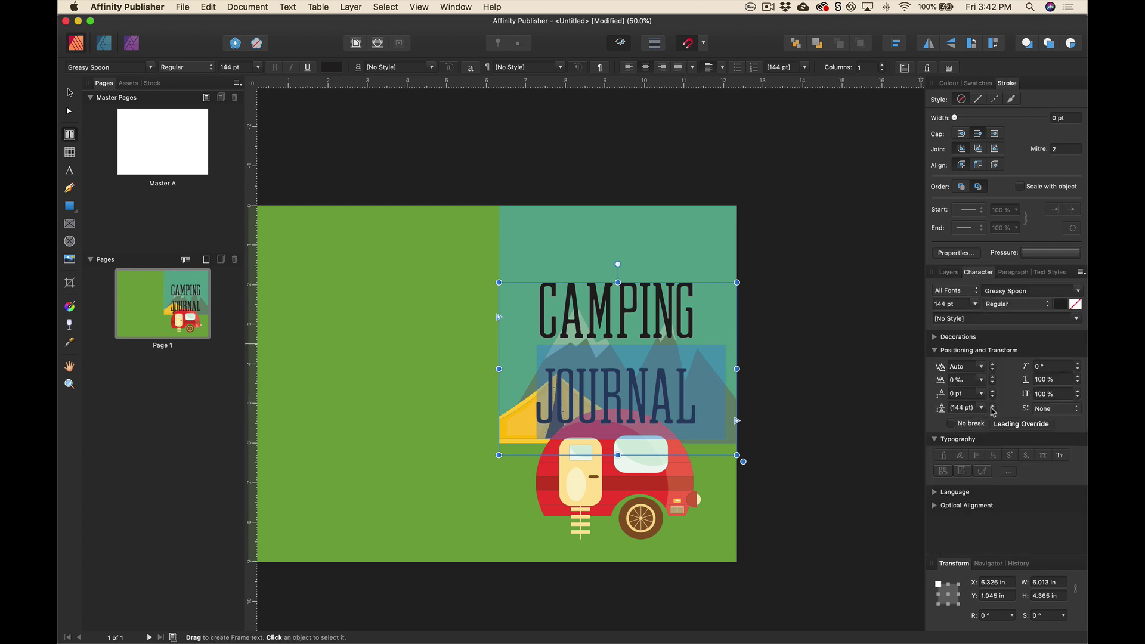
{"action": "left_click", "coordinate": [993, 410]}
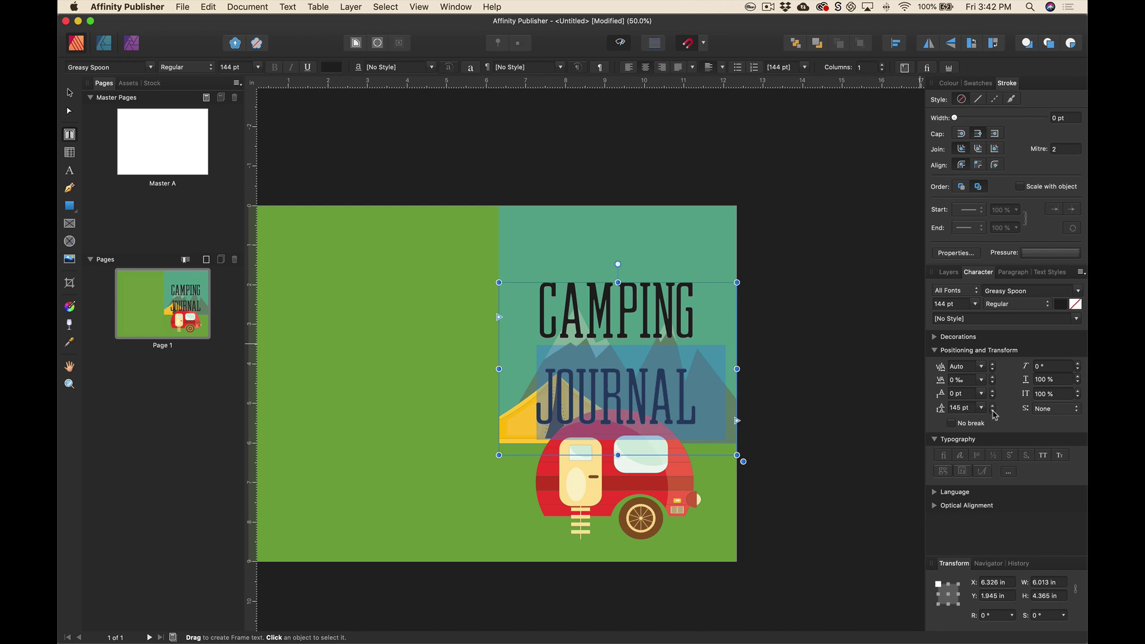
{"action": "left_click", "coordinate": [993, 407]}
{"action": "left_click", "coordinate": [993, 406]}
{"action": "left_click", "coordinate": [994, 411]}
{"action": "left_click", "coordinate": [993, 411]}
{"action": "left_click", "coordinate": [994, 411]}
{"action": "left_click", "coordinate": [994, 411]}
{"action": "left_click_drag", "start_coordinate": [993, 411], "coordinate": [926, 406]}
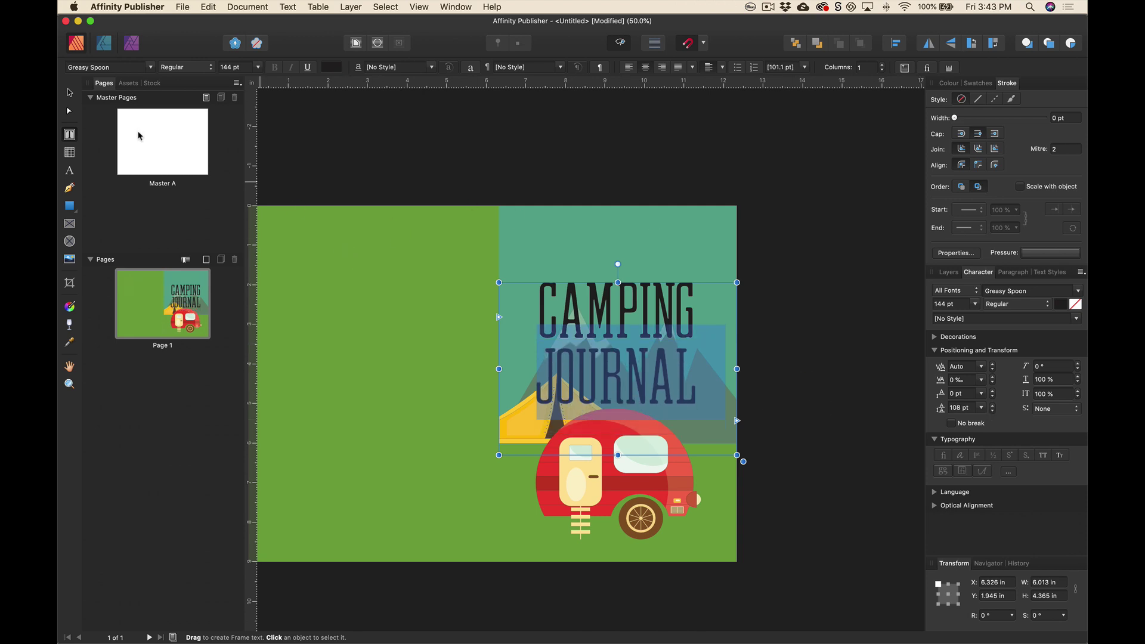
- Shorten the title frame to about 3.527 in and move it higher on the cover
{"action": "left_click", "coordinate": [677, 376]}
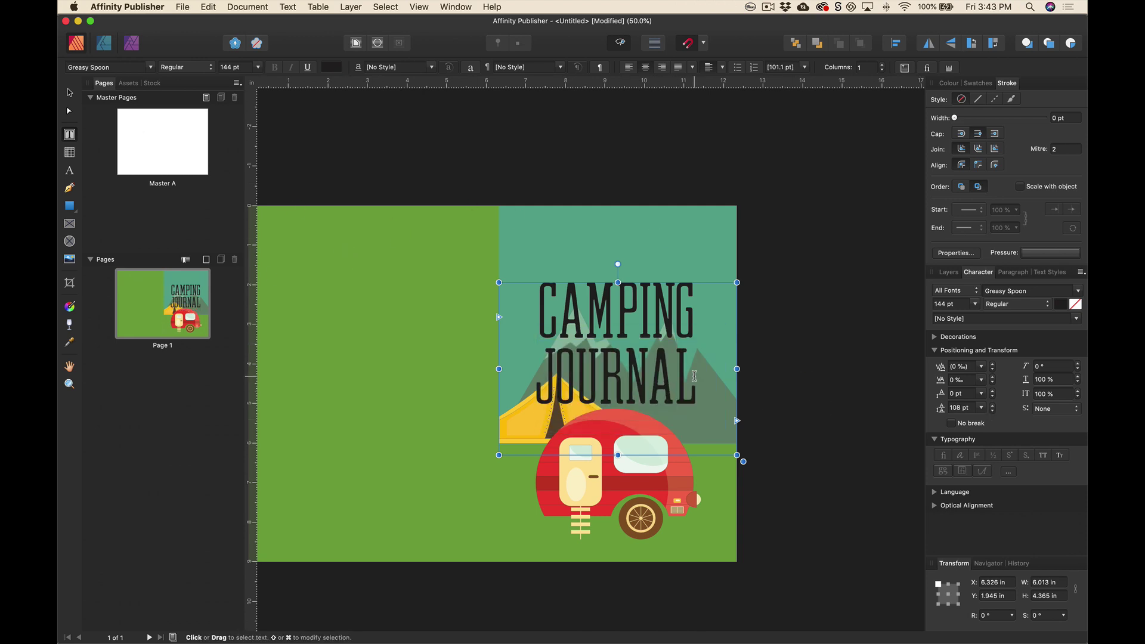
{"action": "left_click", "coordinate": [70, 93]}
{"action": "left_click_drag", "start_coordinate": [618, 455], "coordinate": [619, 422]}
{"action": "left_click_drag", "start_coordinate": [631, 376], "coordinate": [631, 337]}
- Colour both title lines with the cream sampled from the caravan door
{"action": "left_click", "coordinate": [788, 365]}
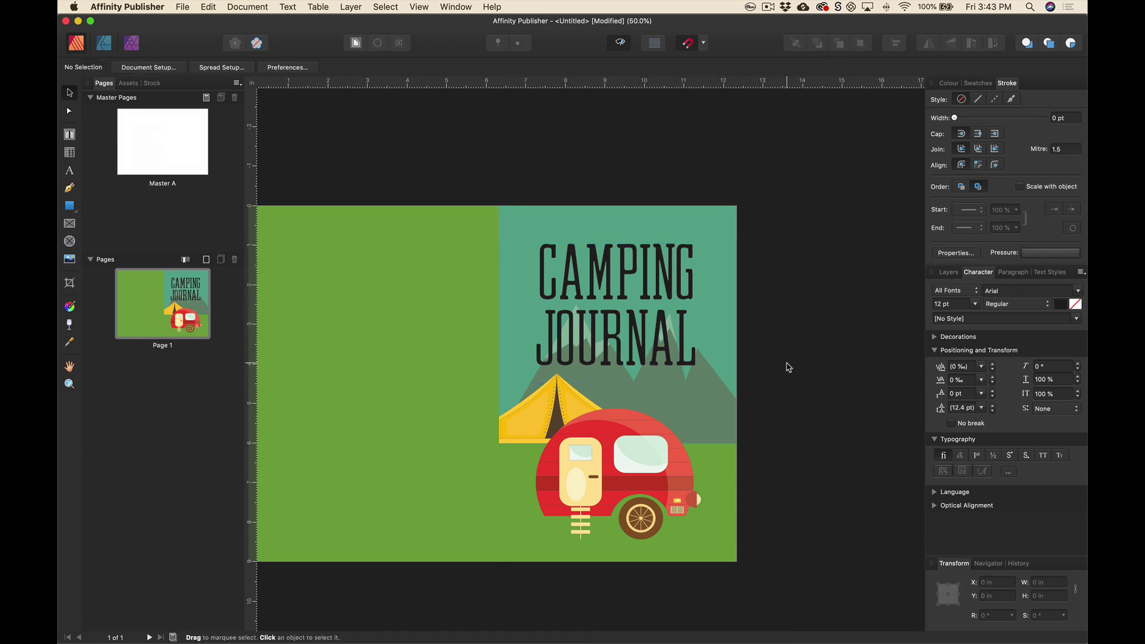
{"action": "left_click", "coordinate": [633, 349]}
{"action": "double_click", "coordinate": [670, 339]}
{"action": "left_click_drag", "start_coordinate": [701, 338], "coordinate": [544, 303]}
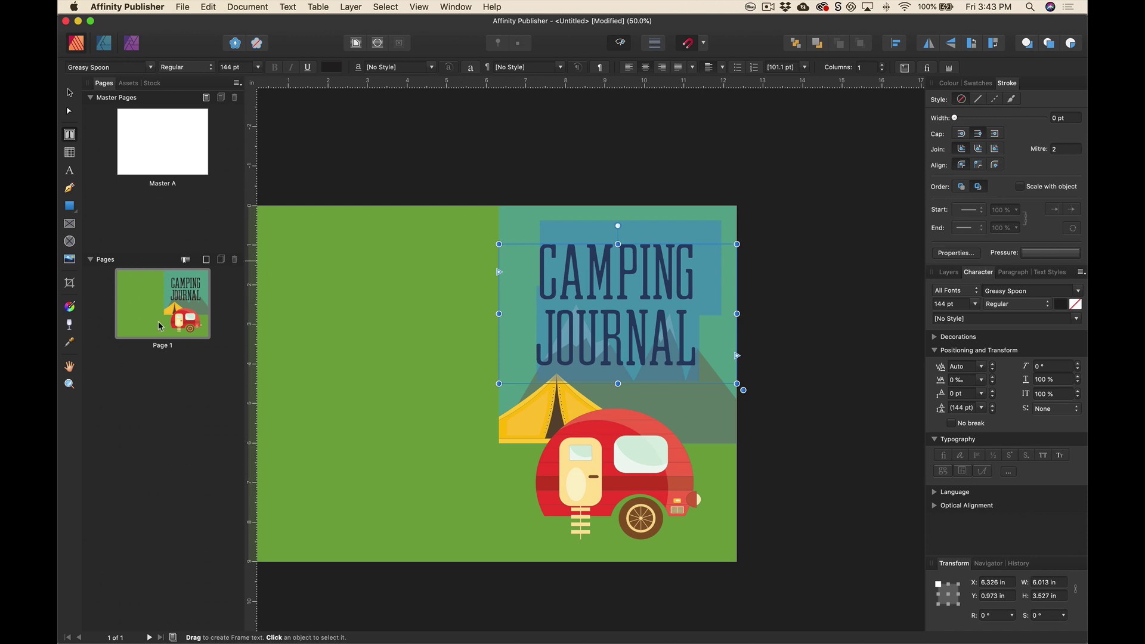
{"action": "left_click", "coordinate": [69, 344]}
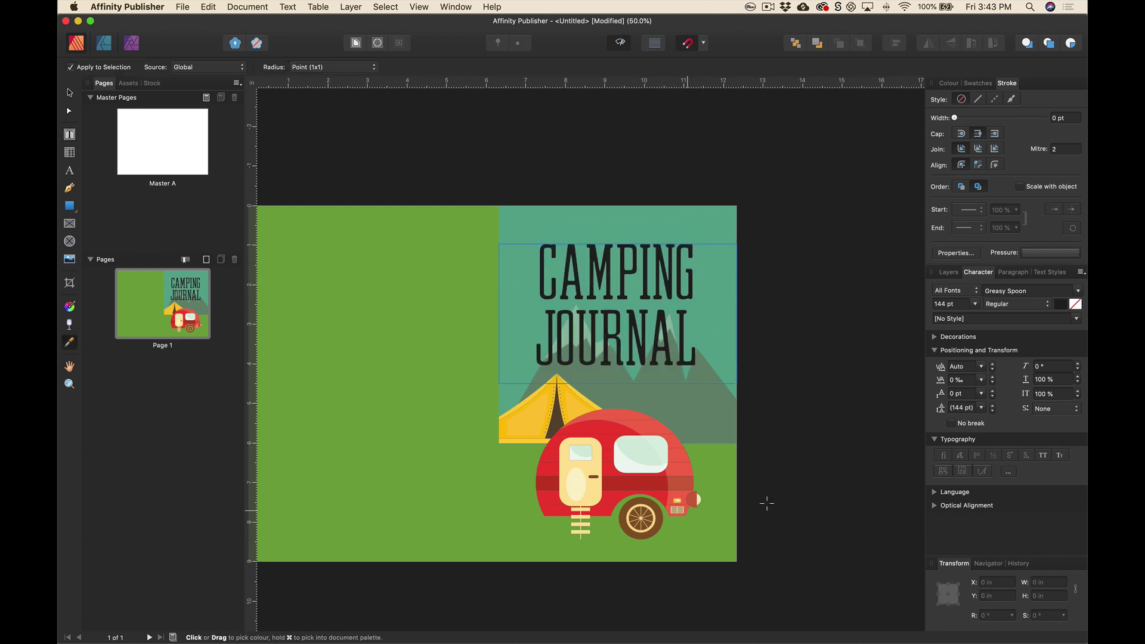
{"action": "left_click", "coordinate": [578, 482]}
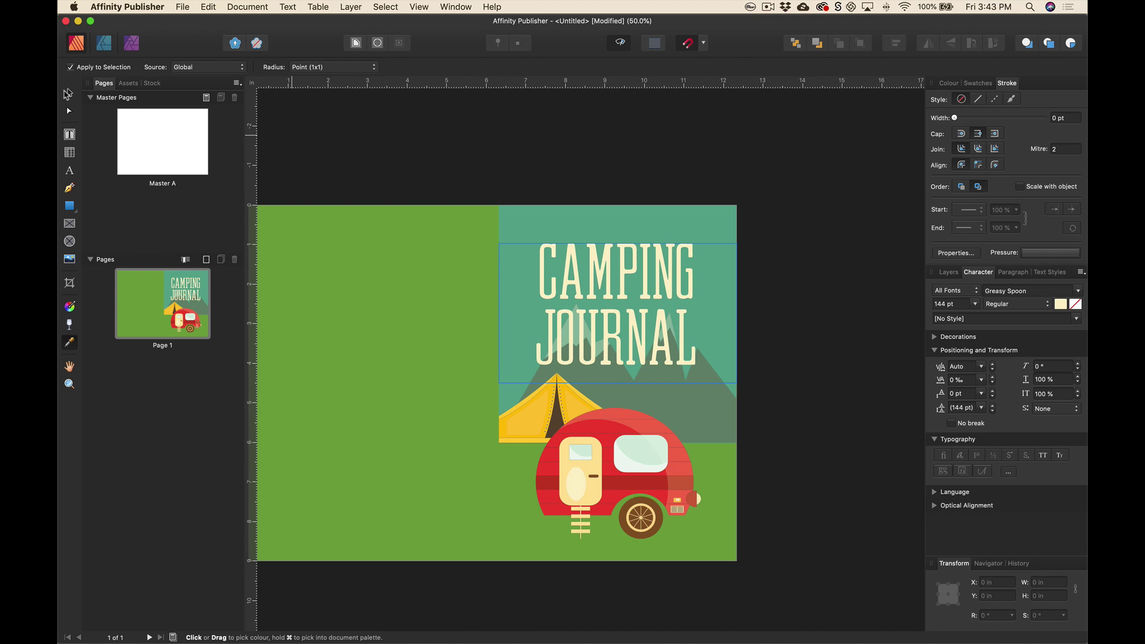
- Reposition the title frame slightly at the top of the front cover and deselect it
{"action": "left_click", "coordinate": [69, 92]}
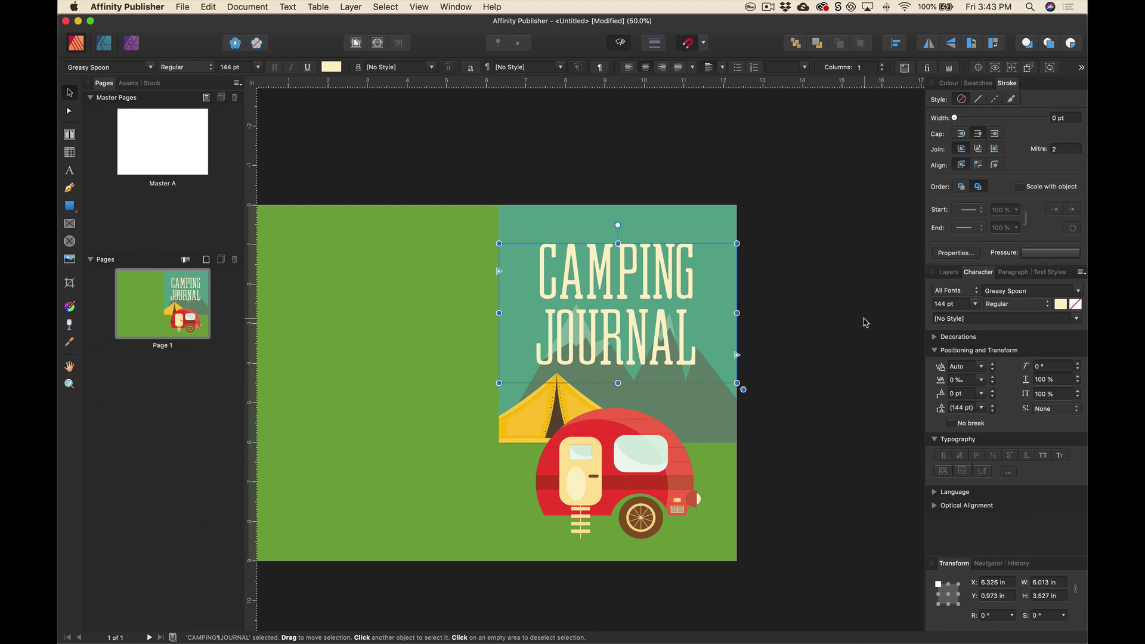
{"action": "left_click", "coordinate": [850, 322]}
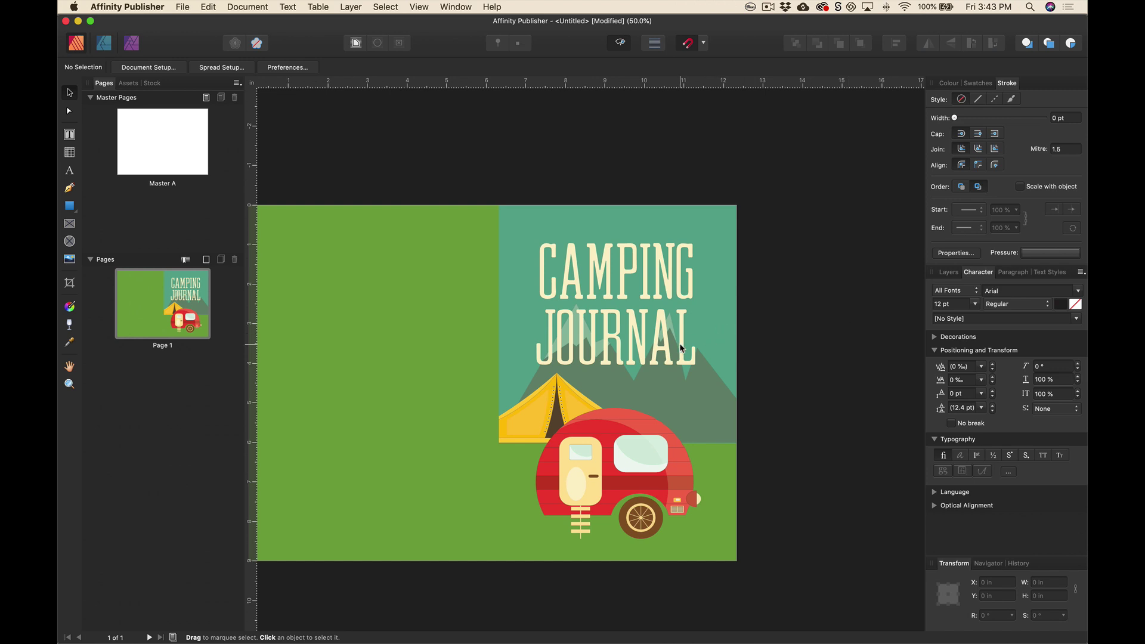
{"action": "left_click_drag", "start_coordinate": [684, 349], "coordinate": [682, 346]}
{"action": "left_click", "coordinate": [783, 362]}
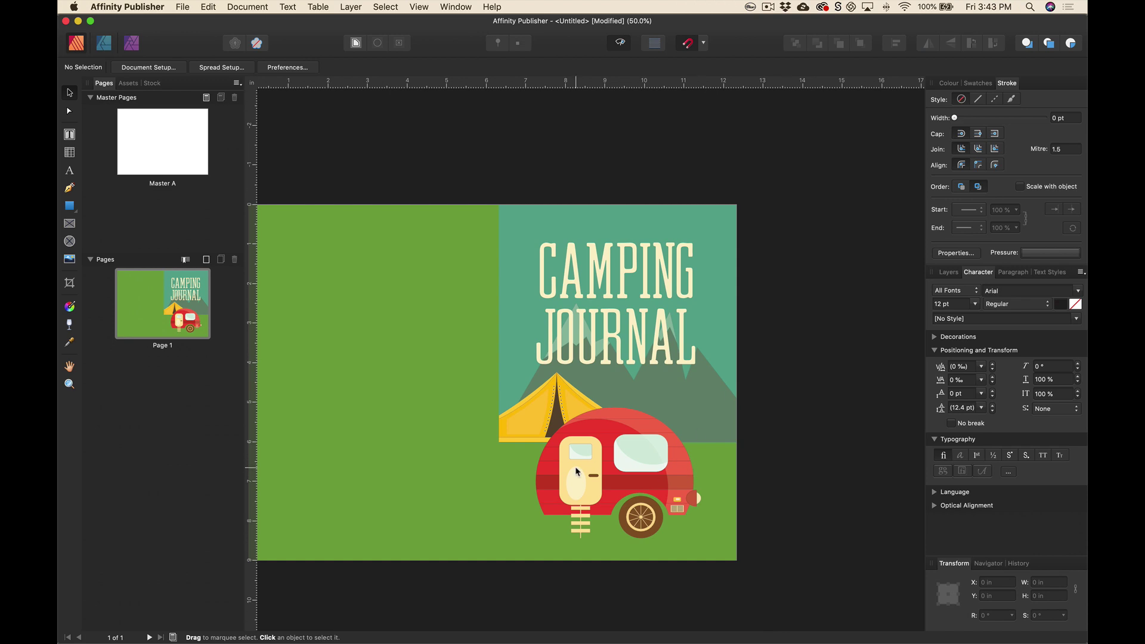
{"action": "scroll", "coordinate": [577, 472], "scroll_direction": "left", "scroll_amount": 2}
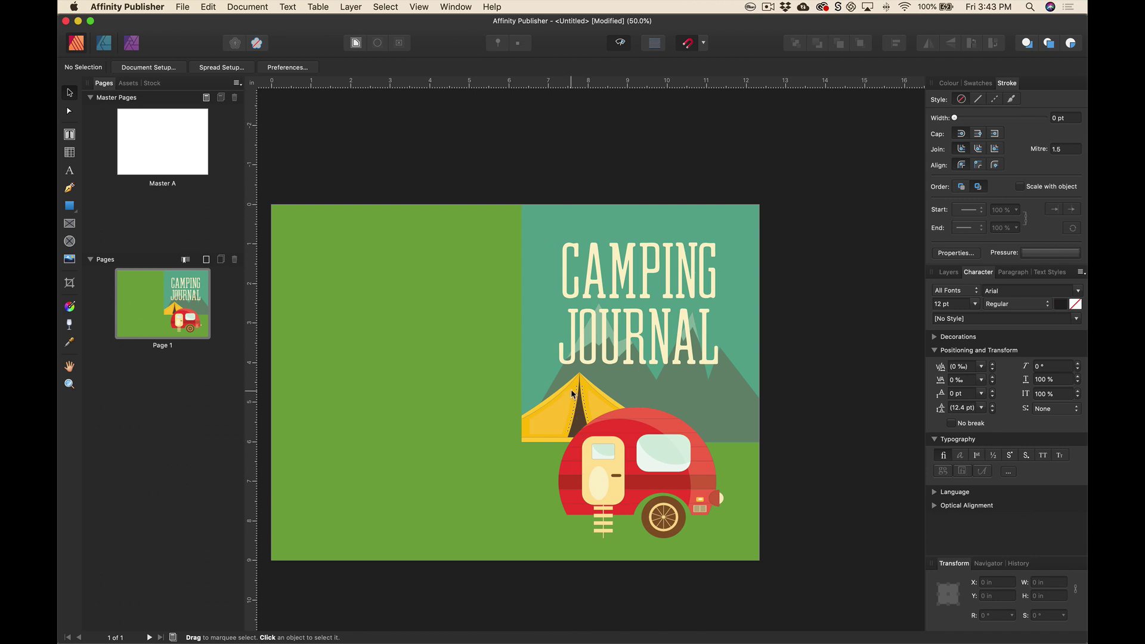
{"action": "scroll", "coordinate": [524, 402], "scroll_direction": "left", "scroll_amount": 5}
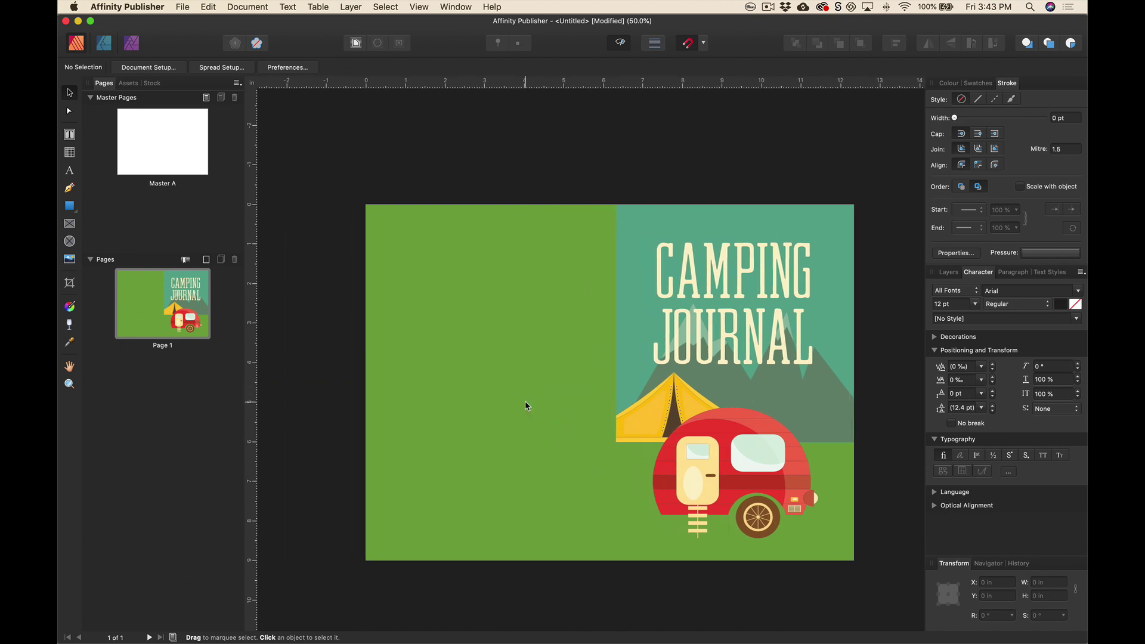
{"action": "scroll", "coordinate": [524, 405], "scroll_direction": "right", "scroll_amount": 3}
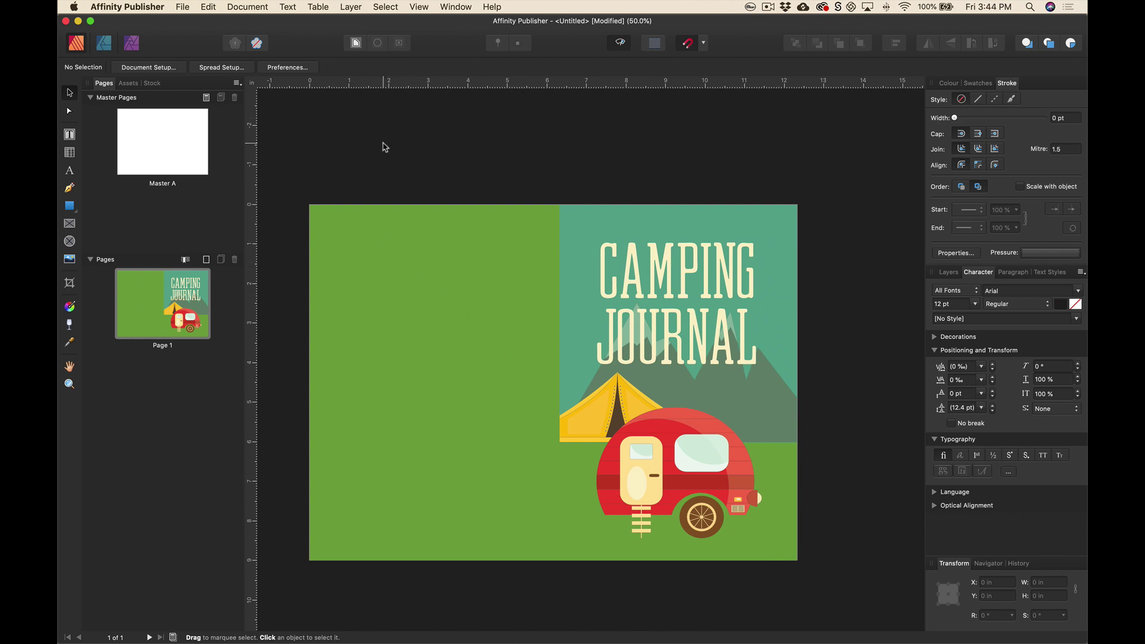
- Place XYZLogo.eps in the bottom-left corner of the green back cover
{"action": "key", "text": "w"}
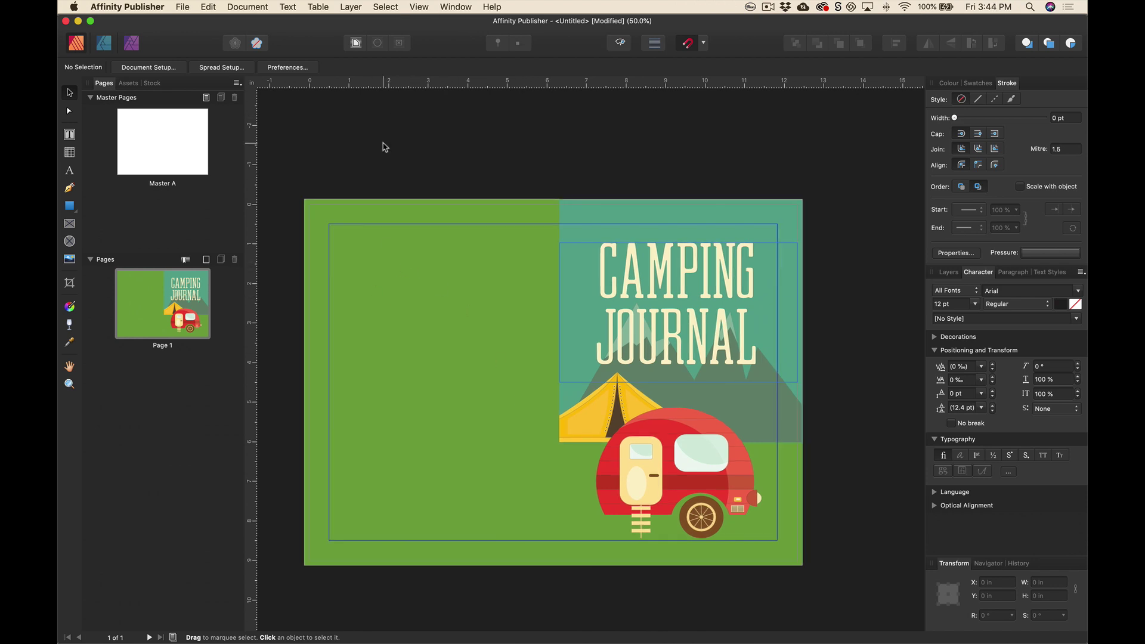
{"action": "left_click", "coordinate": [190, 6]}
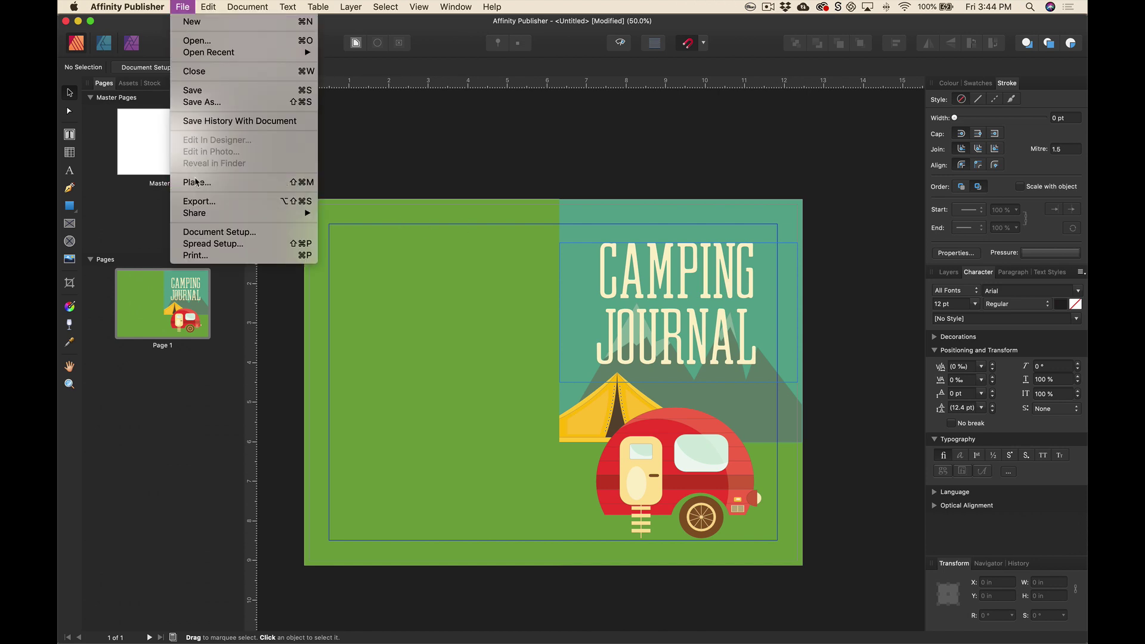
{"action": "left_click", "coordinate": [225, 182]}
{"action": "left_click", "coordinate": [709, 85]}
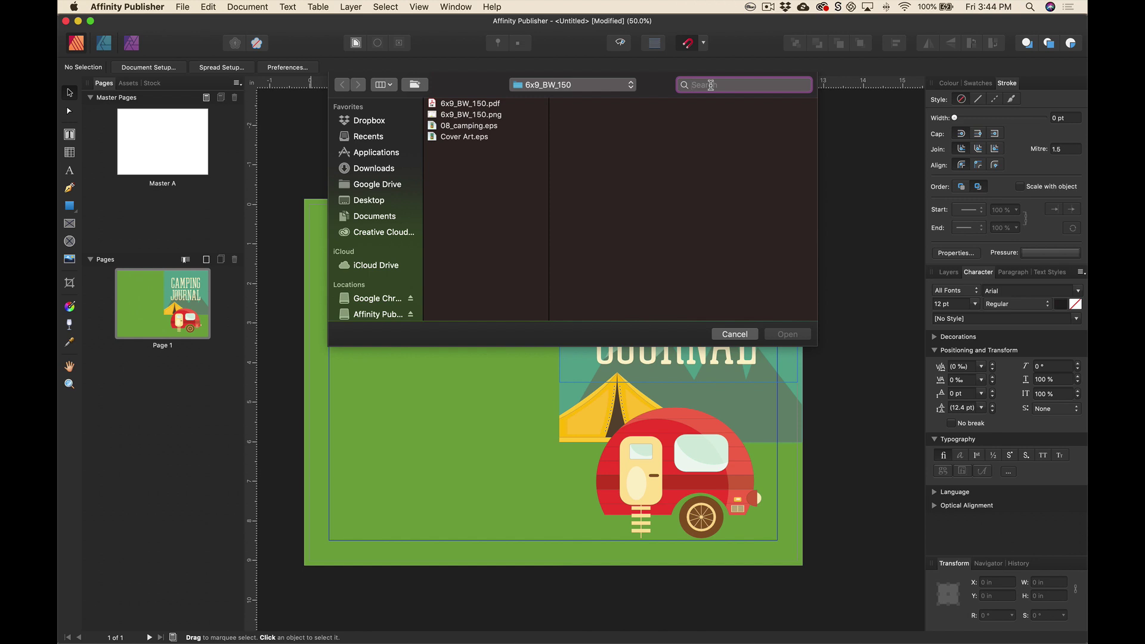
{"action": "type", "text": "XYZ"}
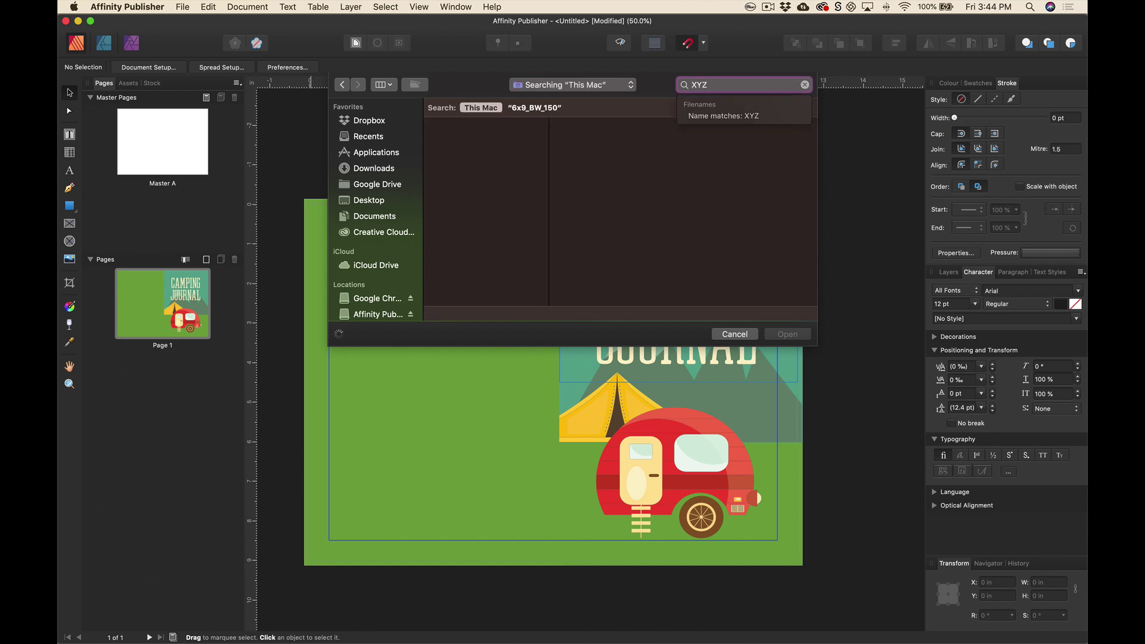
{"action": "double_click", "coordinate": [464, 177]}
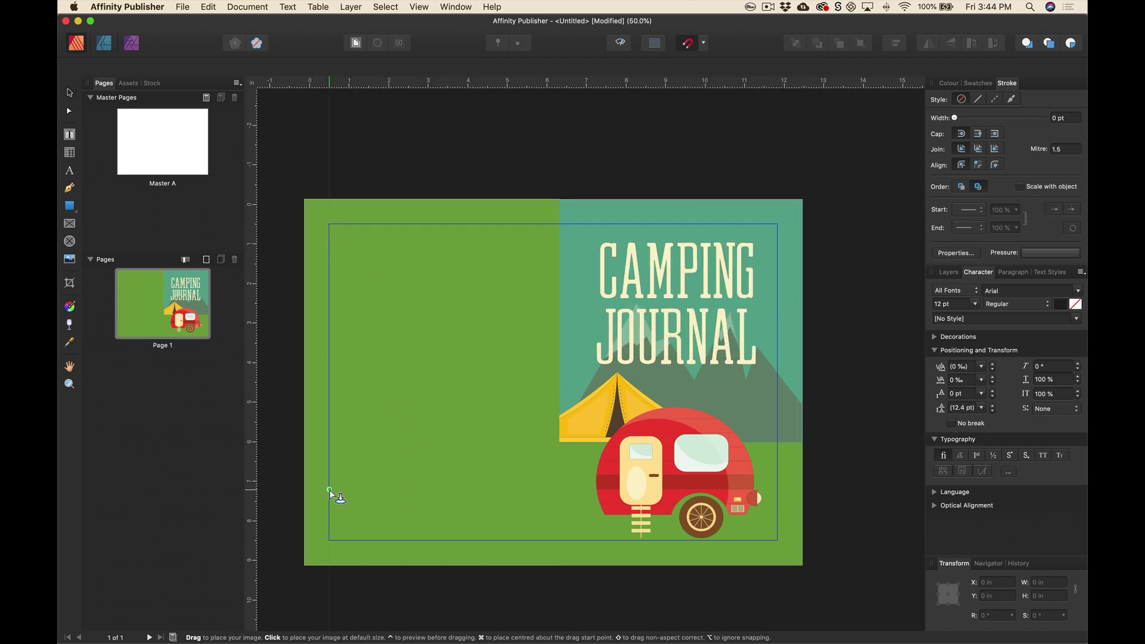
{"action": "left_click_drag", "start_coordinate": [330, 493], "coordinate": [370, 526]}
{"action": "left_click", "coordinate": [835, 364]}
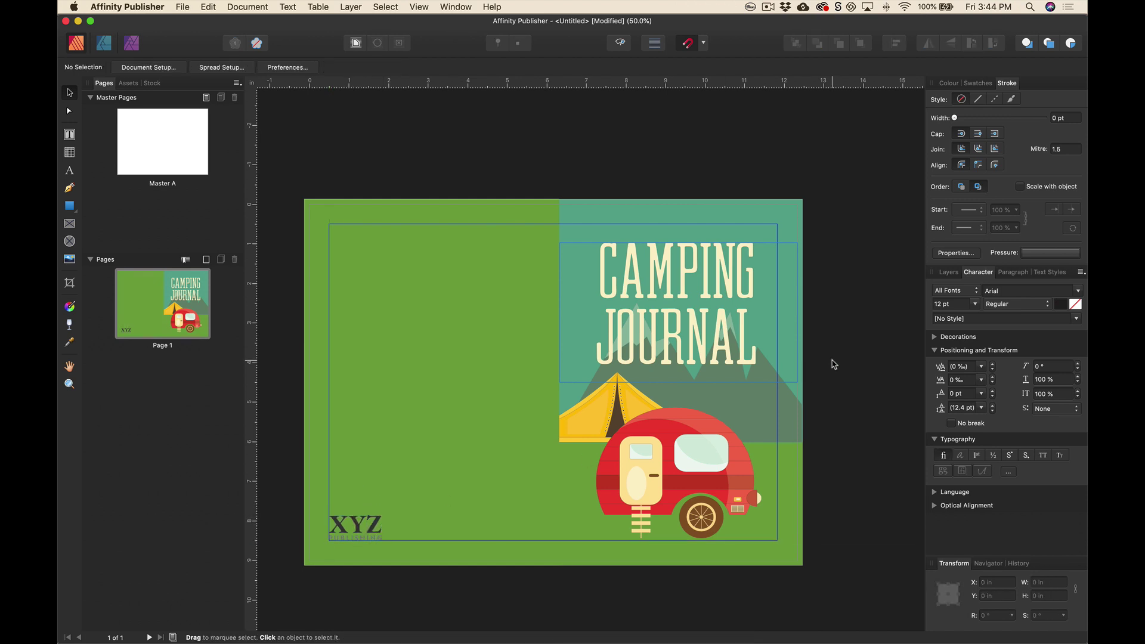
{"action": "key", "text": "w"}
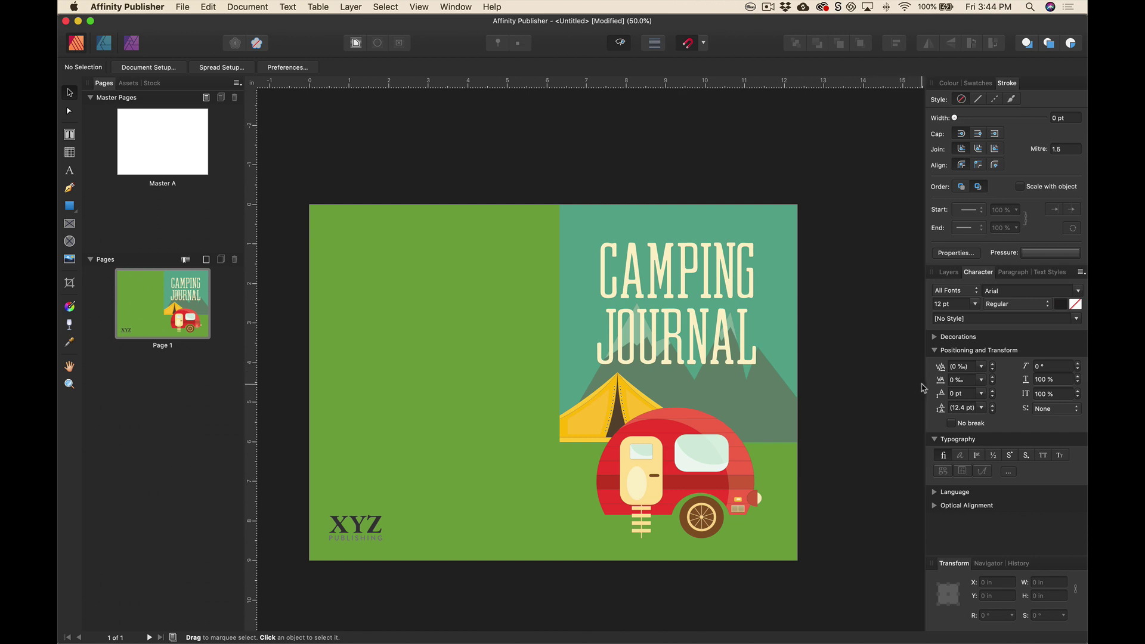
{"action": "left_click", "coordinate": [948, 273]}
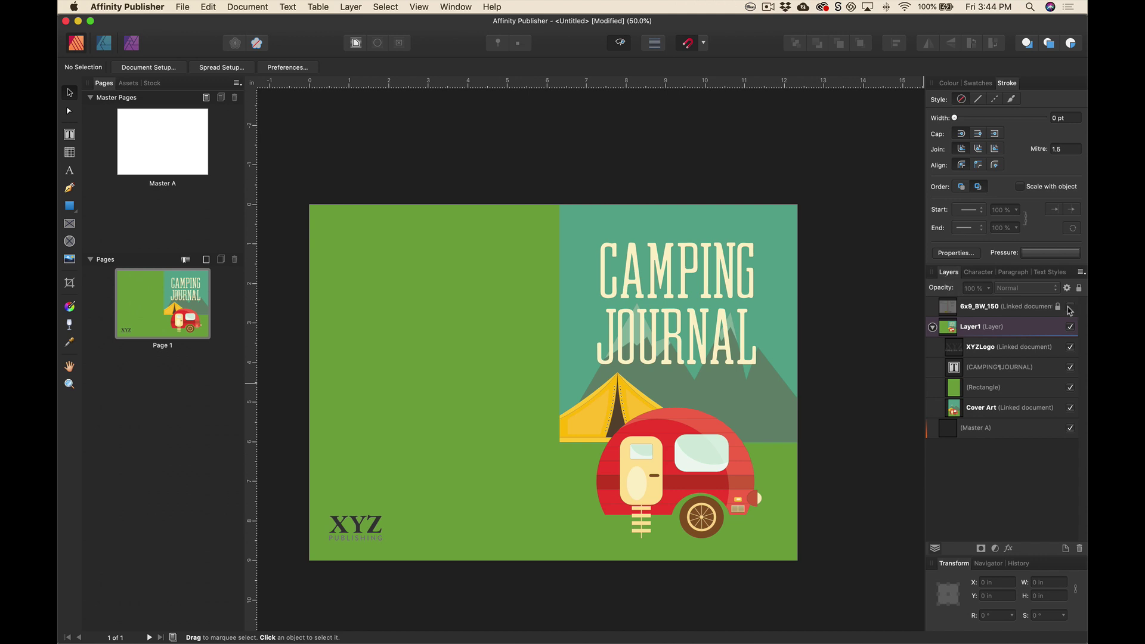
- Unlock the 6x9_BW_150 template layer, set its opacity to 29%, then hide it
{"action": "left_click", "coordinate": [1071, 307]}
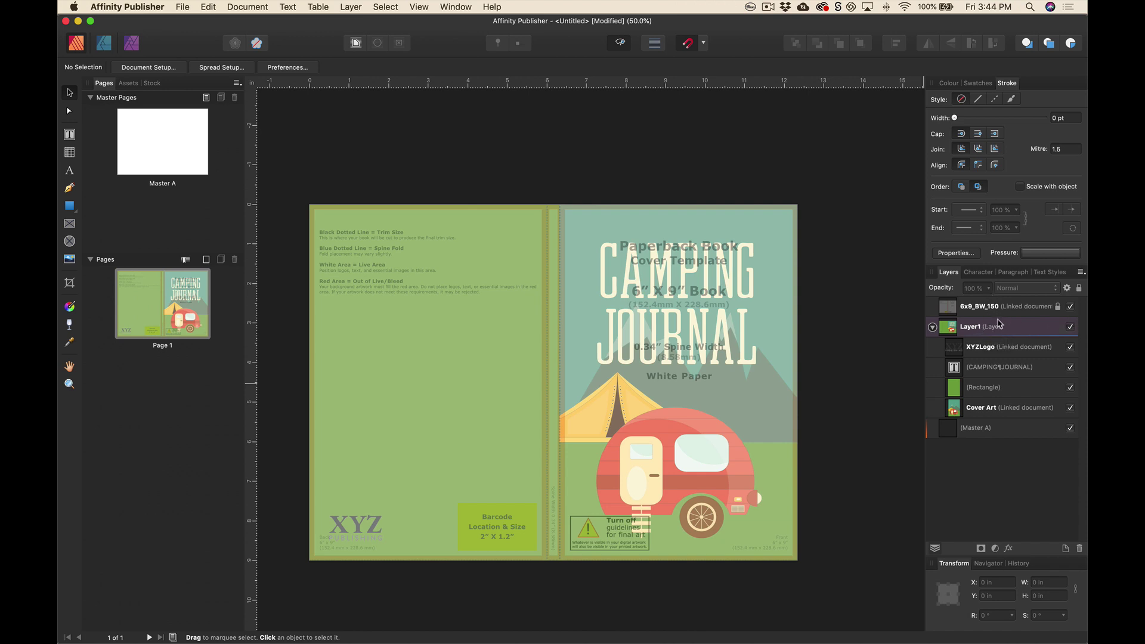
{"action": "left_click", "coordinate": [1054, 309]}
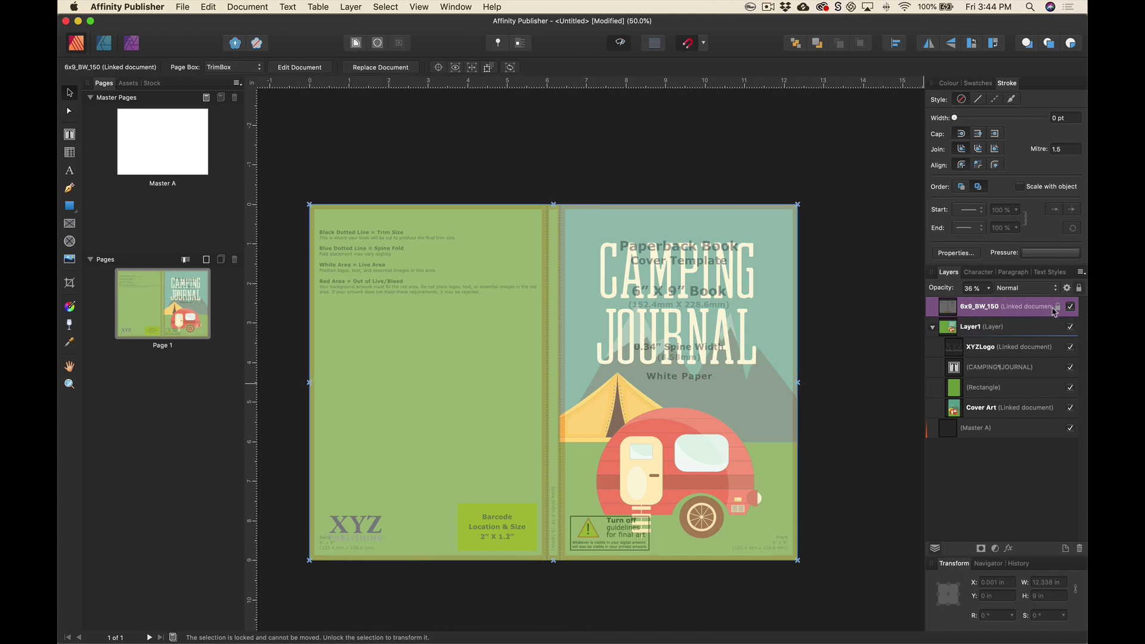
{"action": "left_click", "coordinate": [1059, 307]}
{"action": "left_click", "coordinate": [989, 288]}
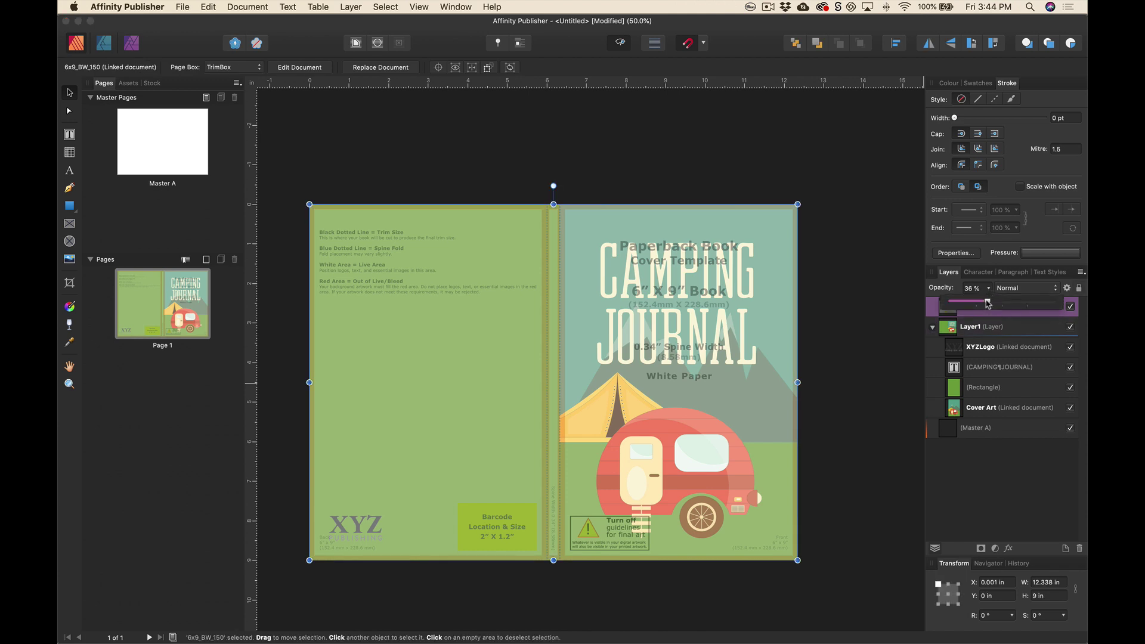
{"action": "left_click_drag", "start_coordinate": [988, 304], "coordinate": [1015, 304]}
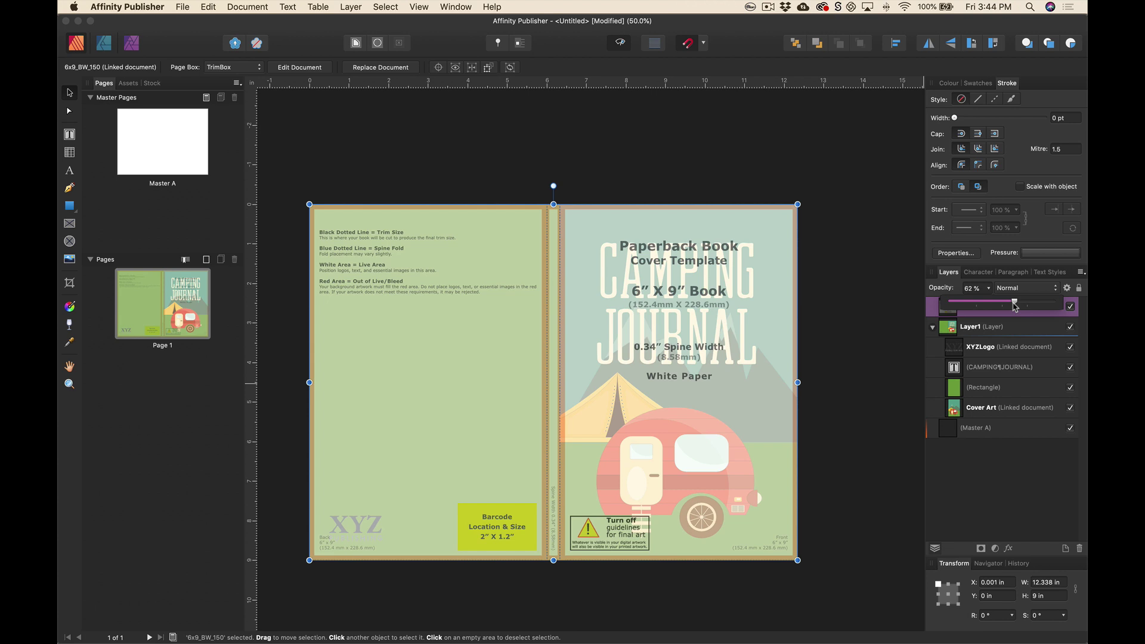
{"action": "left_click_drag", "start_coordinate": [1015, 305], "coordinate": [982, 303]}
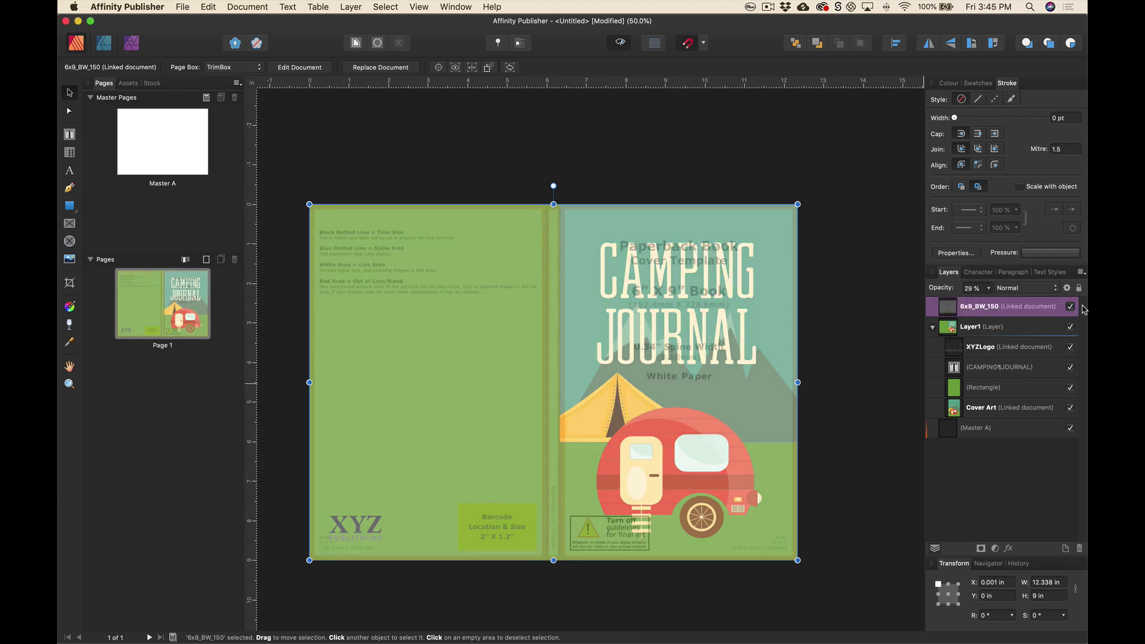
{"action": "left_click", "coordinate": [1070, 306]}
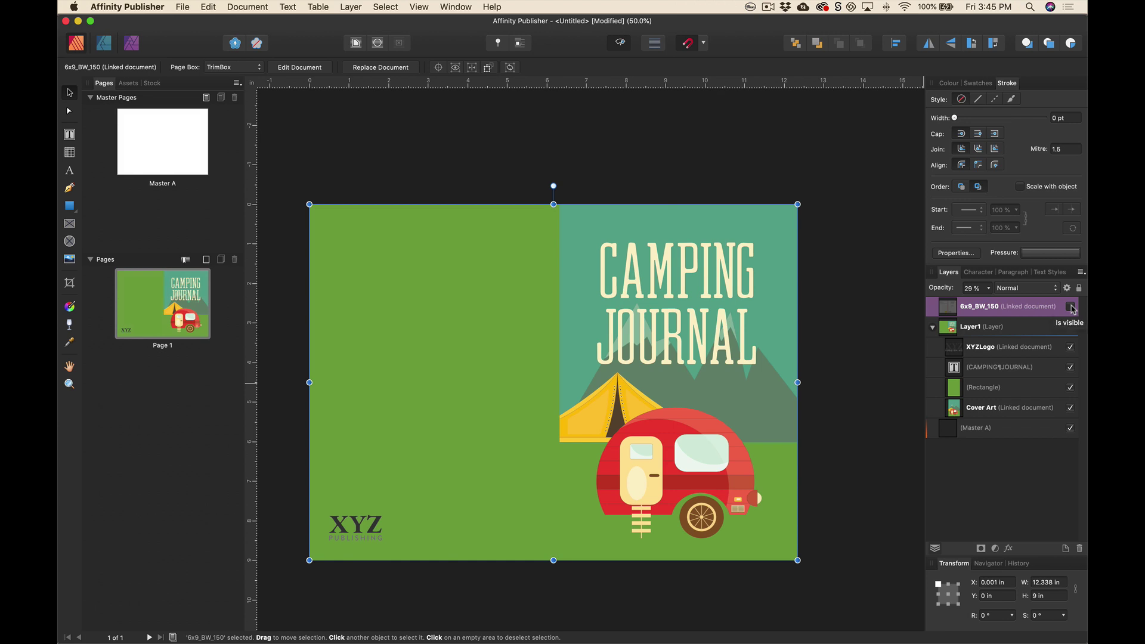
{"action": "left_click", "coordinate": [1071, 307]}
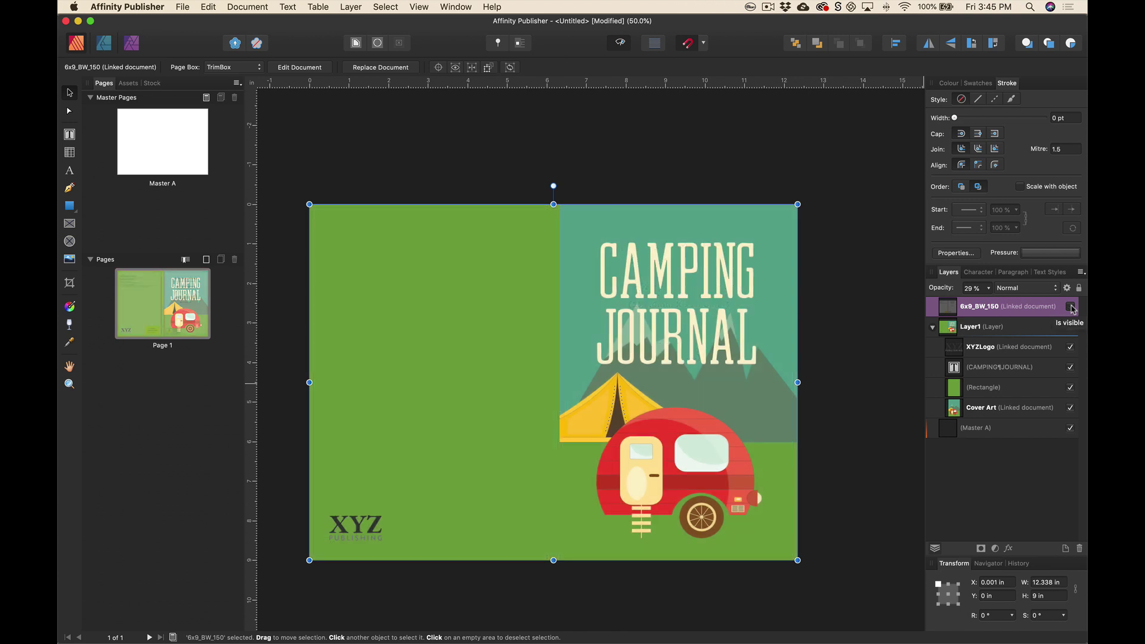
{"action": "left_click", "coordinate": [875, 210]}
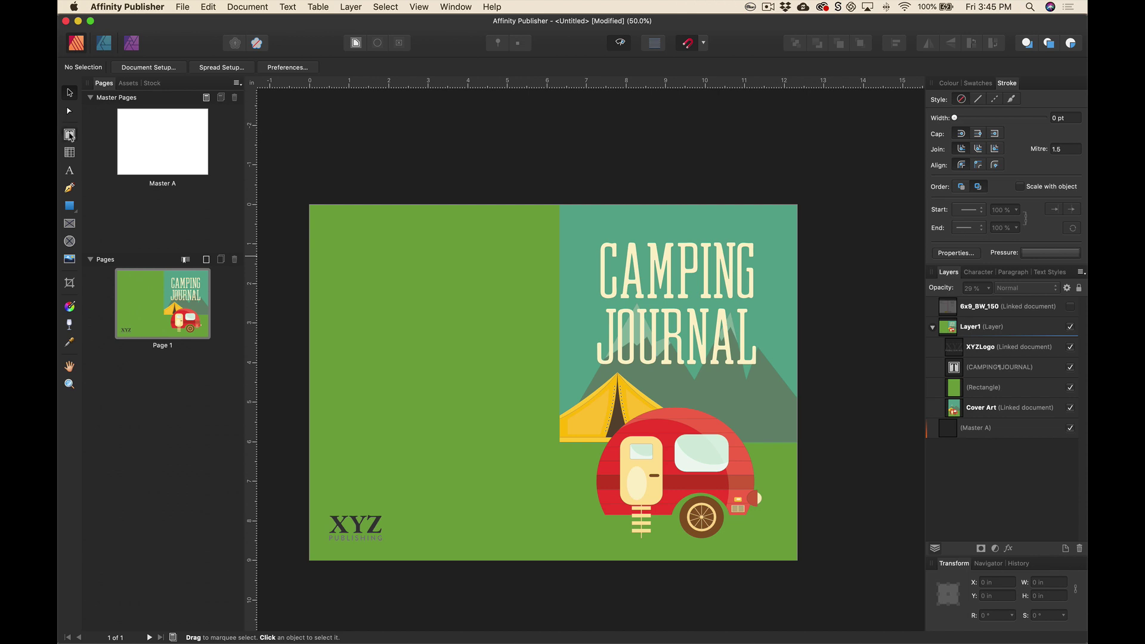
- Draw a CAMPING JOURNAL text frame on the green back cover and set it to 14 pt
{"action": "left_click", "coordinate": [70, 134]}
{"action": "left_click_drag", "start_coordinate": [351, 322], "coordinate": [552, 331]}
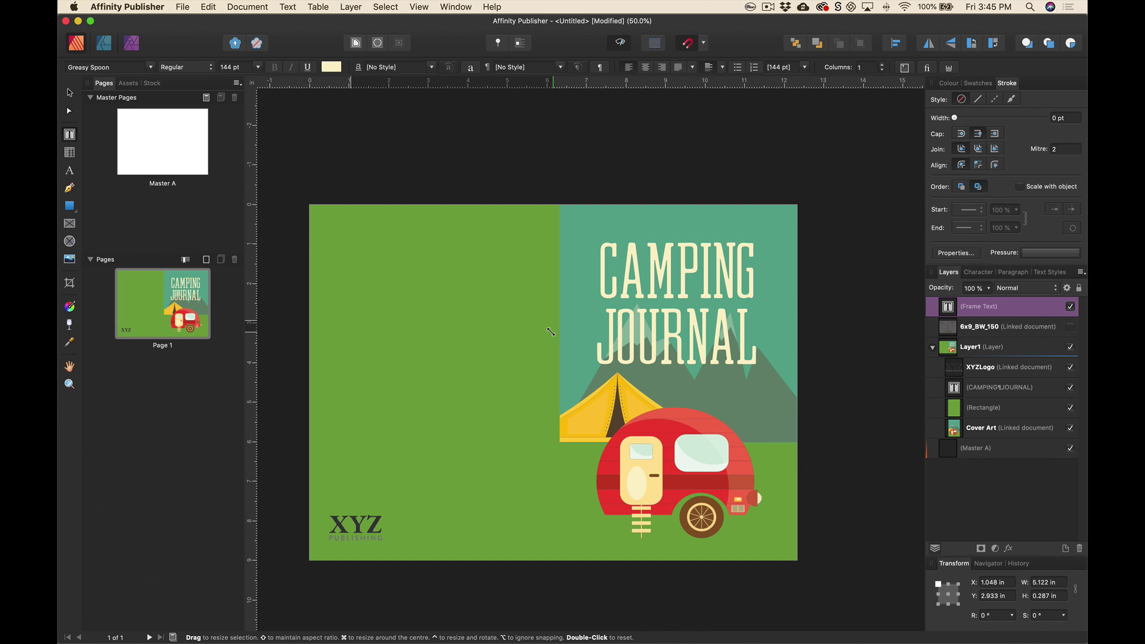
{"action": "left_click", "coordinate": [69, 92]}
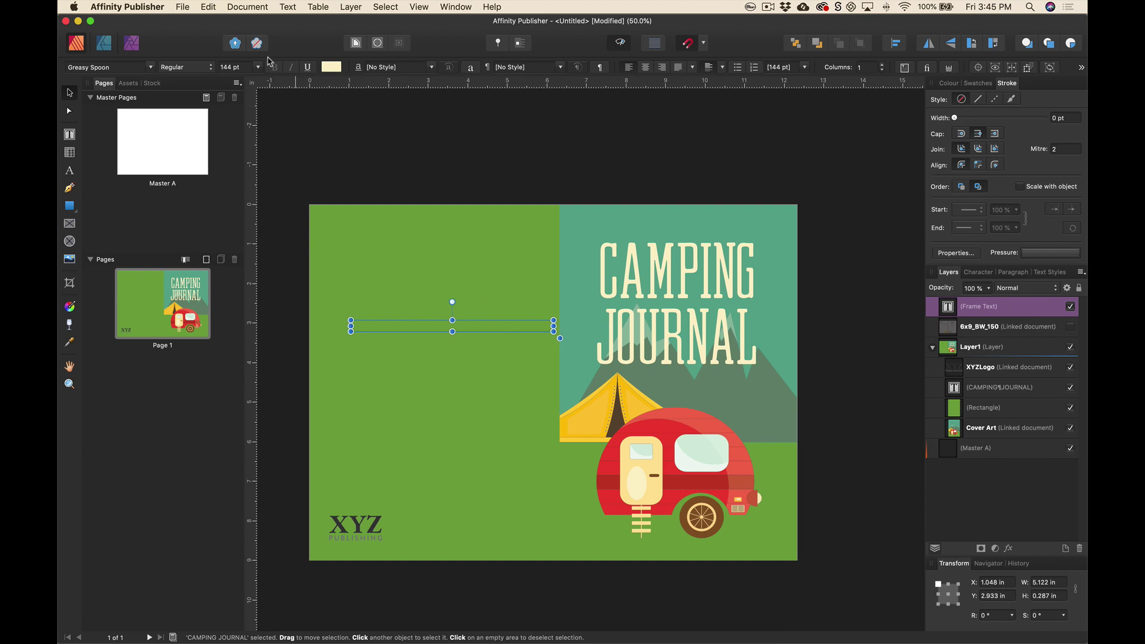
{"action": "left_click", "coordinate": [260, 67]}
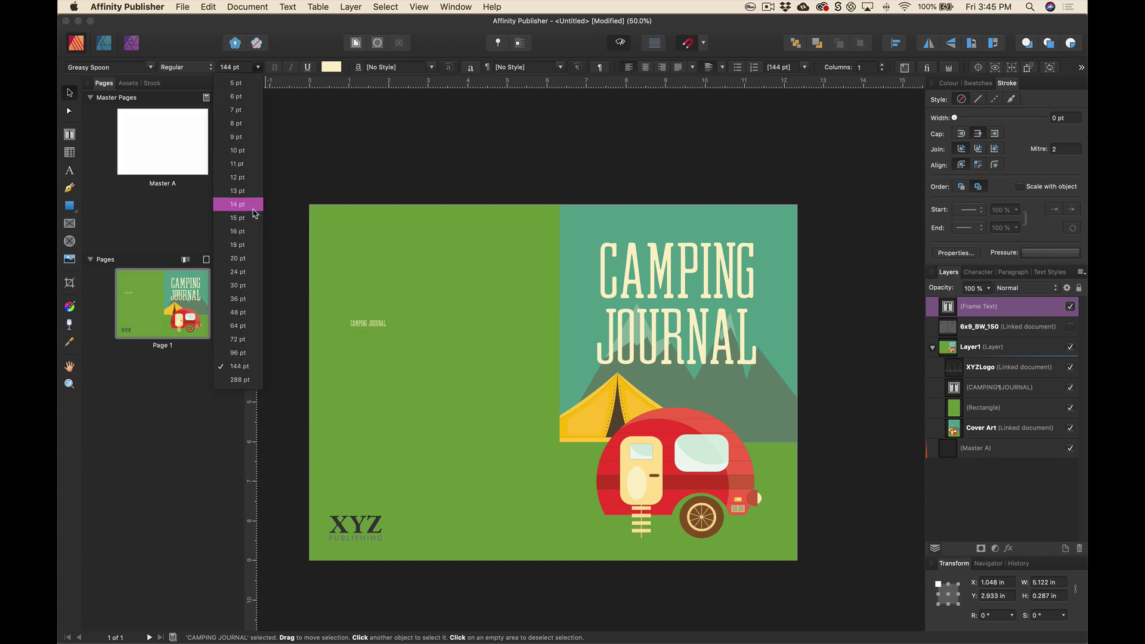
{"action": "left_click", "coordinate": [256, 209]}
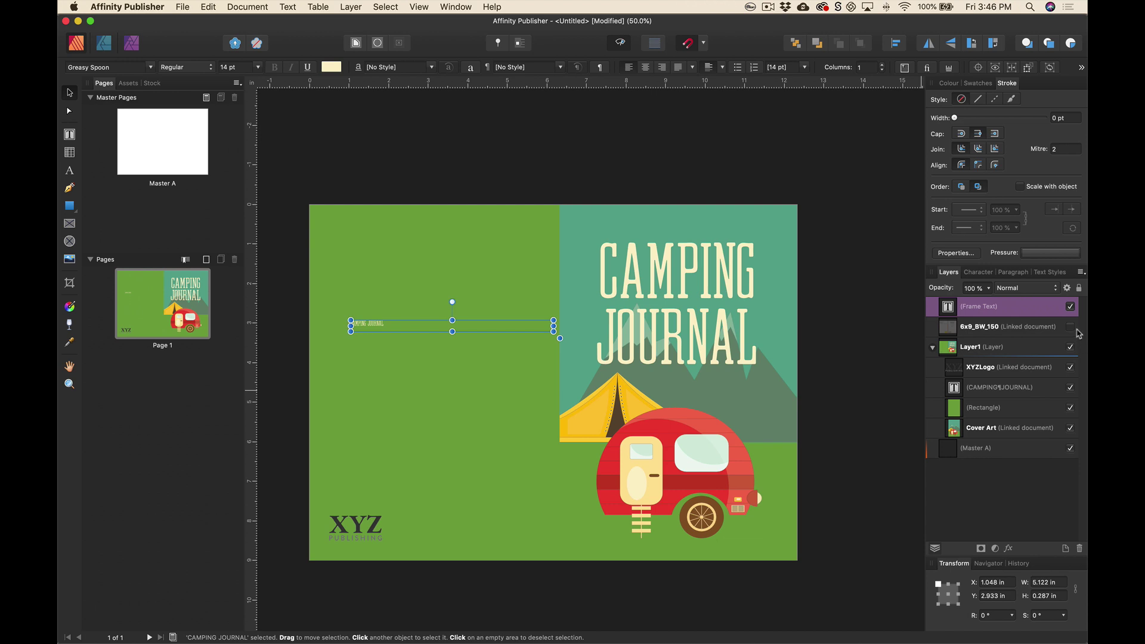
- Centre the small CAMPING JOURNAL text and rotate its frame right by 90°
{"action": "left_click", "coordinate": [1071, 327]}
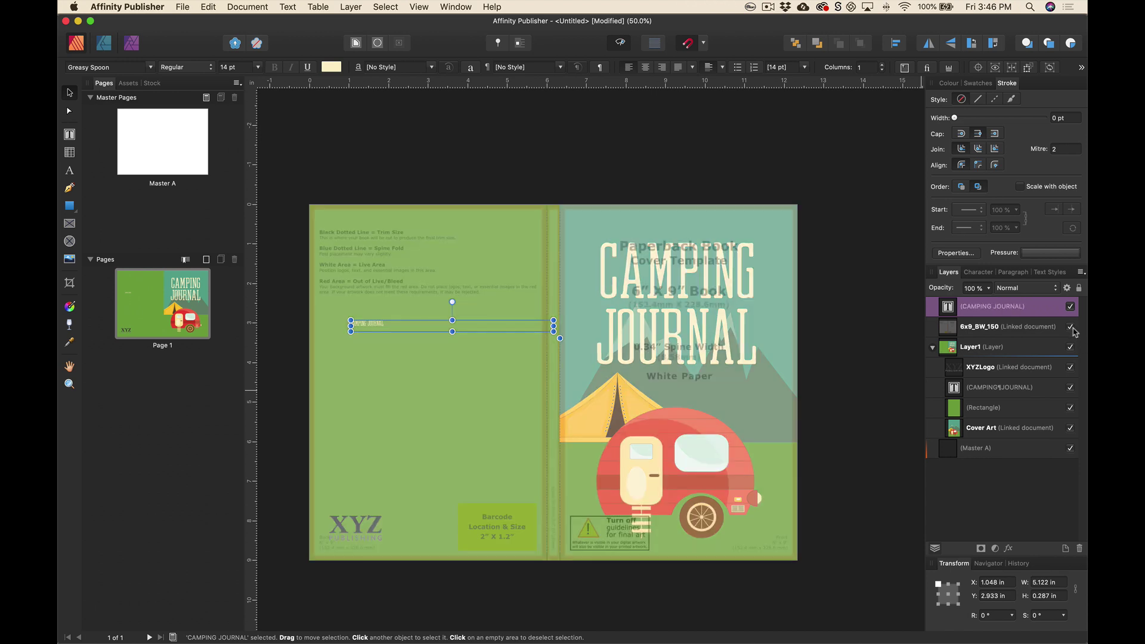
{"action": "triple_click", "coordinate": [385, 324]}
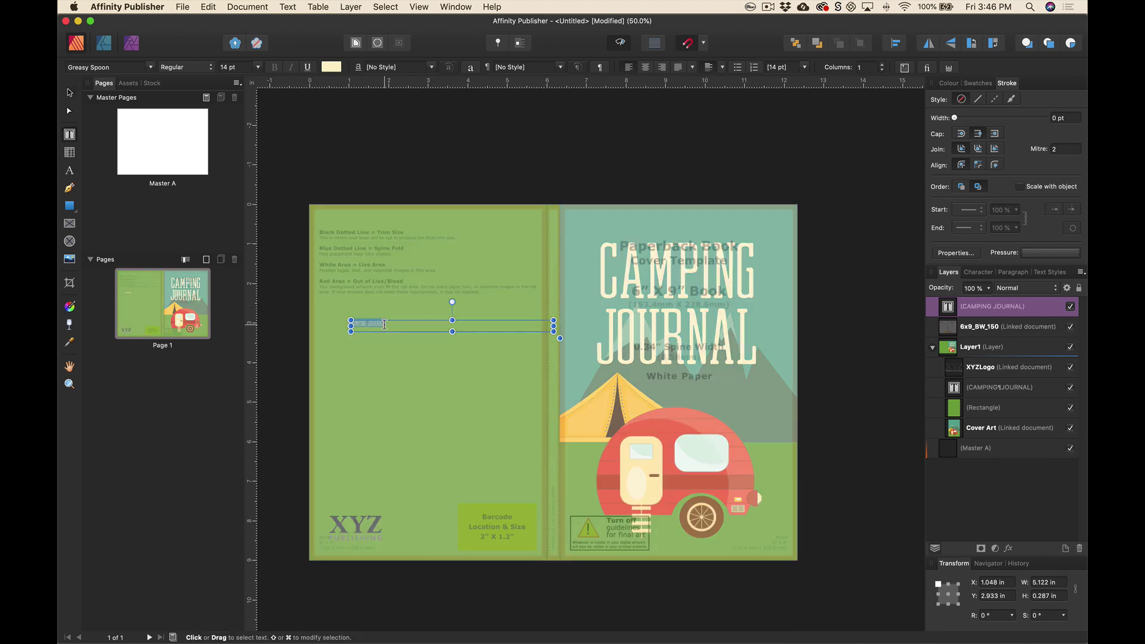
{"action": "left_click", "coordinate": [645, 69]}
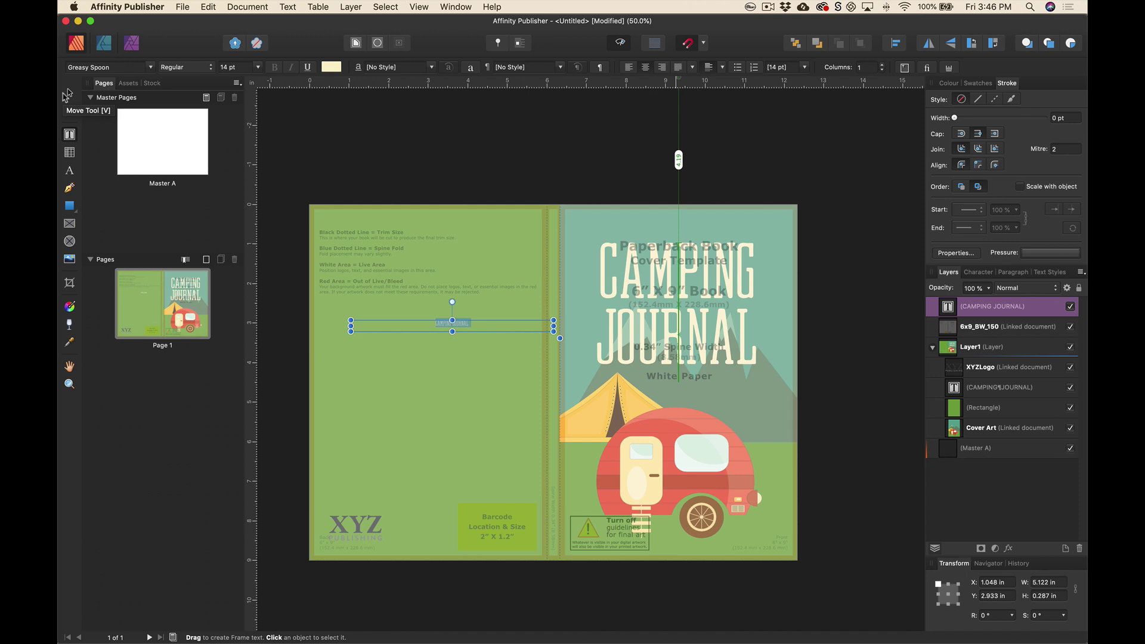
{"action": "left_click", "coordinate": [67, 93]}
{"action": "left_click", "coordinate": [353, 7]}
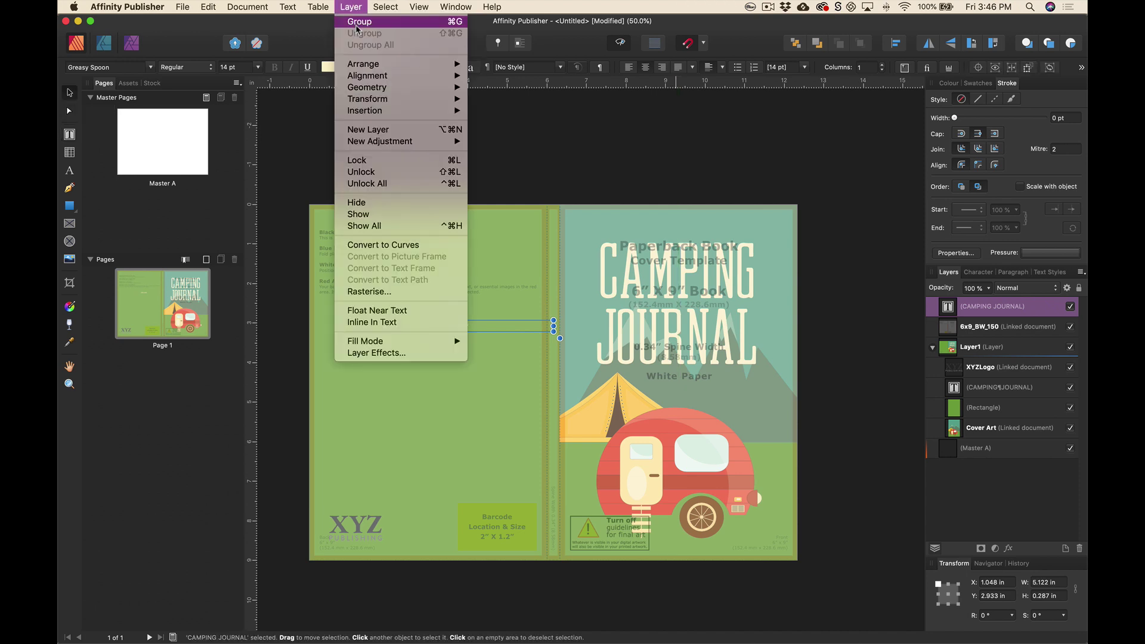
{"action": "mouse_move", "coordinate": [391, 99]}
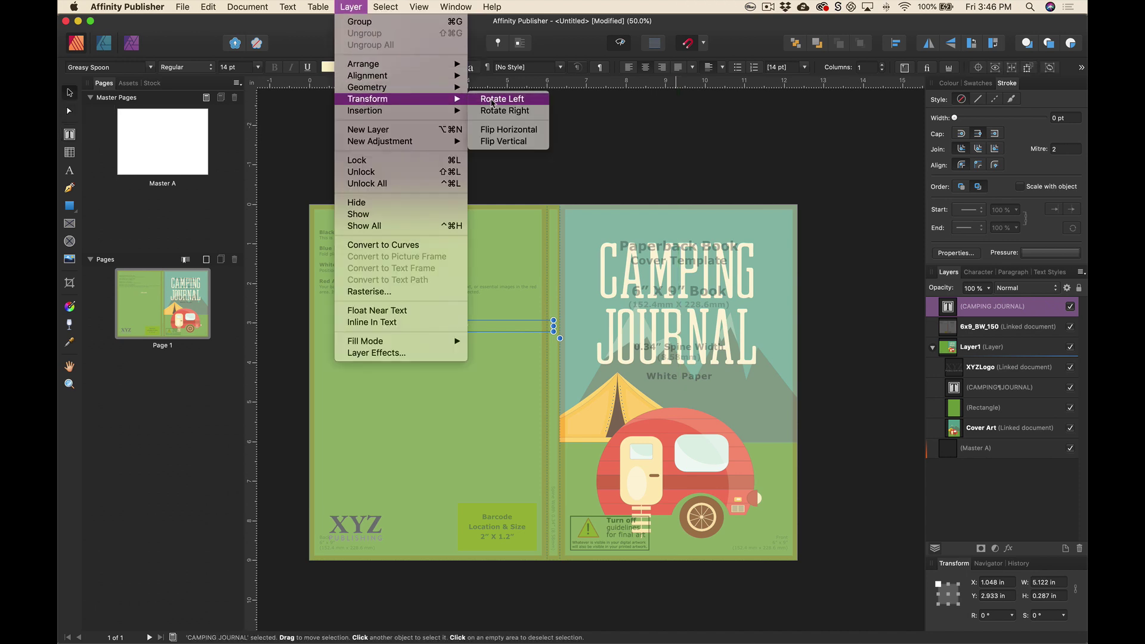
{"action": "left_click", "coordinate": [504, 111]}
- Move the rotated title onto the spine, stretch it to full page height, and centre it
{"action": "left_click_drag", "start_coordinate": [457, 326], "coordinate": [562, 315]}
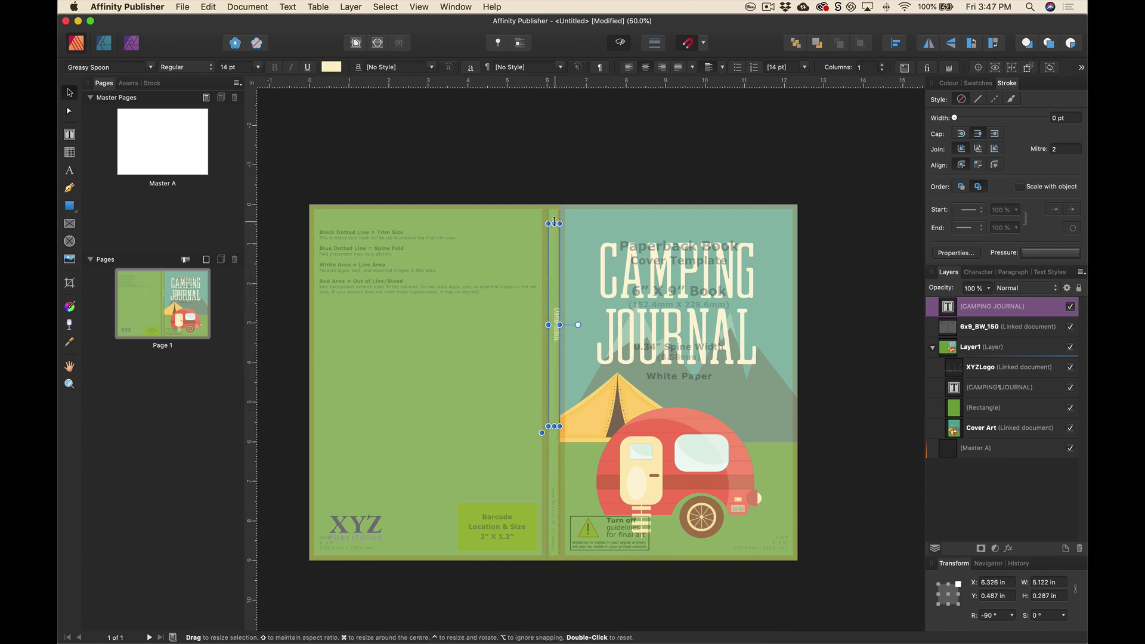
{"action": "left_click_drag", "start_coordinate": [555, 224], "coordinate": [555, 205]}
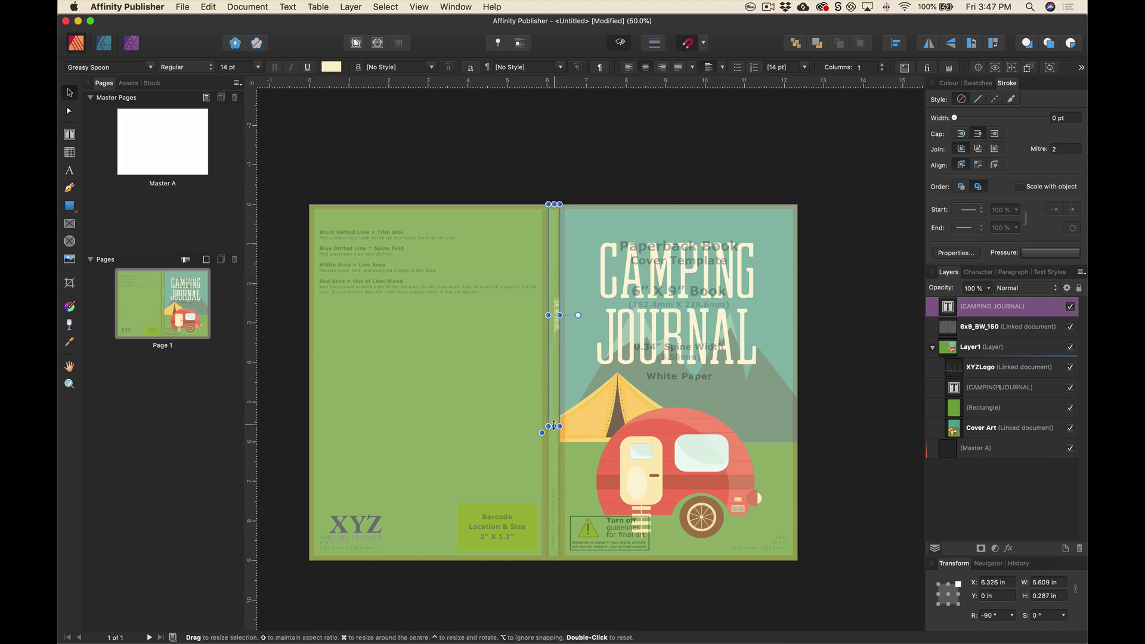
{"action": "left_click_drag", "start_coordinate": [554, 426], "coordinate": [563, 561]}
{"action": "scroll", "coordinate": [558, 429], "scroll_direction": "up", "scroll_amount": 10}
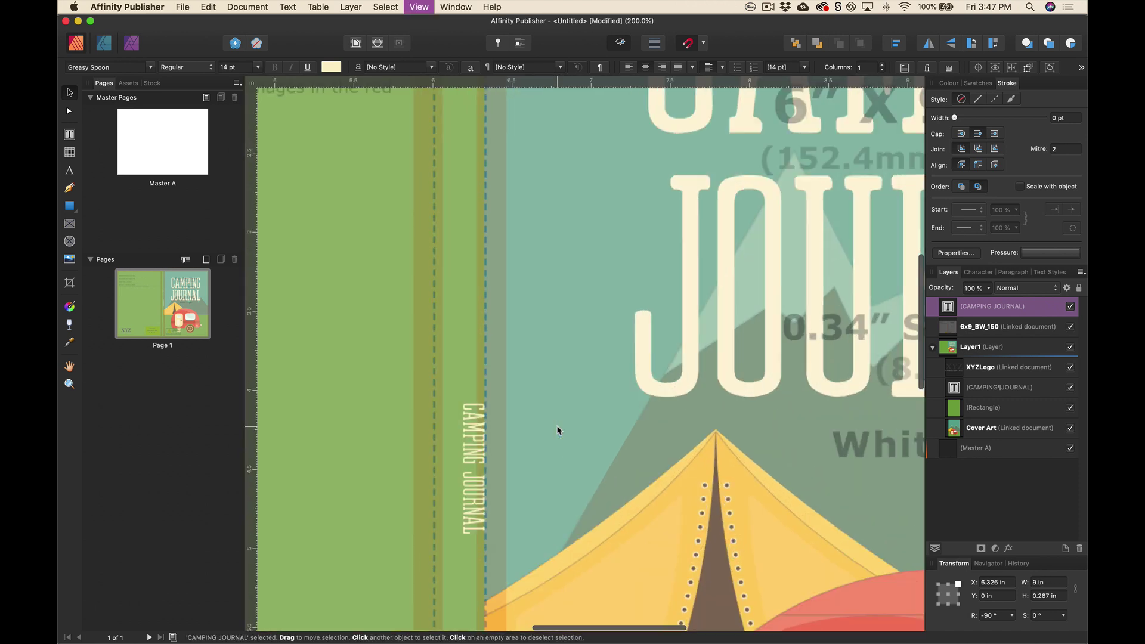
{"action": "scroll", "coordinate": [558, 429], "scroll_direction": "down", "scroll_amount": 5}
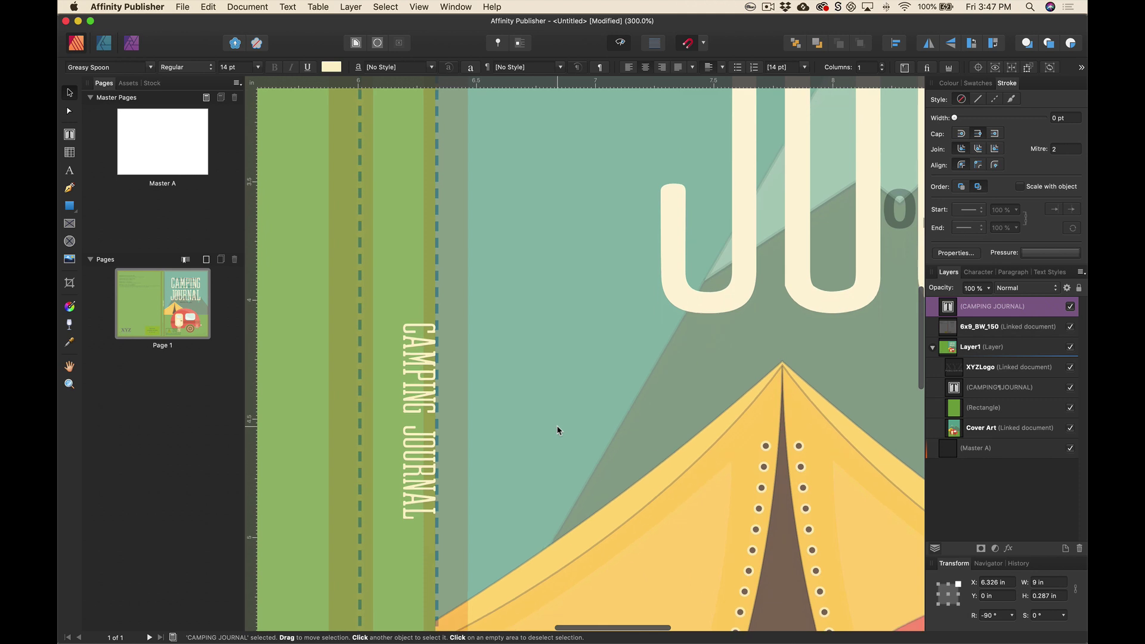
{"action": "key", "text": "Left"}
{"action": "key", "text": "Left"}
{"action": "key", "text": "Left"}
{"action": "key", "text": "Left"}
{"action": "key", "text": "Left"}
{"action": "key", "text": "Left"}
{"action": "key", "text": "Left"}
{"action": "key", "text": "Left"}
{"action": "key", "text": "Left"}
{"action": "key", "text": "Left"}
{"action": "key", "text": "Left"}
{"action": "key", "text": "Left"}
{"action": "key", "text": "Left"}
{"action": "key", "text": "Left"}
{"action": "key", "text": "Left"}
{"action": "key", "text": "Left"}
{"action": "key", "text": "Left"}
{"action": "key", "text": "Left"}
{"action": "key", "text": "Left"}
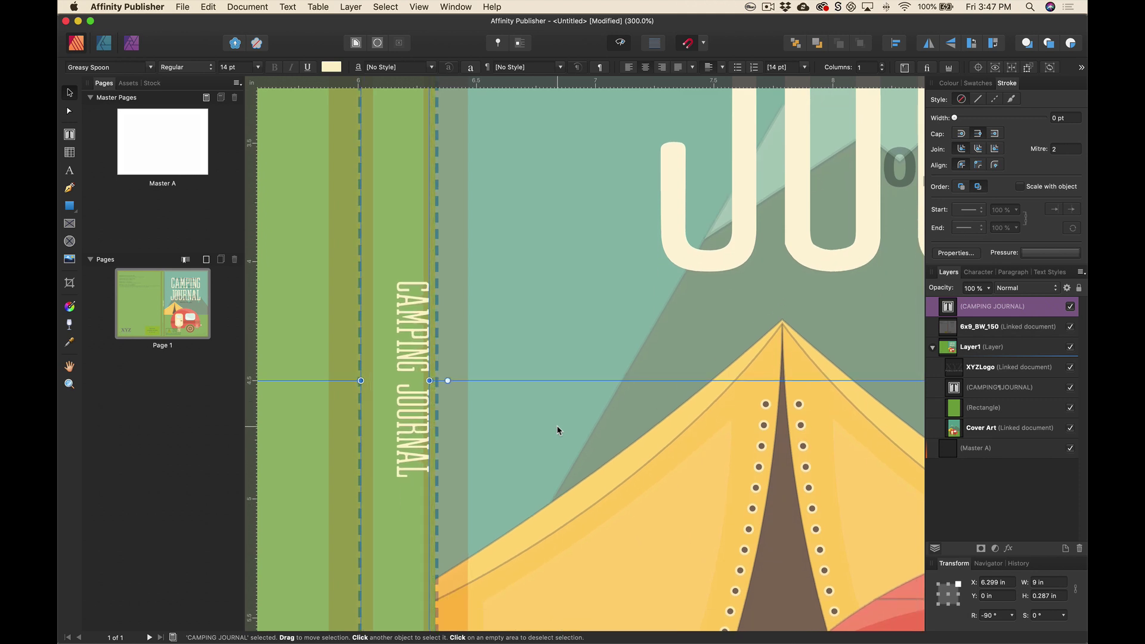
{"action": "key", "text": "Left"}
{"action": "key", "text": "Left"}
{"action": "key", "text": "Left"}
{"action": "key", "text": "Left"}
{"action": "key", "text": "Left"}
{"action": "key", "text": "Left"}
{"action": "key", "text": "Left"}
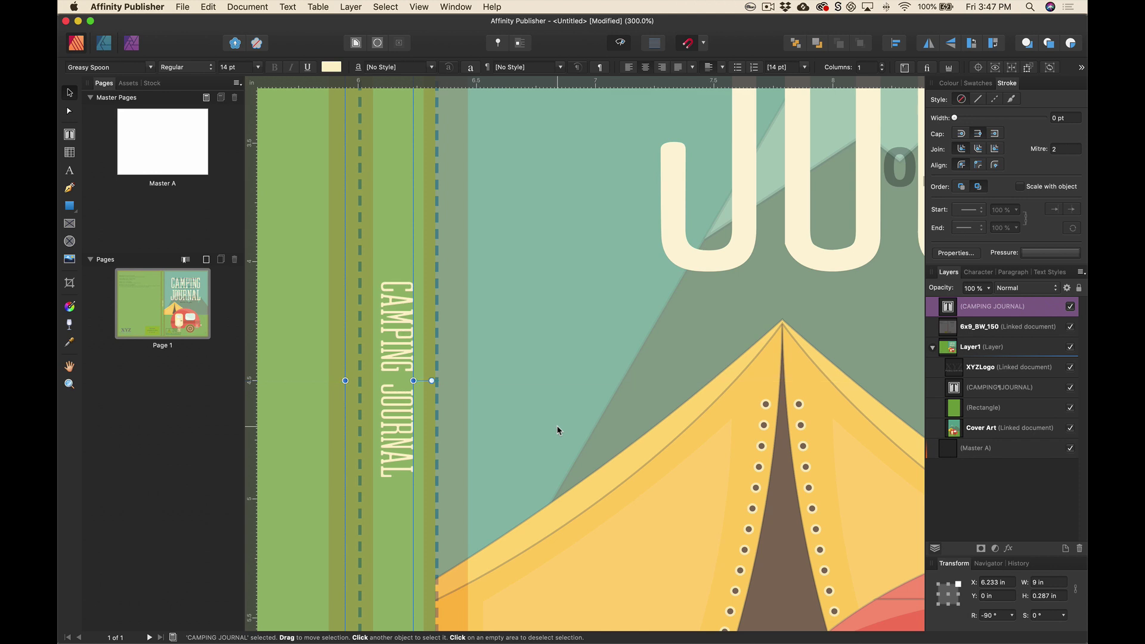
- Fit the whole spread in view, deselect the spine title, and hide the template guide
{"action": "key", "text": "super+minus"}
{"action": "key", "text": "super+0"}
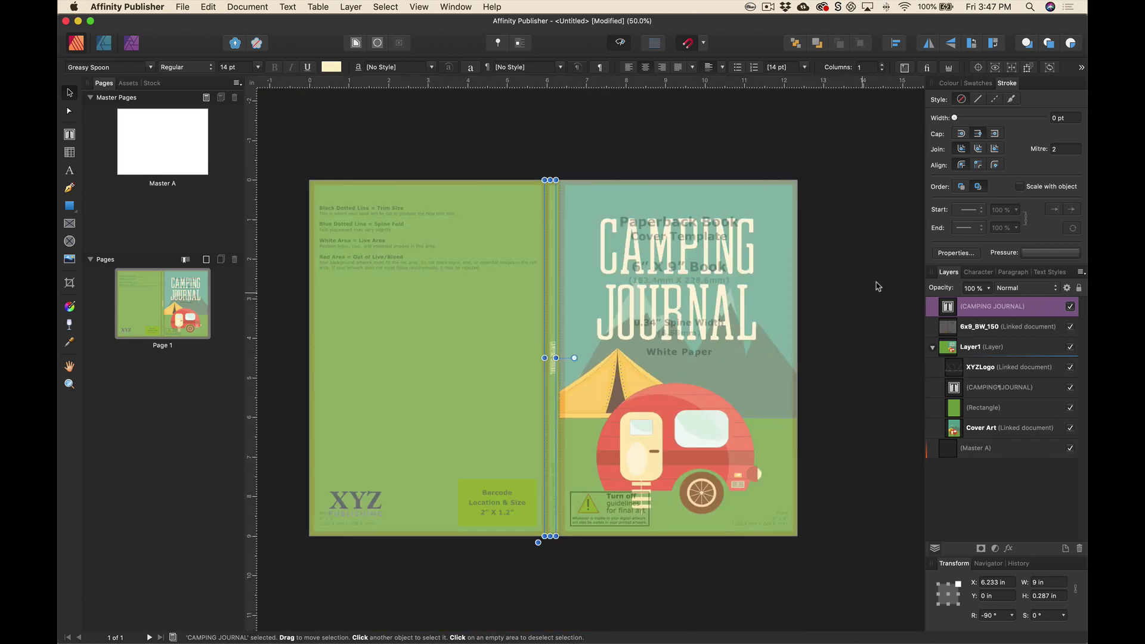
{"action": "left_click", "coordinate": [854, 282]}
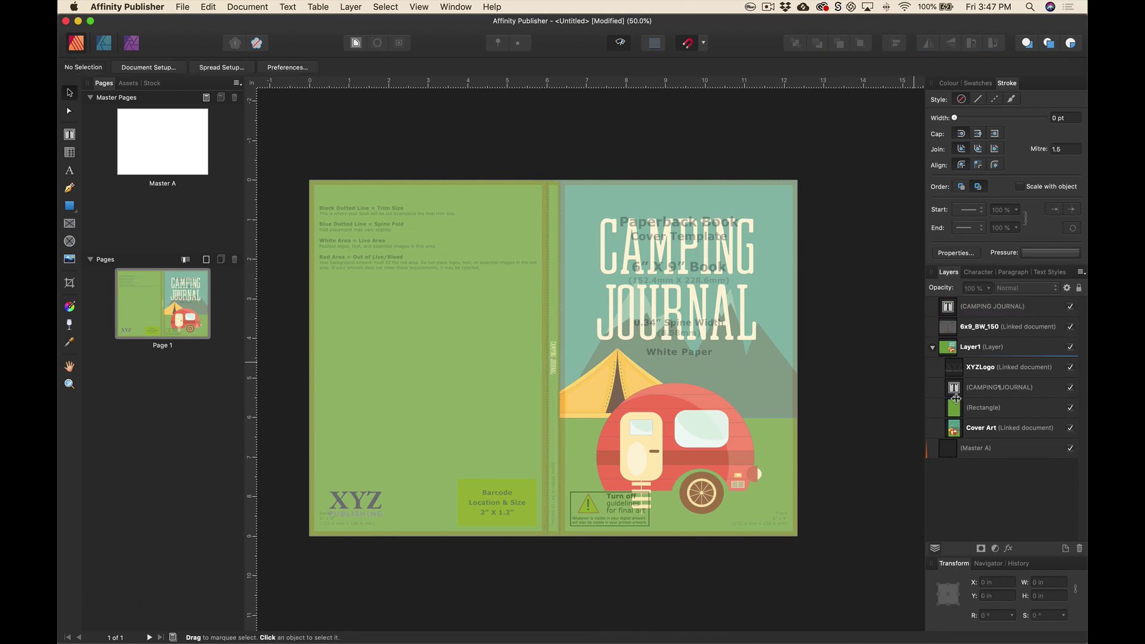
{"action": "left_click", "coordinate": [1071, 327]}
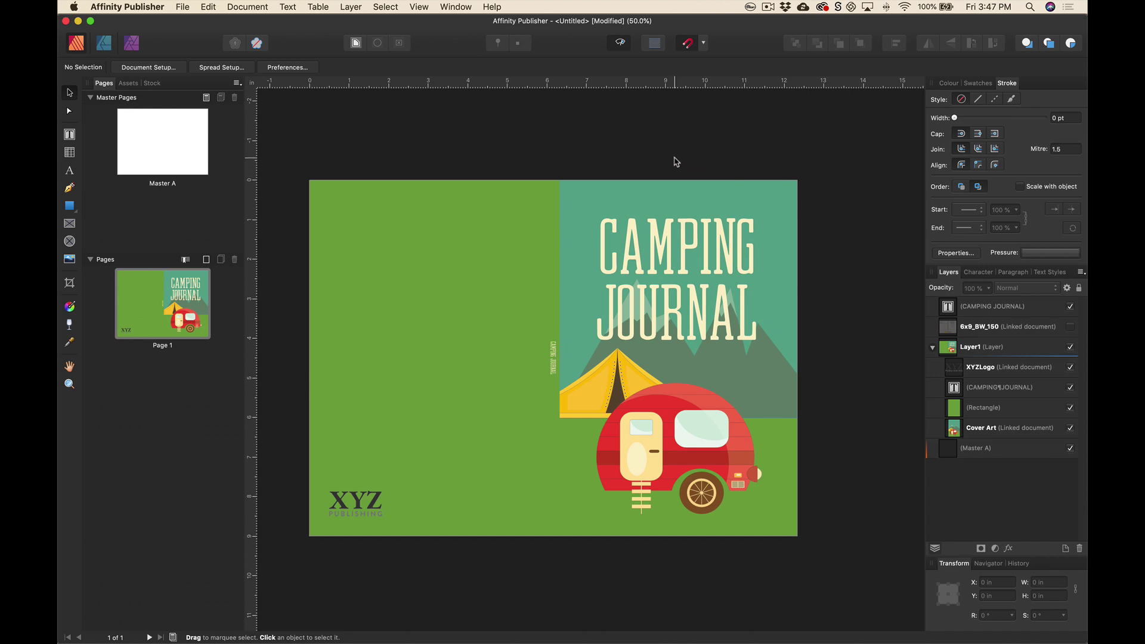
- Export the cover as a PDF with the PDF (for print) preset, named Camping Journal
{"action": "left_click", "coordinate": [184, 7]}
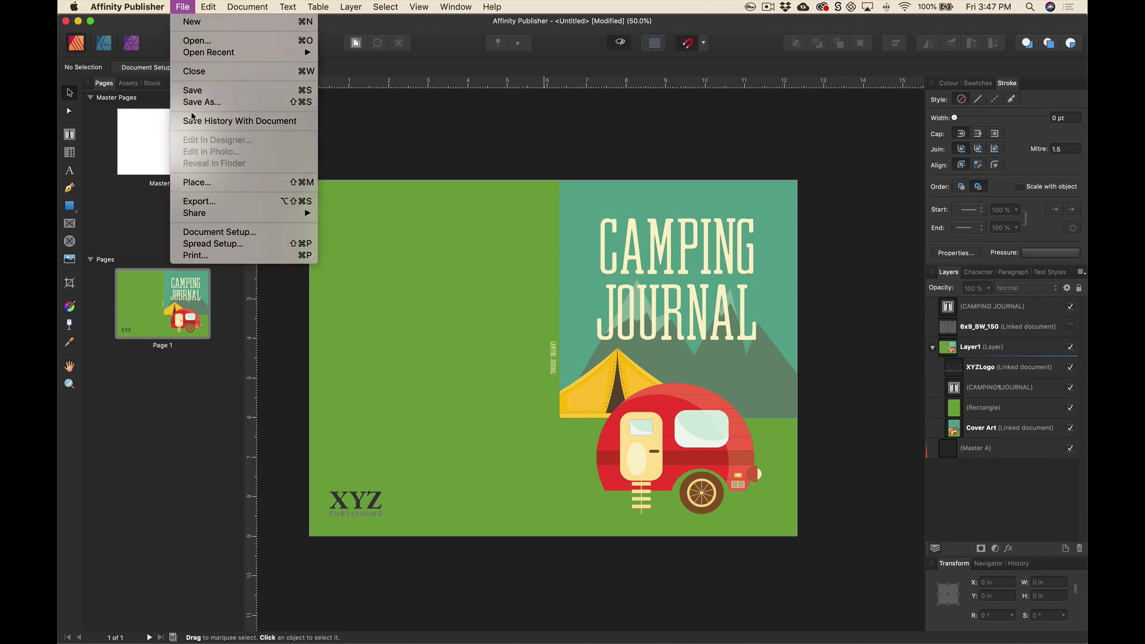
{"action": "left_click", "coordinate": [206, 201]}
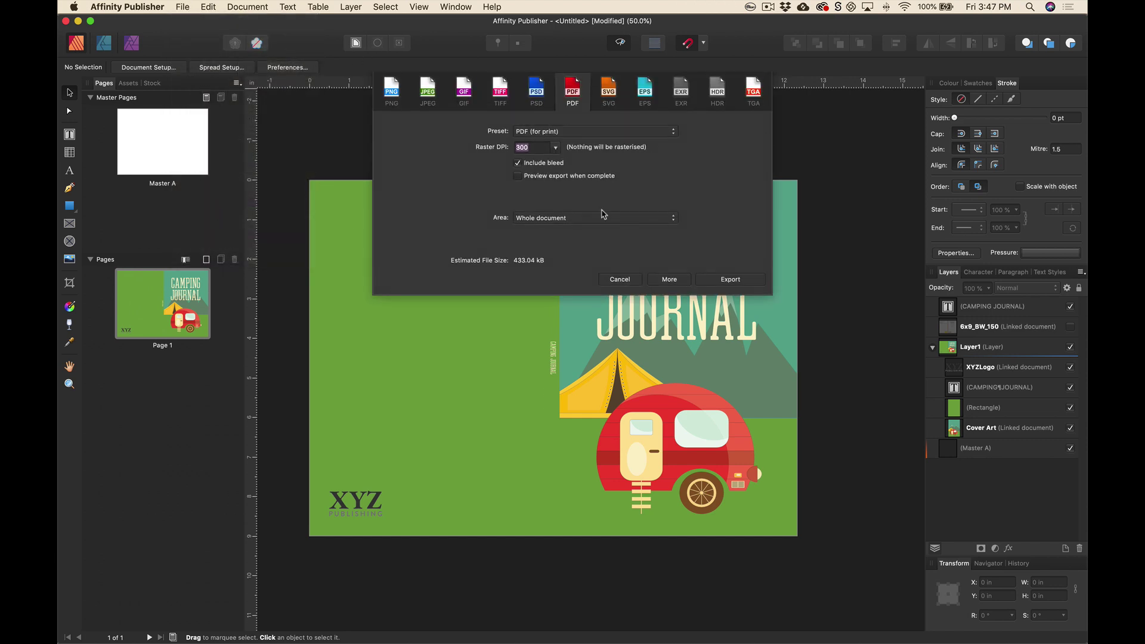
{"action": "left_click", "coordinate": [565, 131]}
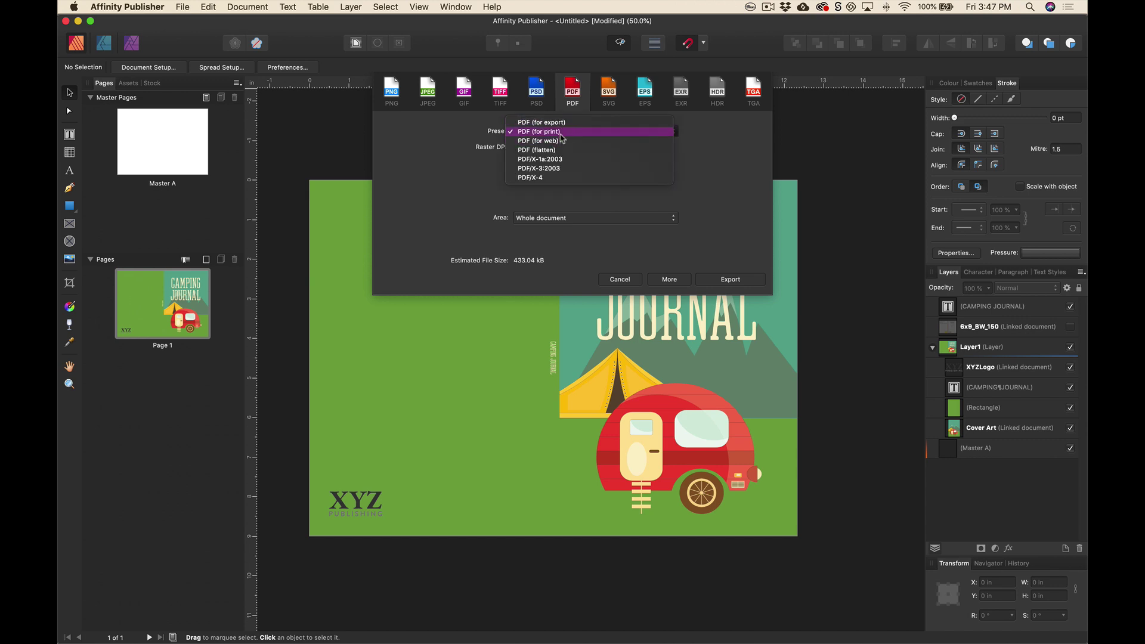
{"action": "left_click", "coordinate": [561, 134]}
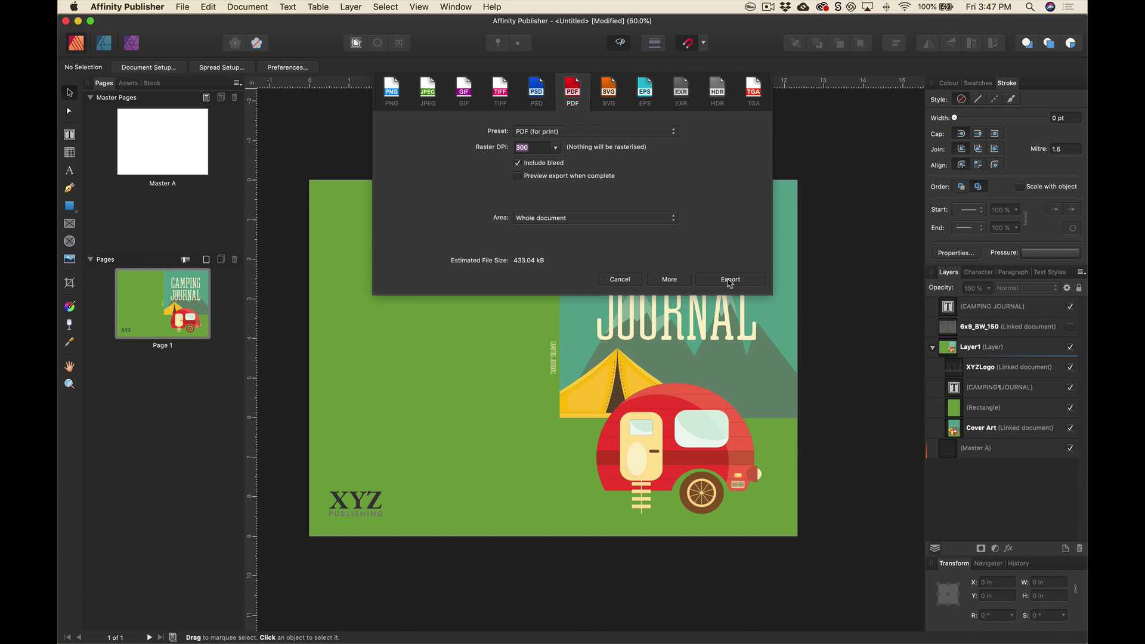
{"action": "left_click", "coordinate": [731, 280]}
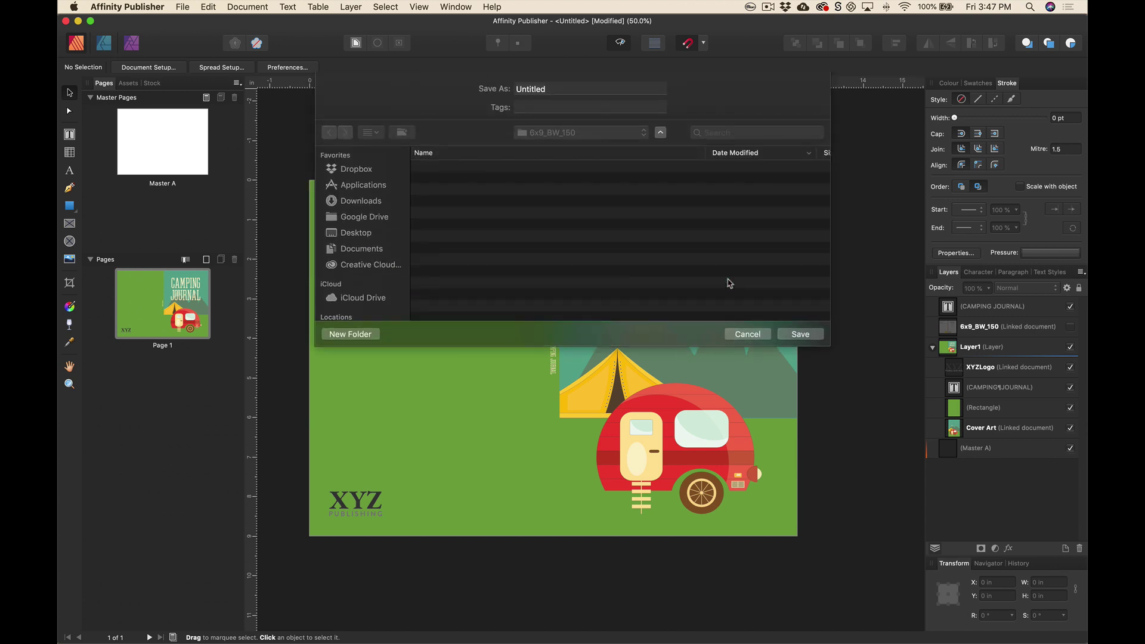
{"action": "type", "text": "CAM"}
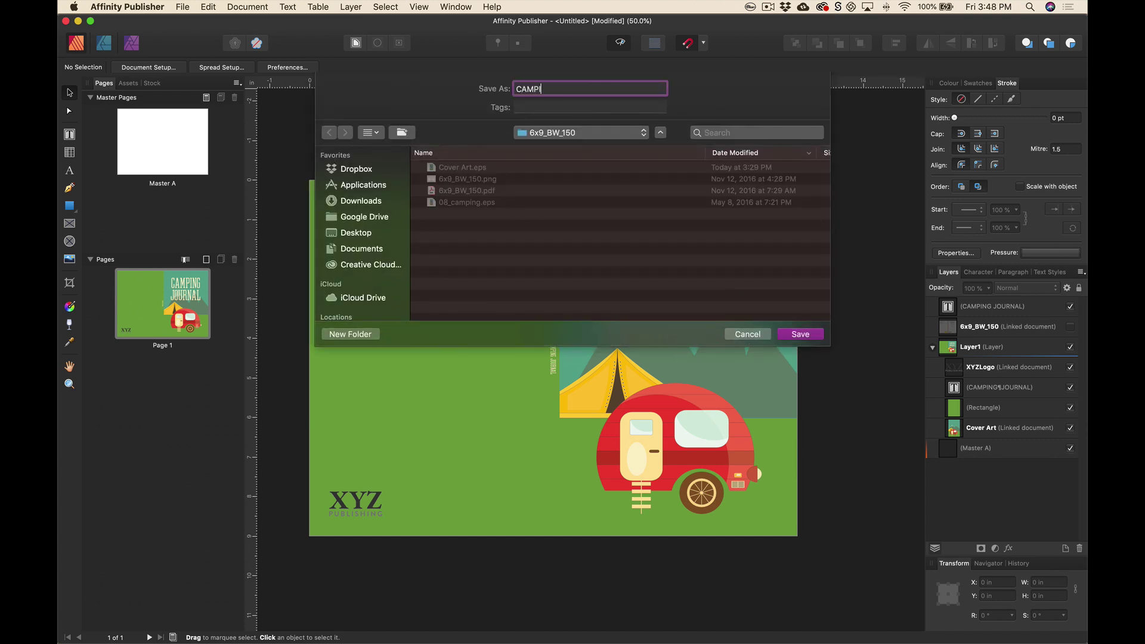
{"action": "type", "text": "PI"}
{"action": "key", "text": "BackSpace"}
{"action": "key", "text": "BackSpace"}
{"action": "key", "text": "BackSpace"}
{"action": "key", "text": "BackSpace"}
{"action": "key", "text": "BackSpace"}
{"action": "type", "text": "Camp"}
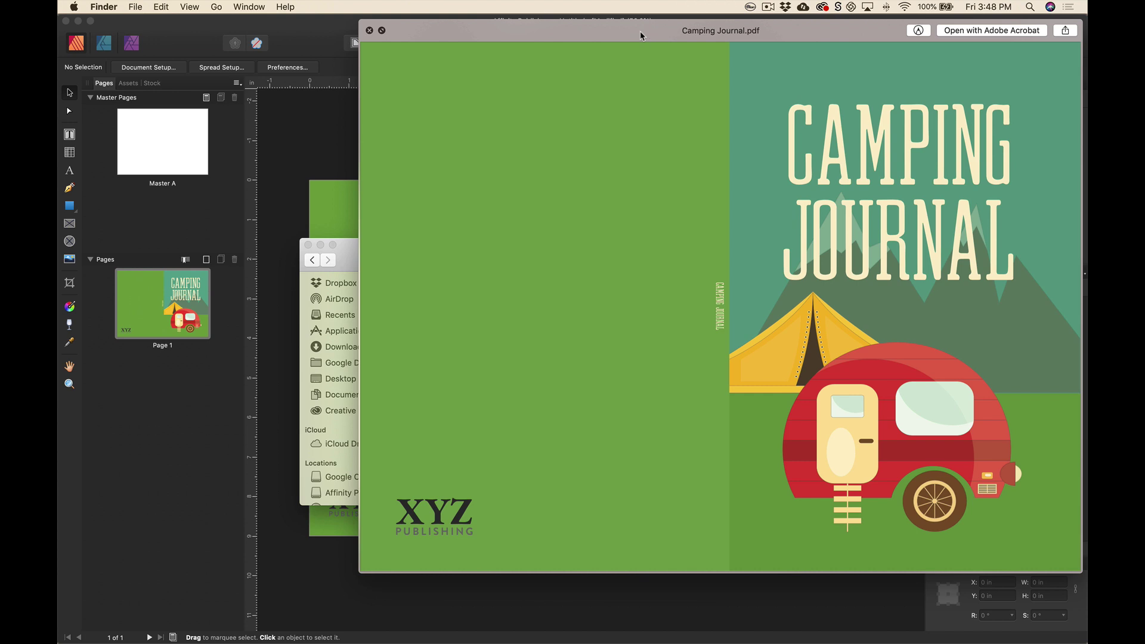
- Move the Quick Look window of Camping Journal.pdf aside to view the exported spread
{"action": "left_click_drag", "start_coordinate": [642, 36], "coordinate": [507, 32]}
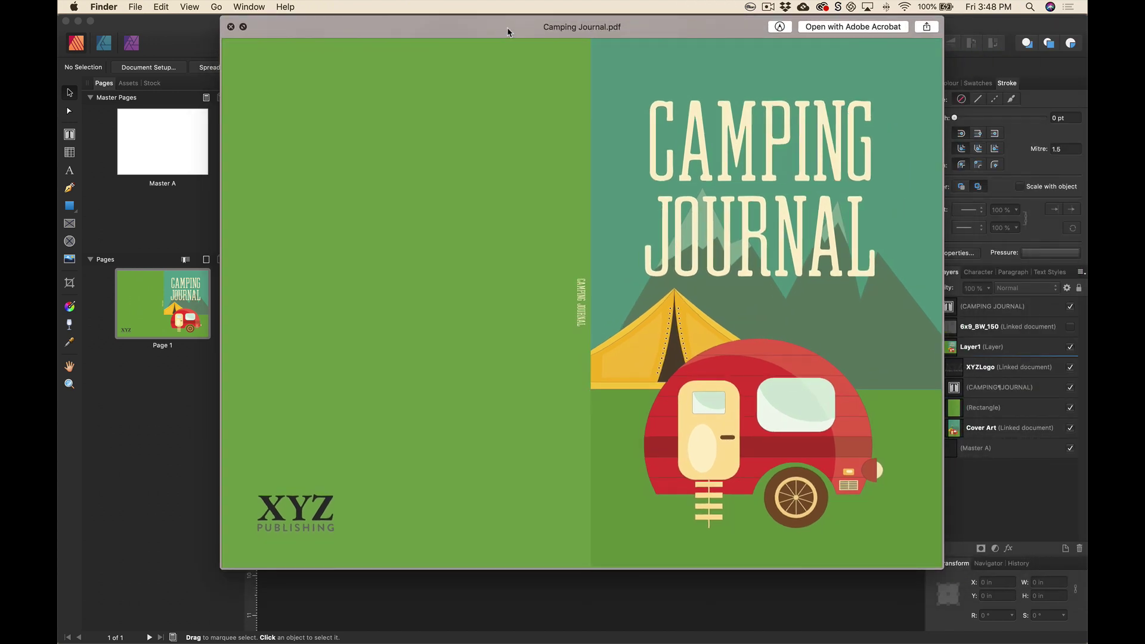